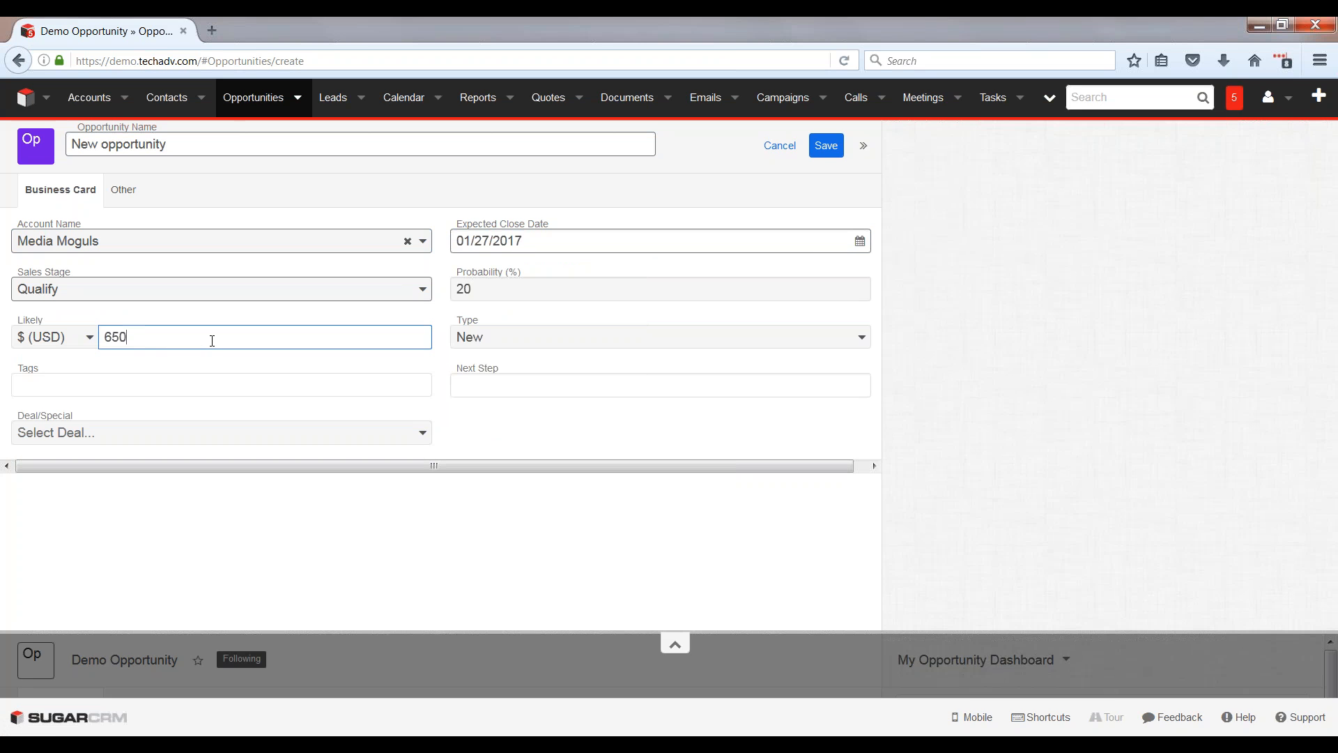
Step: Save the new opportunity for the Media Moguls account and open its record
left_click(826, 145)
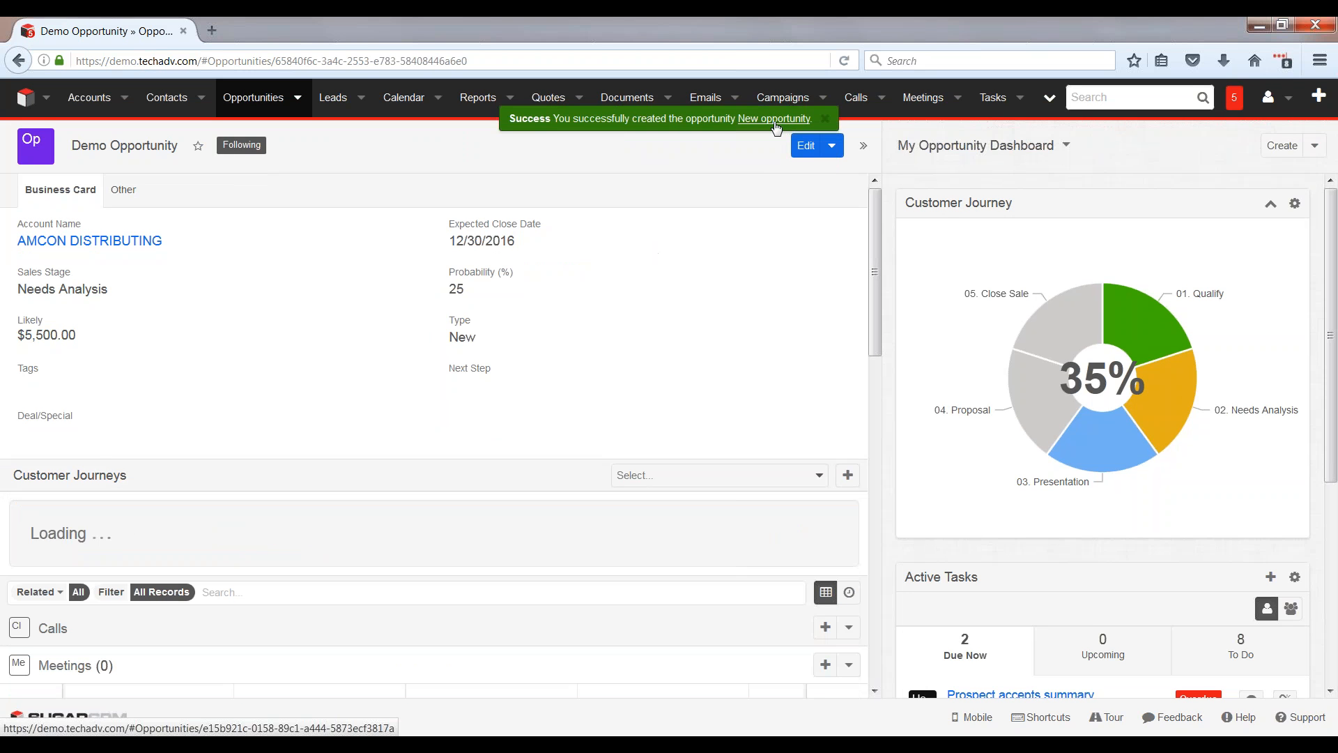
left_click(775, 120)
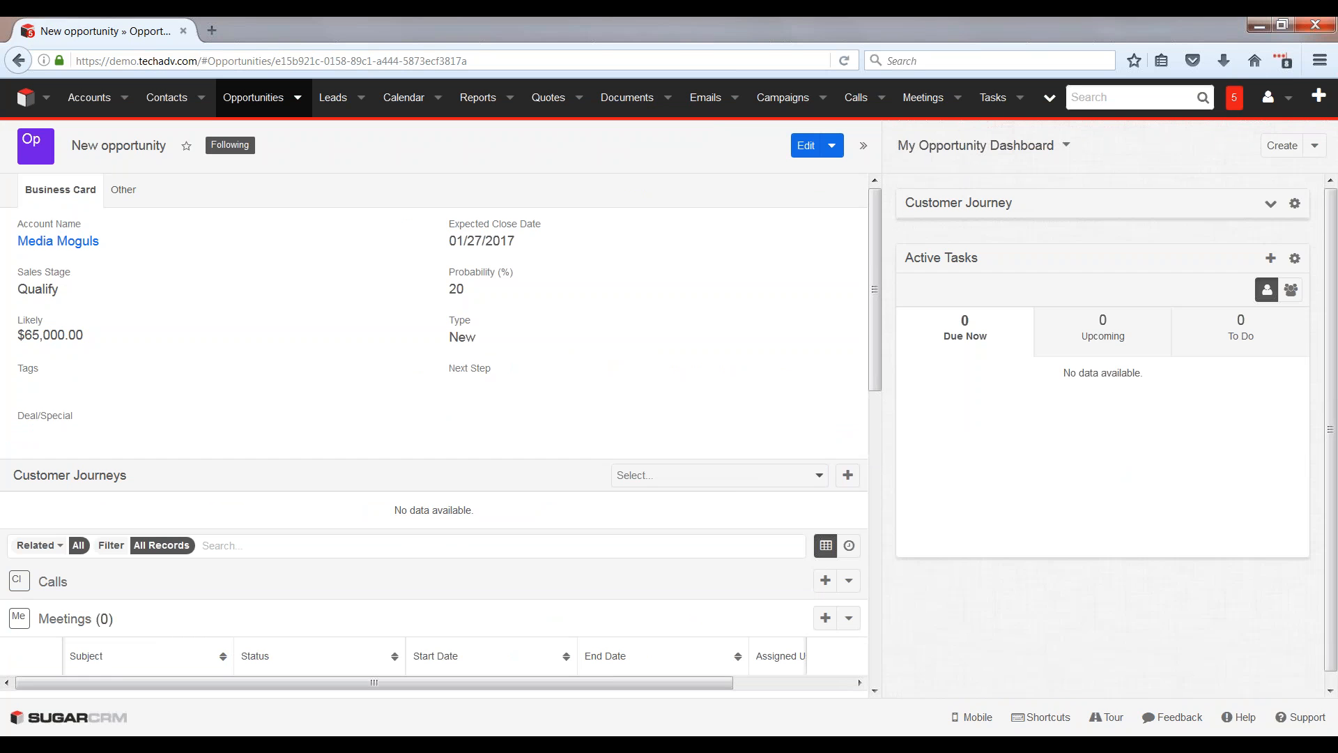
Step: Start a customer journey on the opportunity using the Sales Process template
left_click(749, 481)
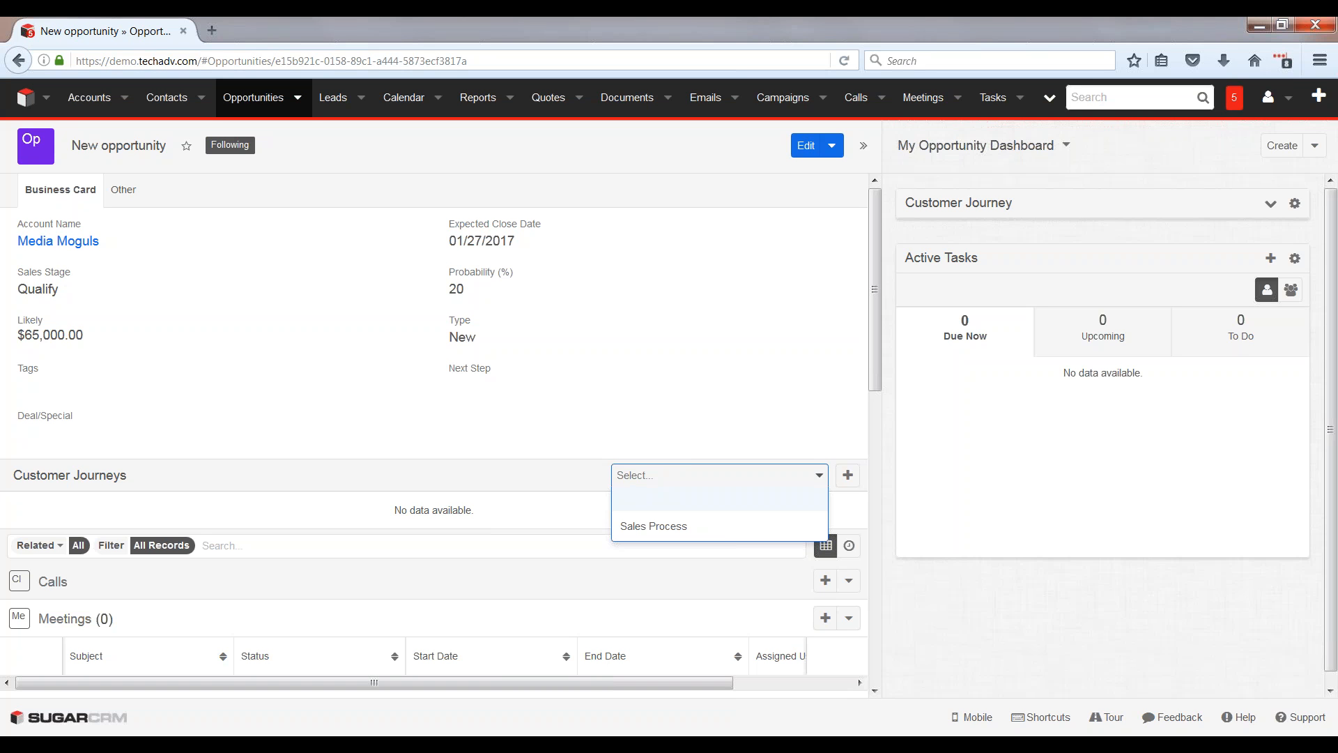
left_click(720, 526)
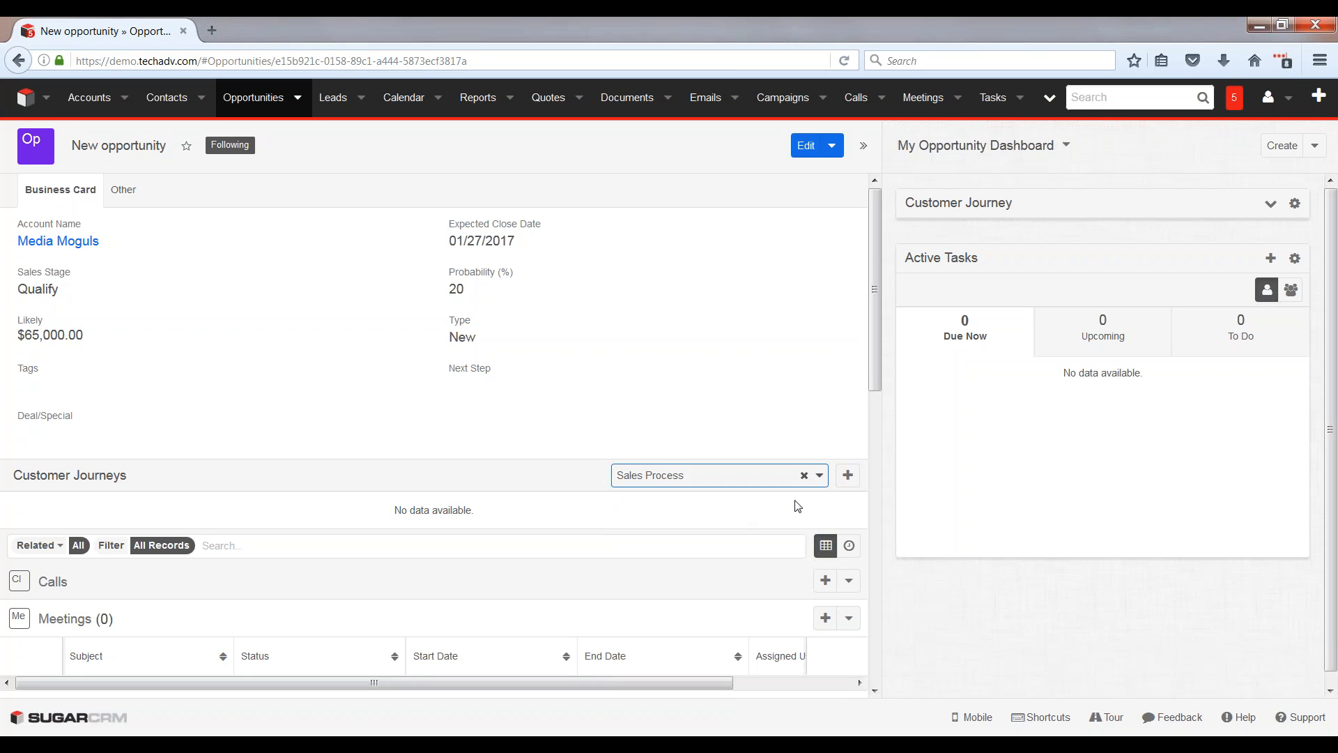
left_click(847, 475)
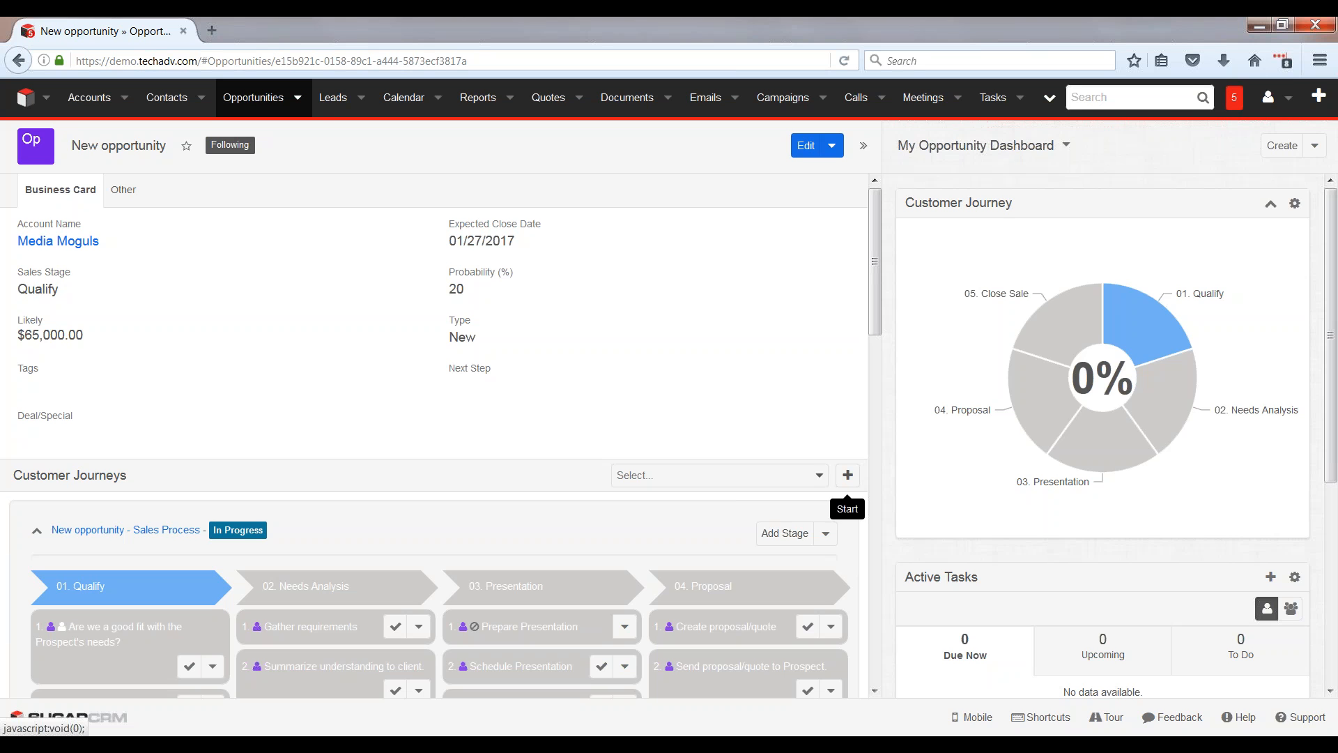
Step: Mark all three Qualify activities in the journey complete: good fit with the prospect's needs, prospect has budget, and prospect has timeline
left_click_drag(881, 294, 880, 384)
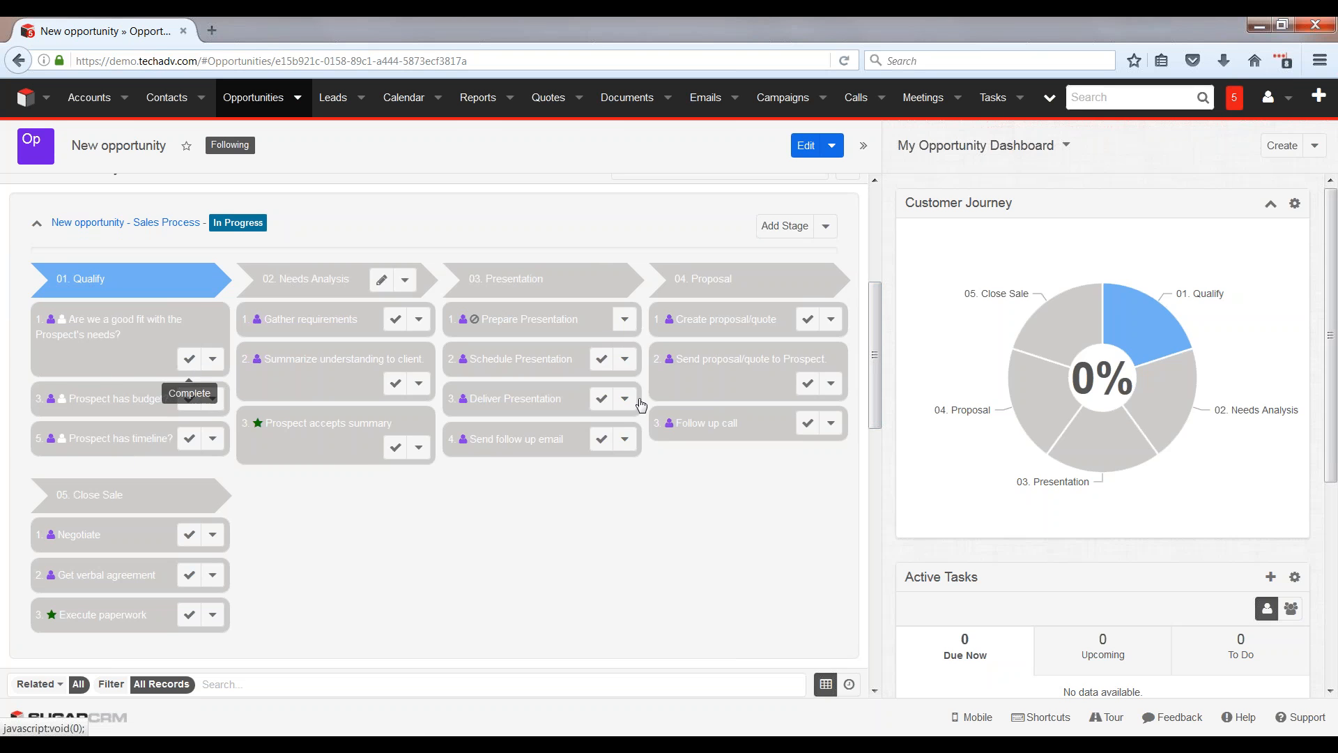
left_click_drag(875, 347, 870, 393)
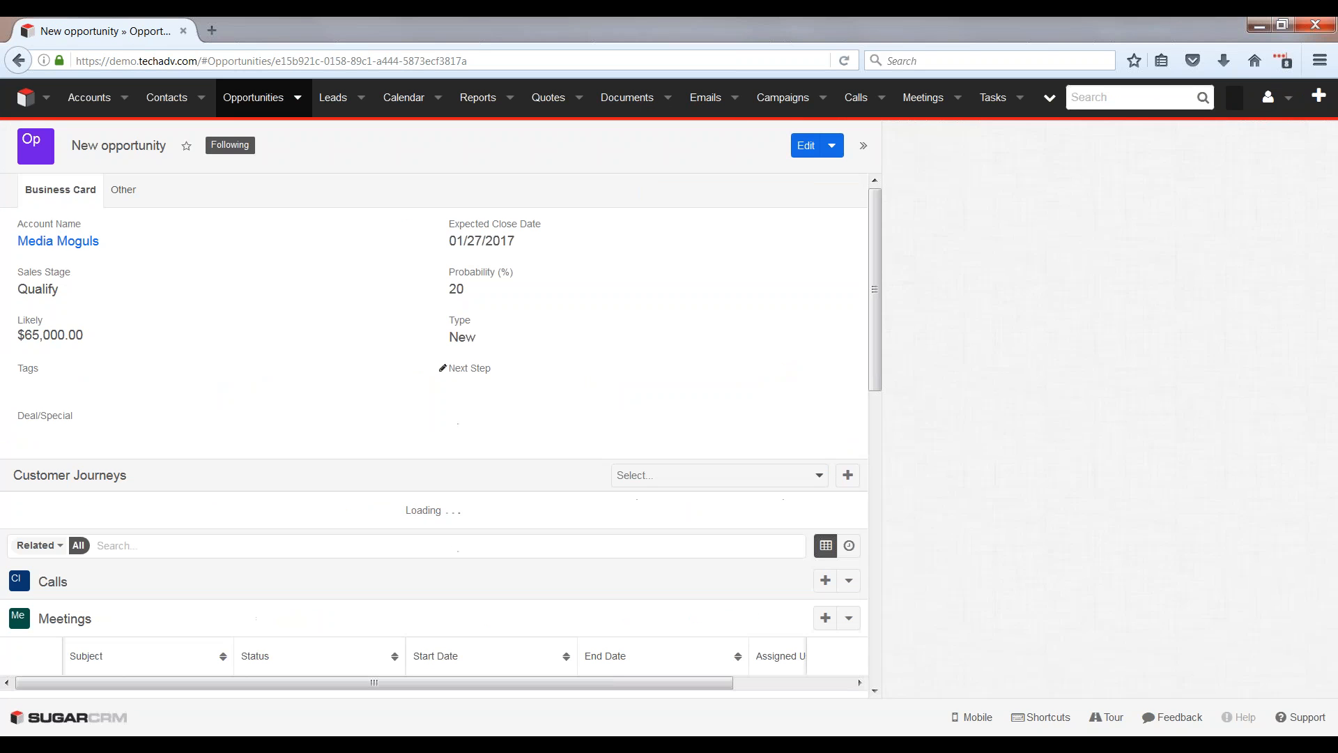
left_click_drag(875, 323, 875, 369)
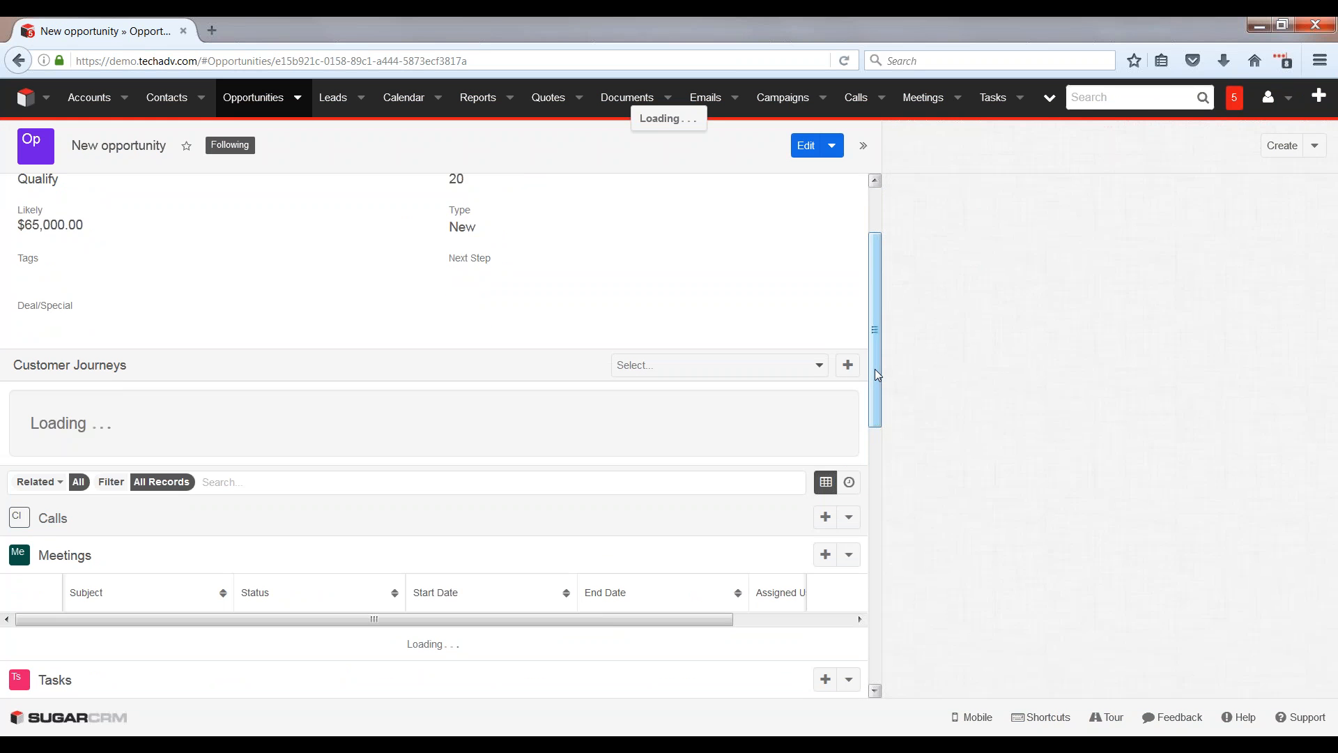
left_click_drag(879, 353, 882, 447)
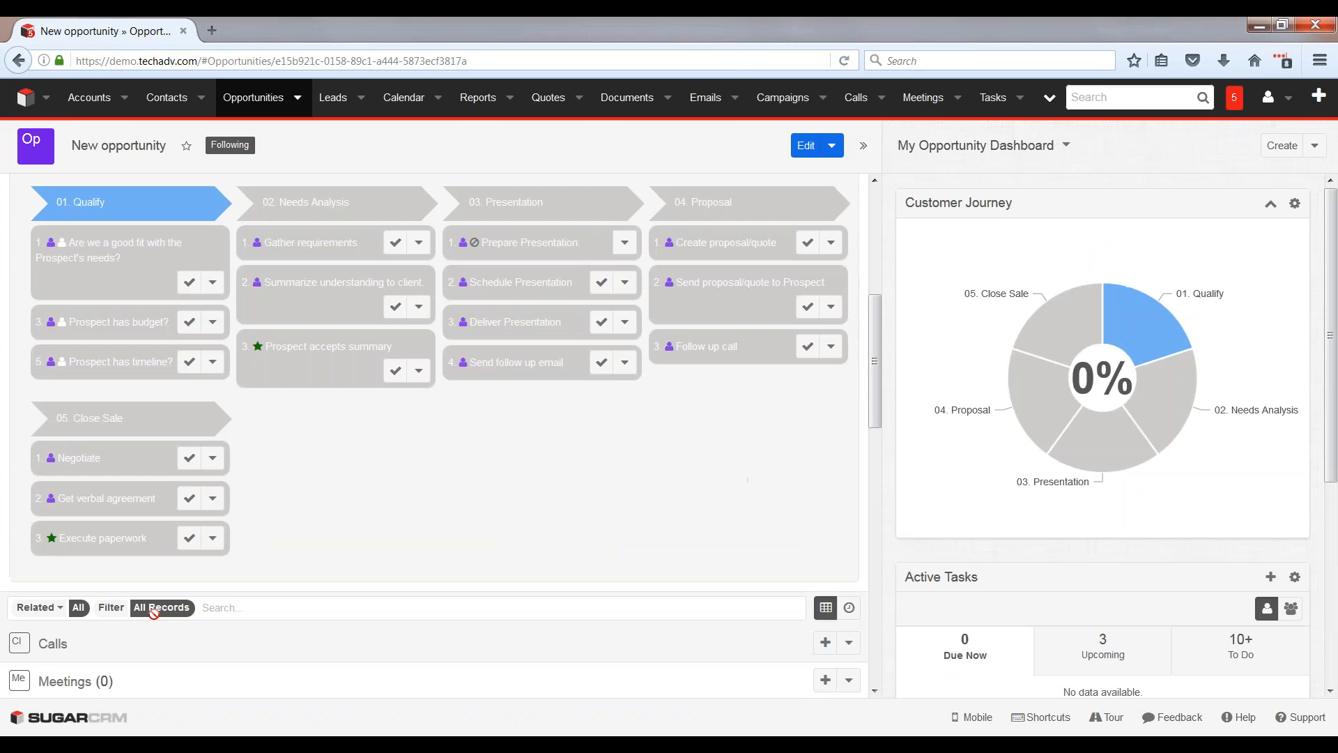
scroll(297, 514, "up", 1)
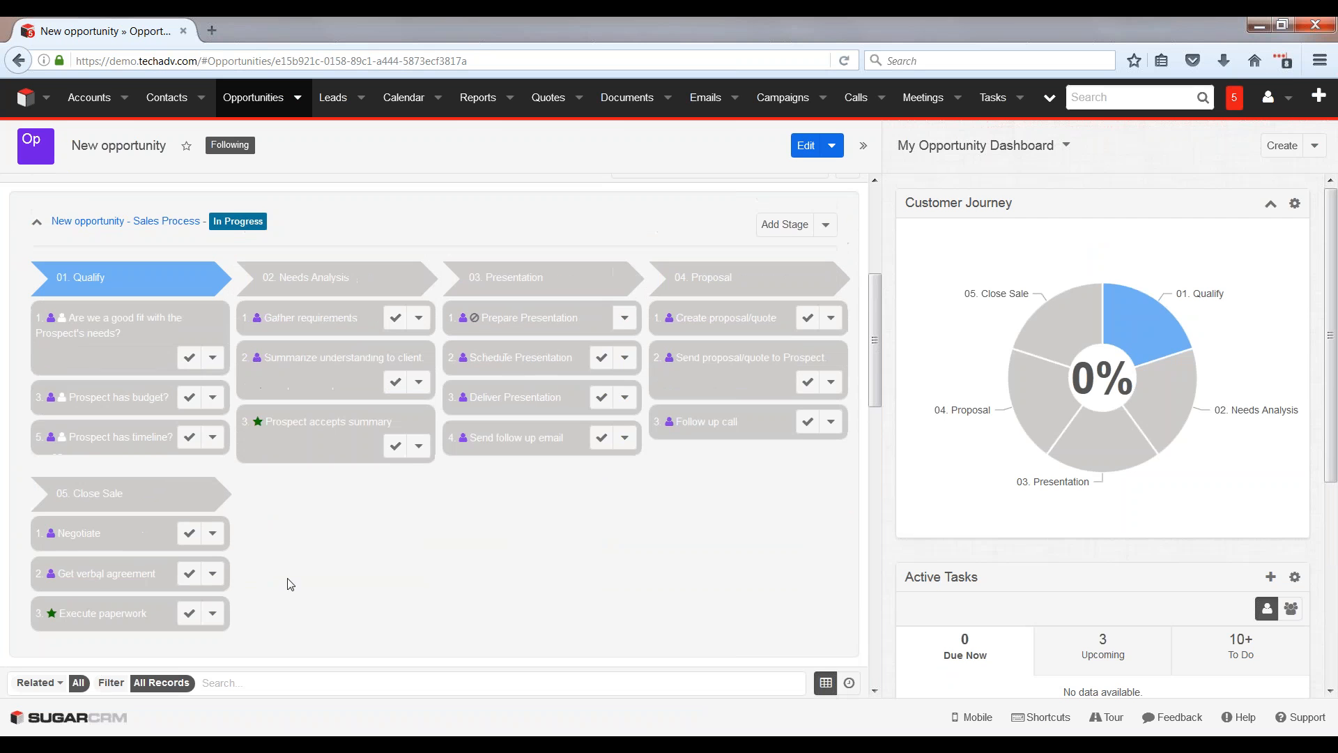
scroll(289, 602, "up", 1)
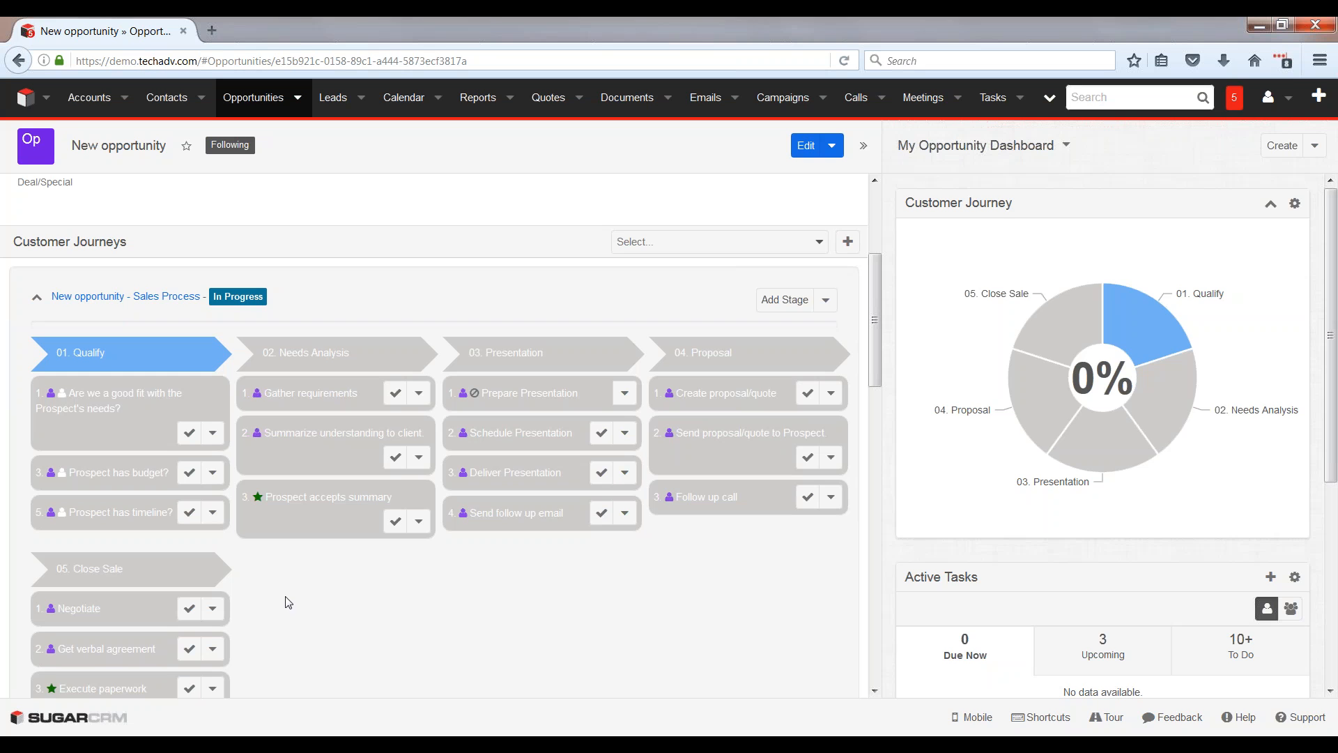
mouse_move(187, 354)
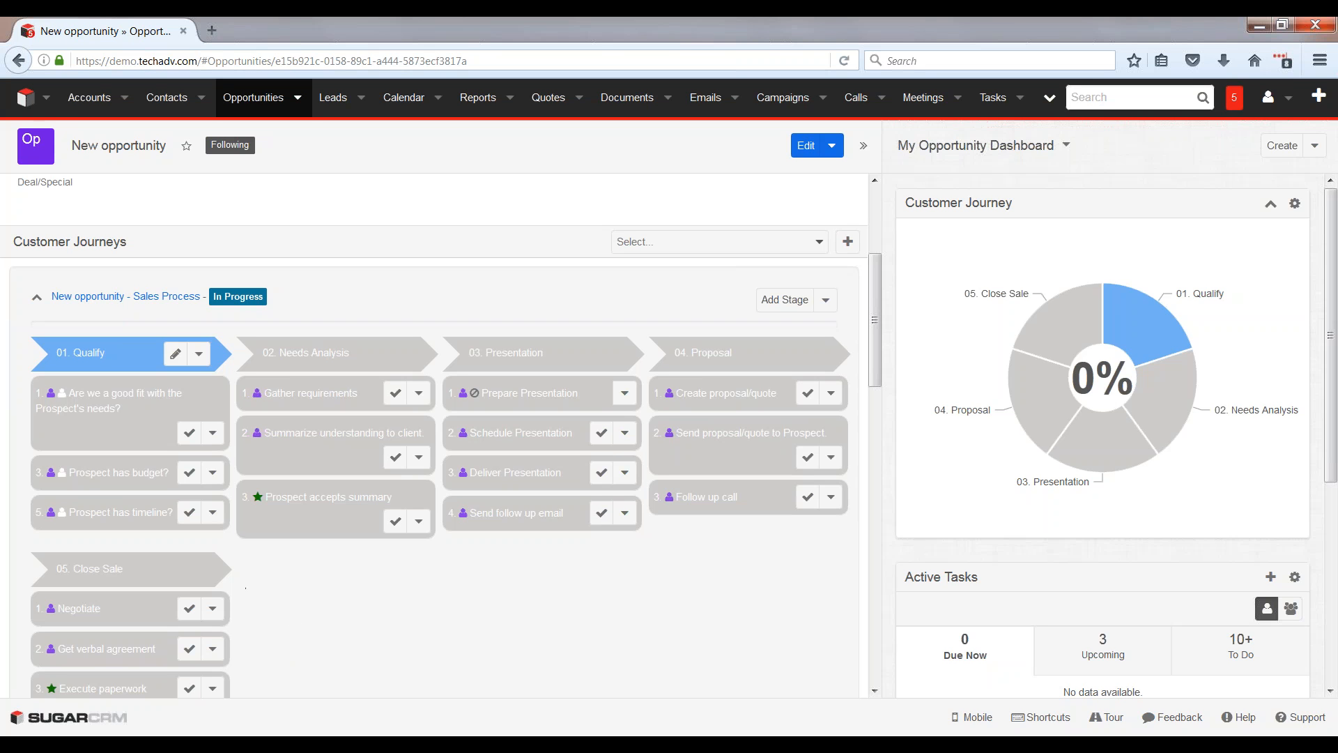
left_click(190, 438)
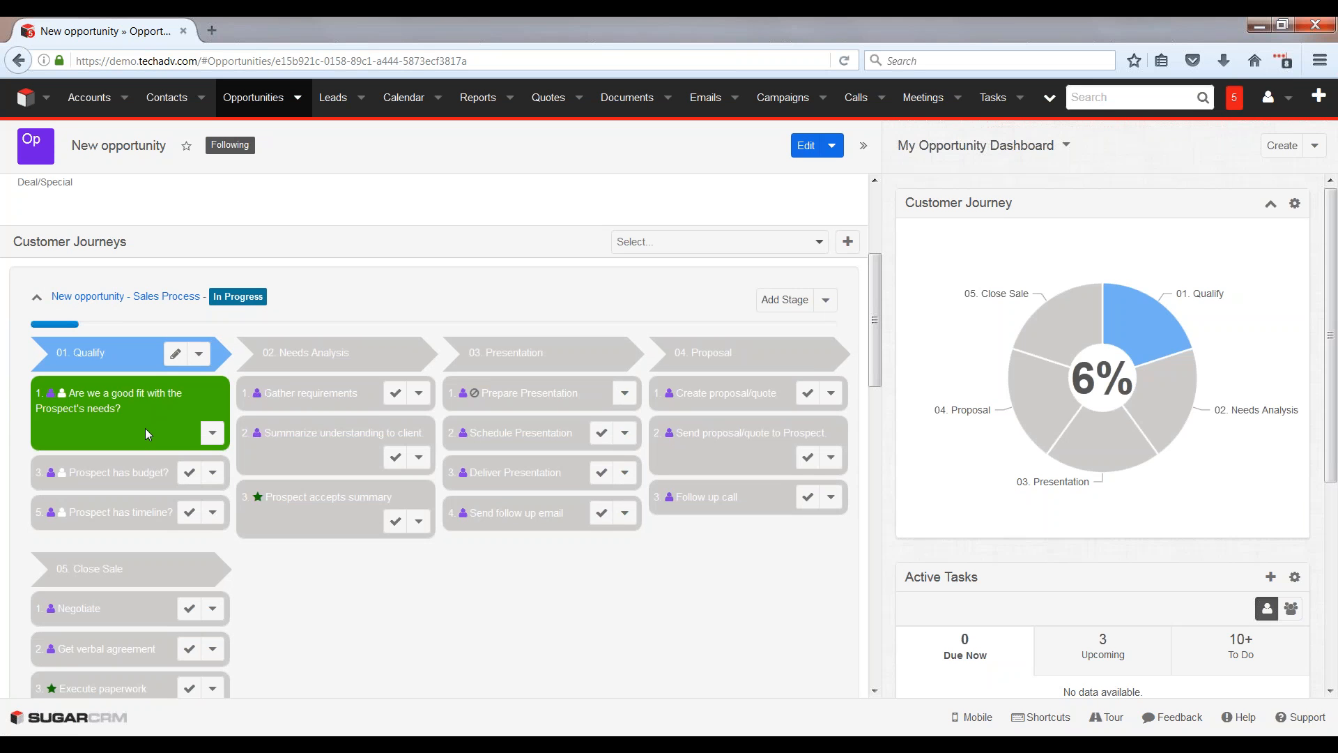
left_click(193, 477)
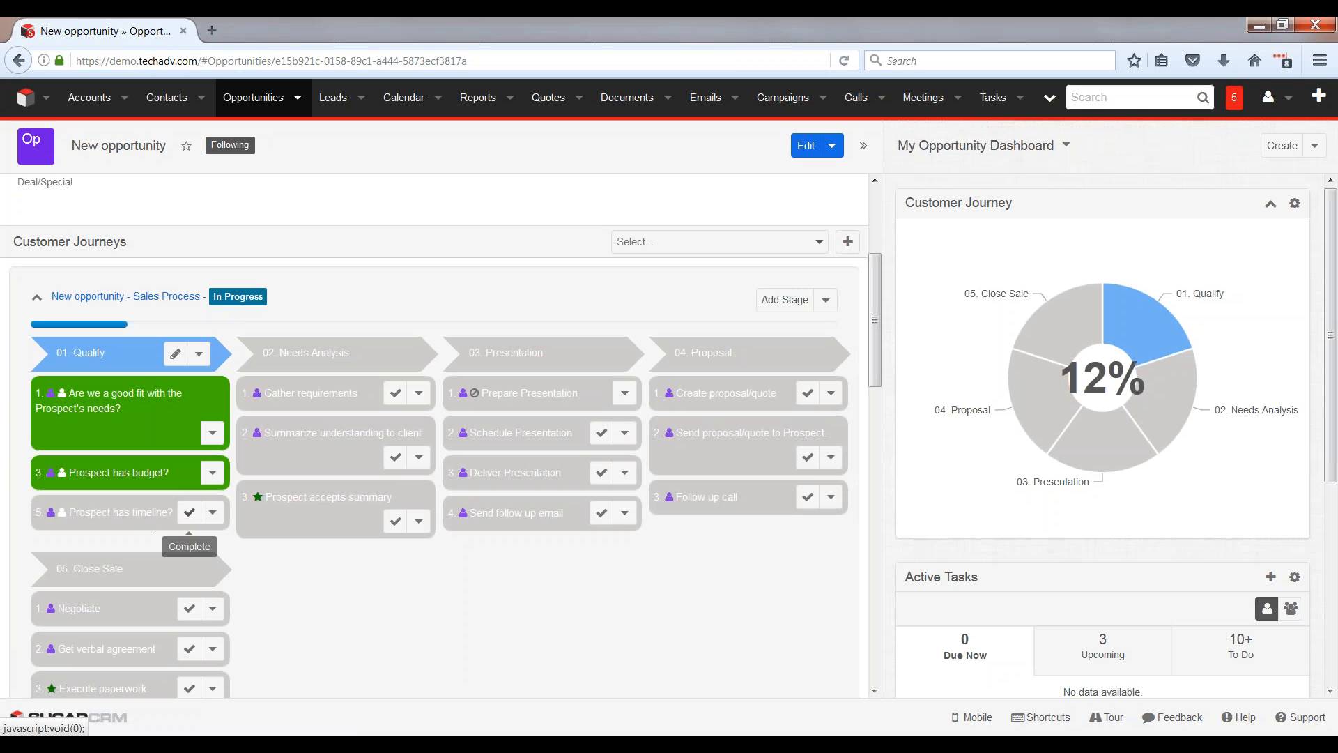
left_click(189, 517)
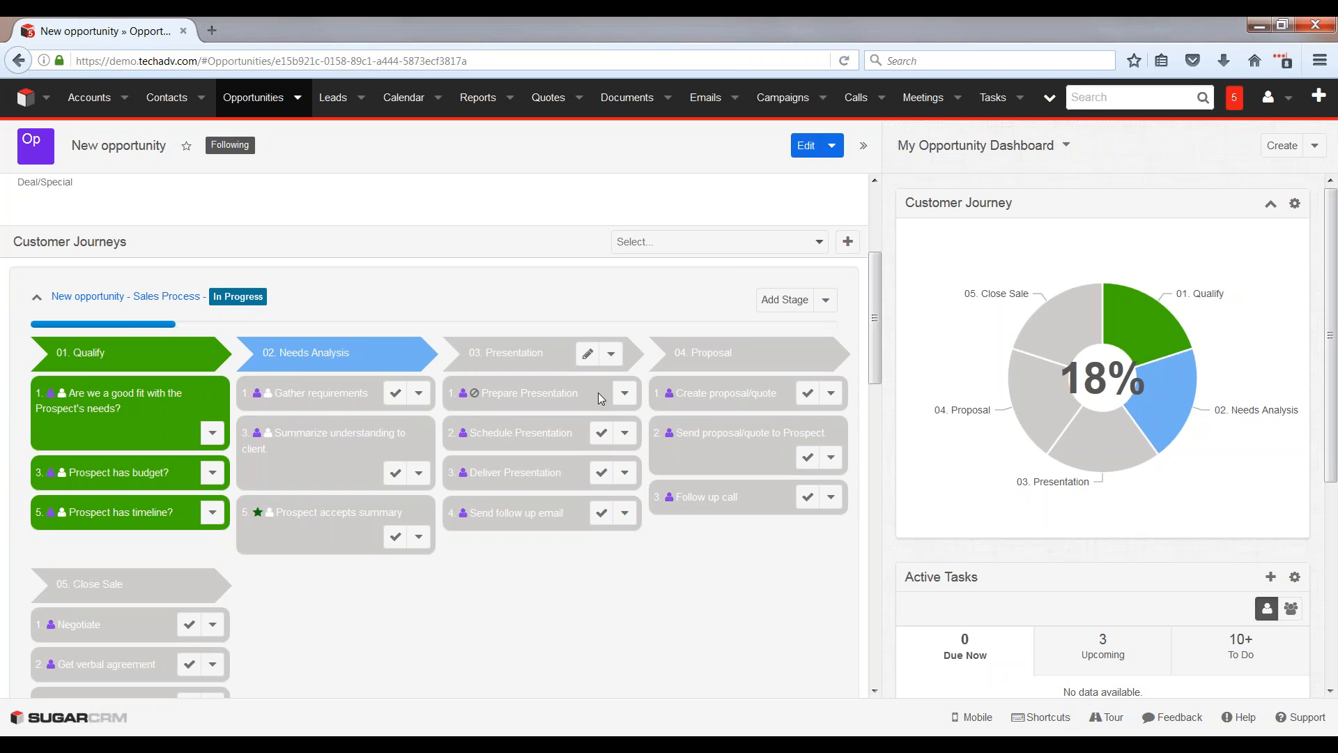
Step: Complete the Gather requirements activity in Needs Analysis and the Schedule Presentation activity in the Presentation stage
mouse_move(474, 400)
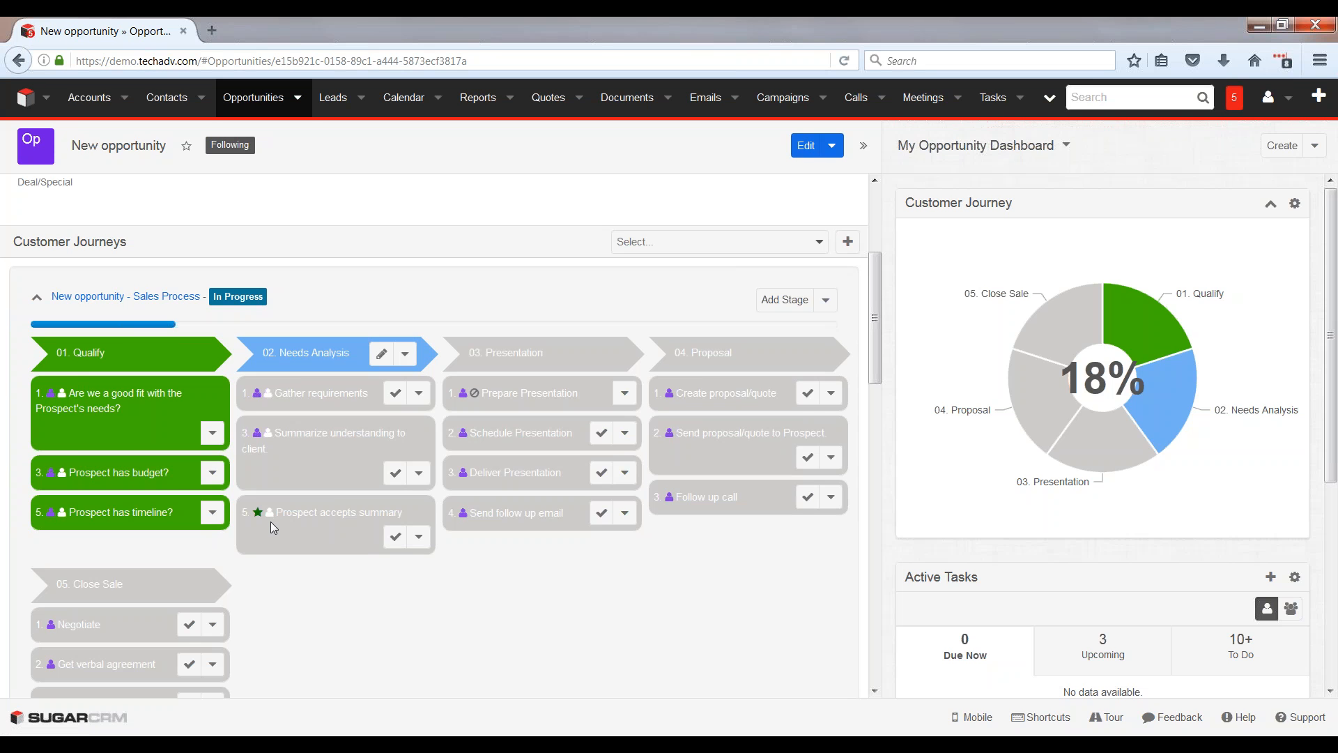
mouse_move(272, 513)
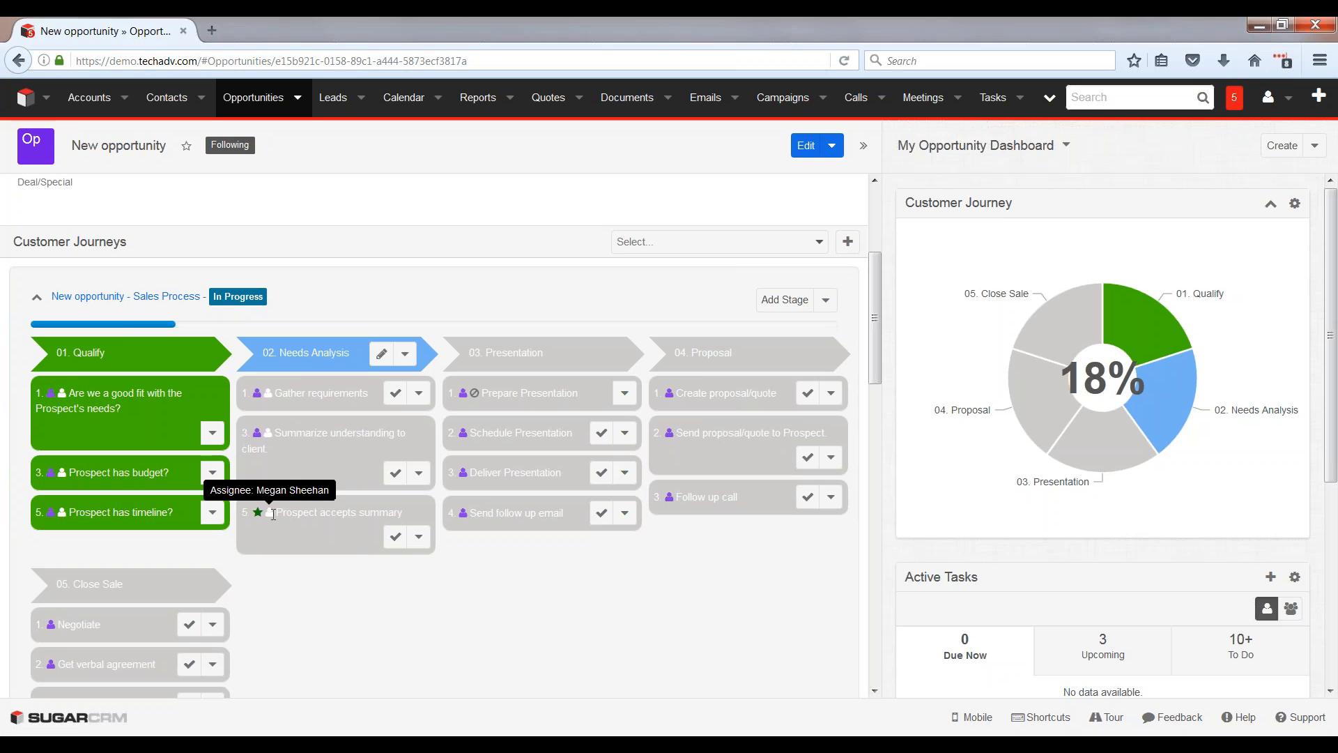
mouse_move(258, 432)
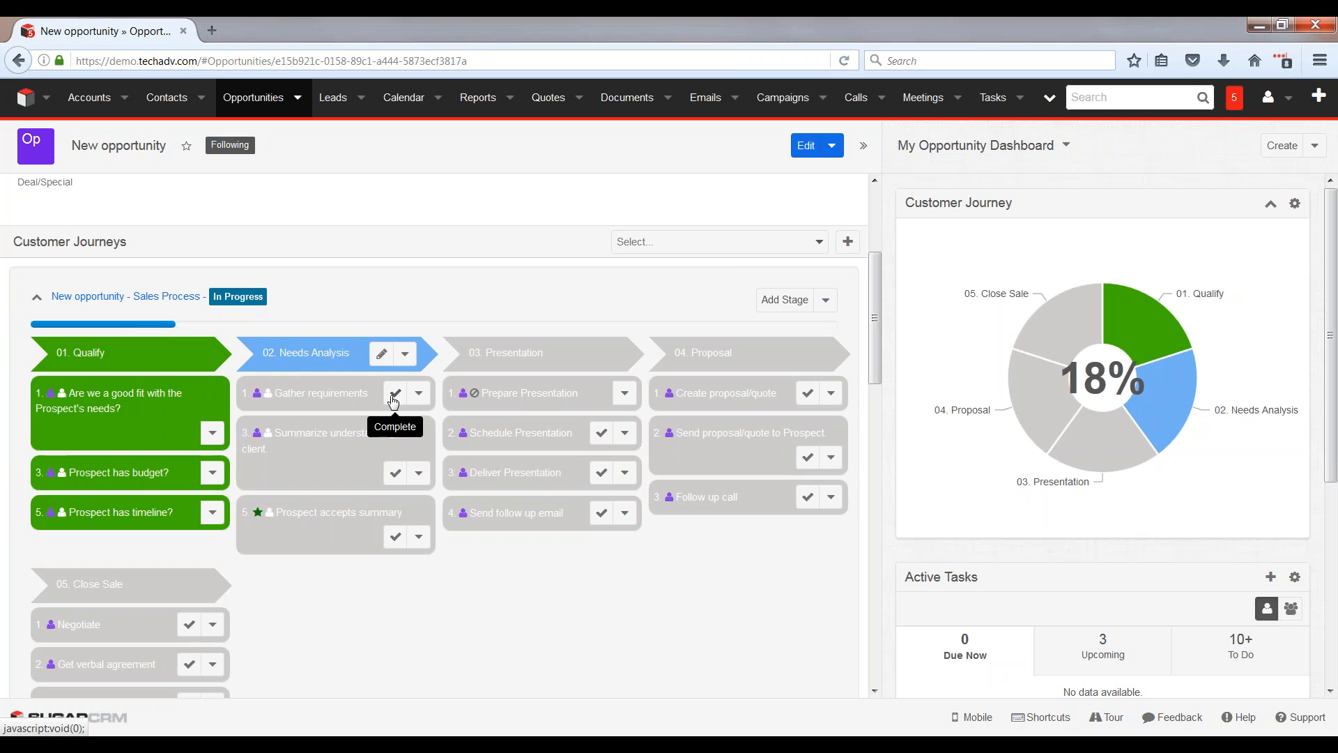
left_click(395, 393)
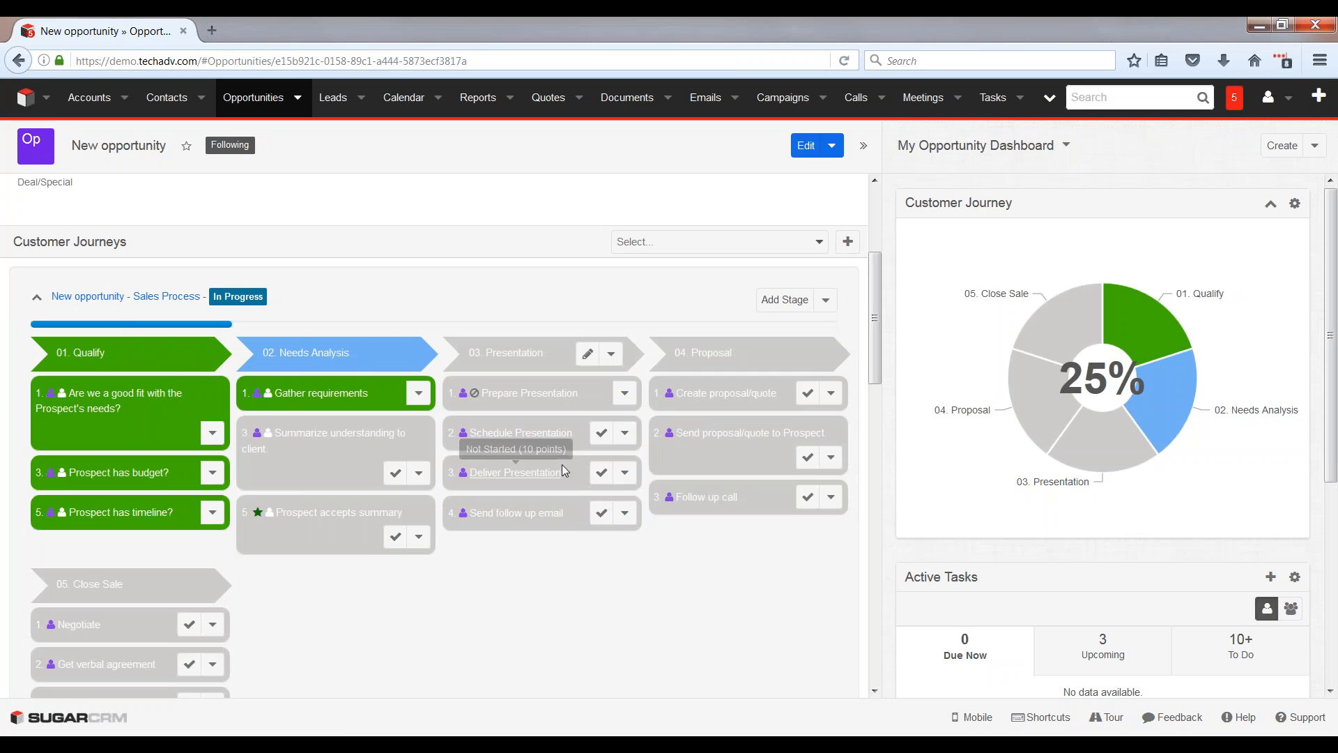
left_click(600, 436)
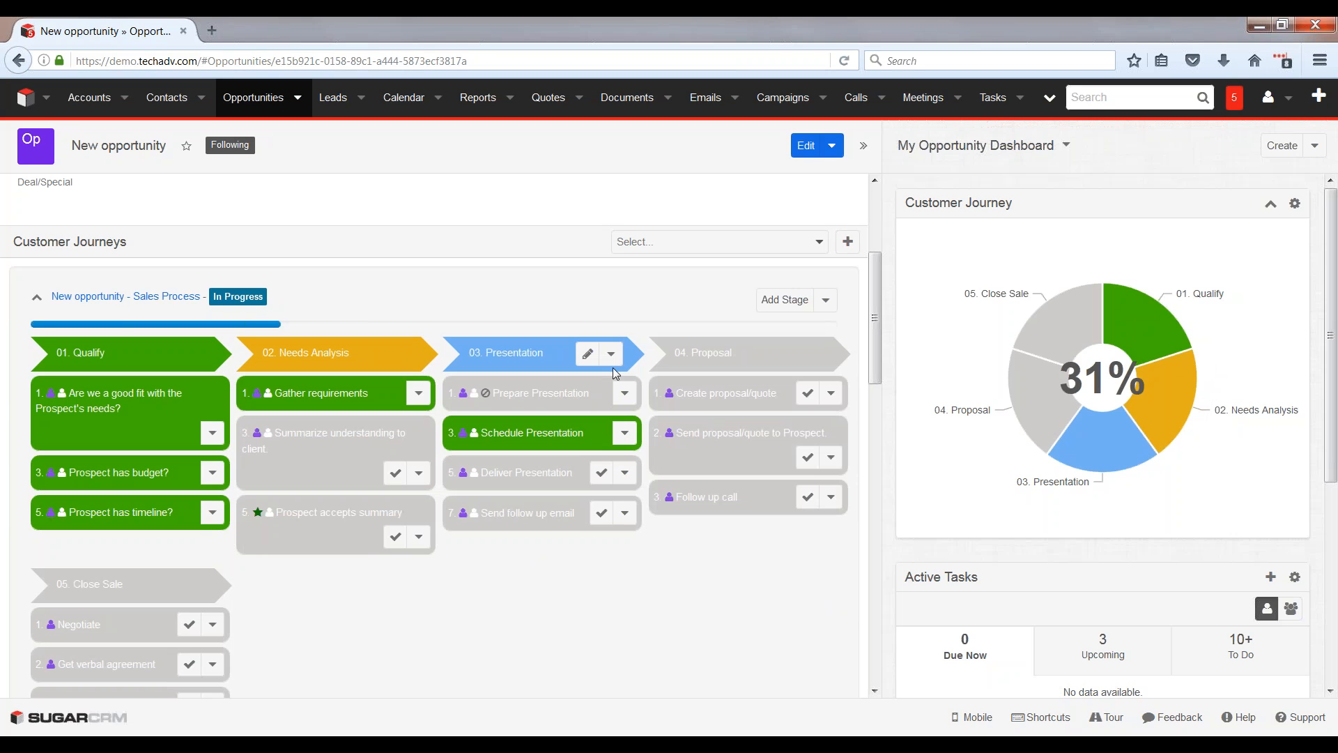
Step: Create and save a task with the subject "Submit procurement paperwork" in the journey's Close Sale stage
left_click(612, 355)
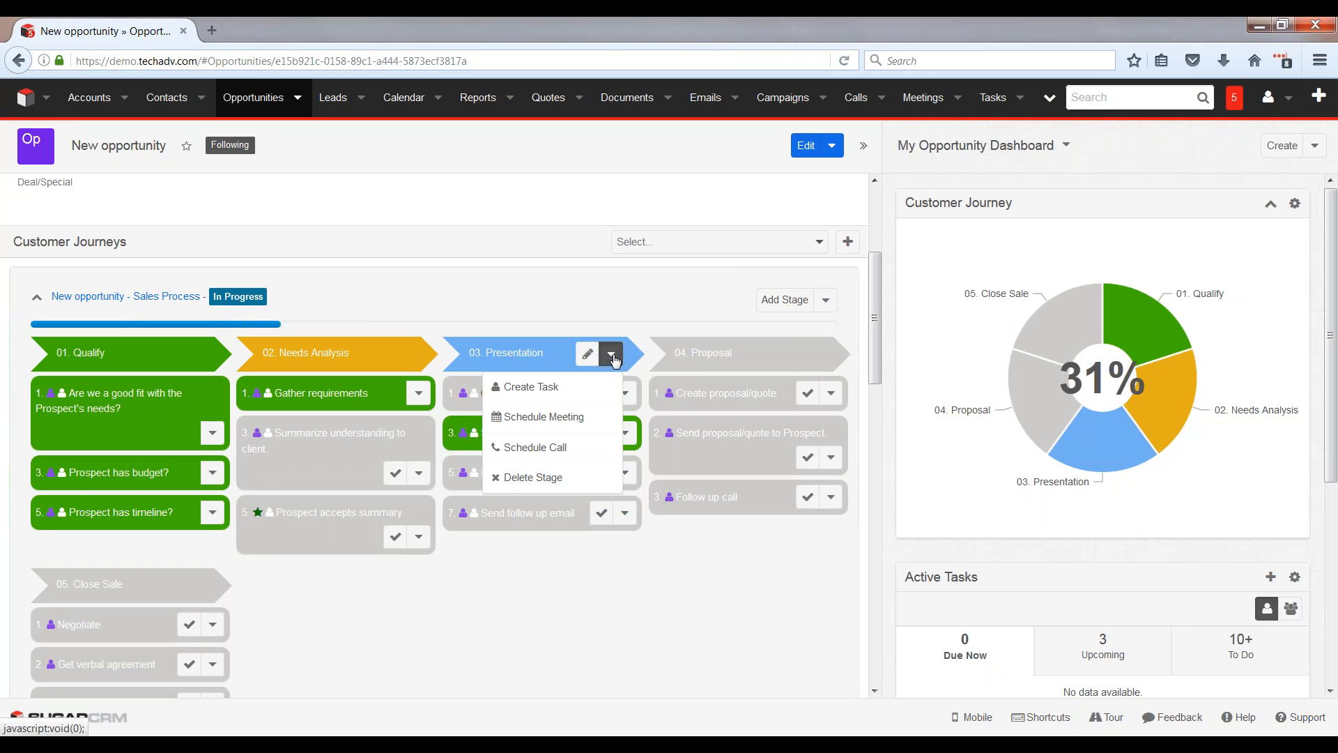
left_click(612, 355)
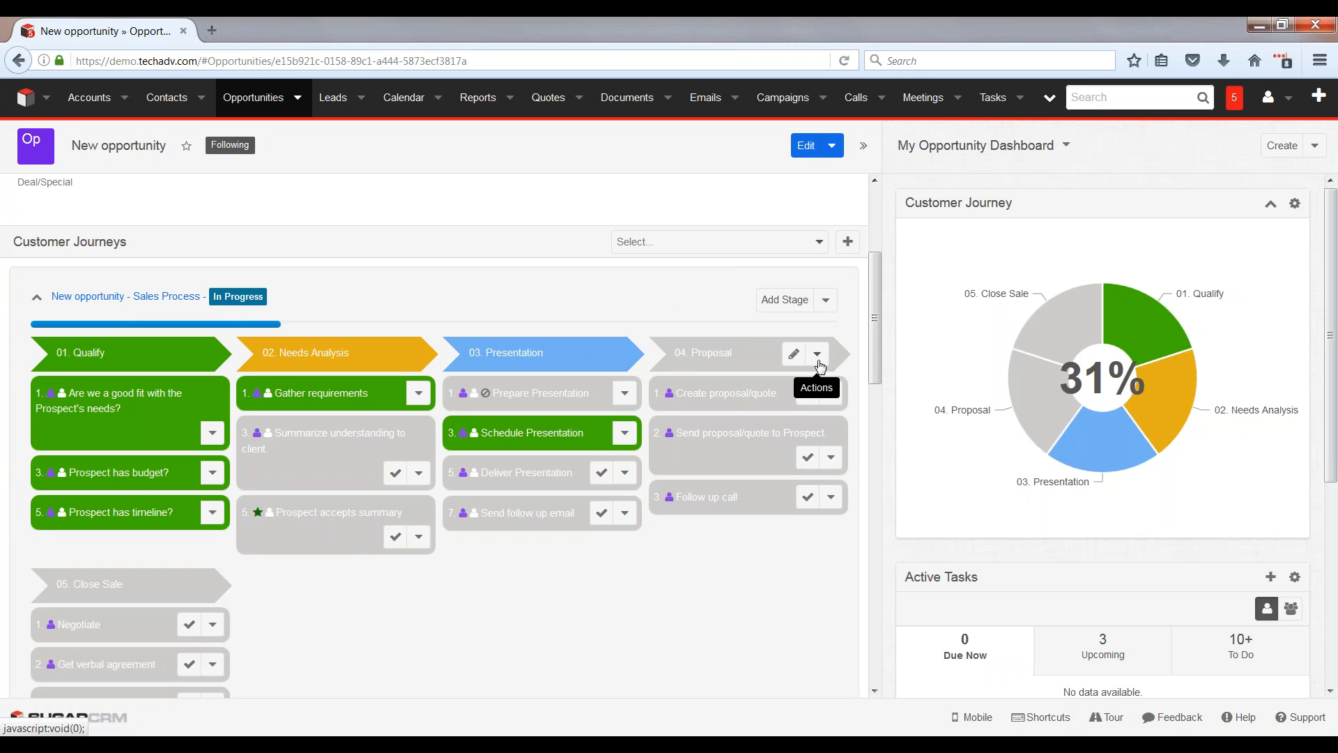
scroll(199, 480, "down", 4)
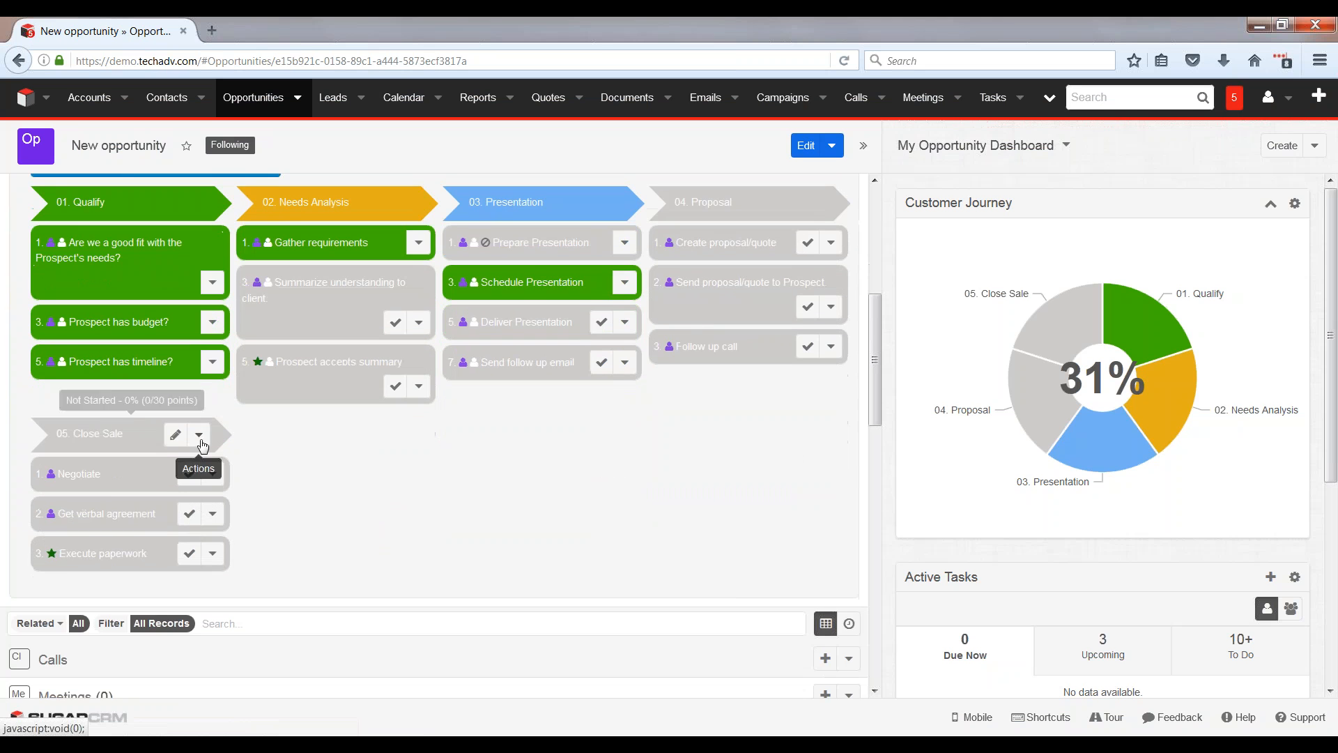
left_click(201, 442)
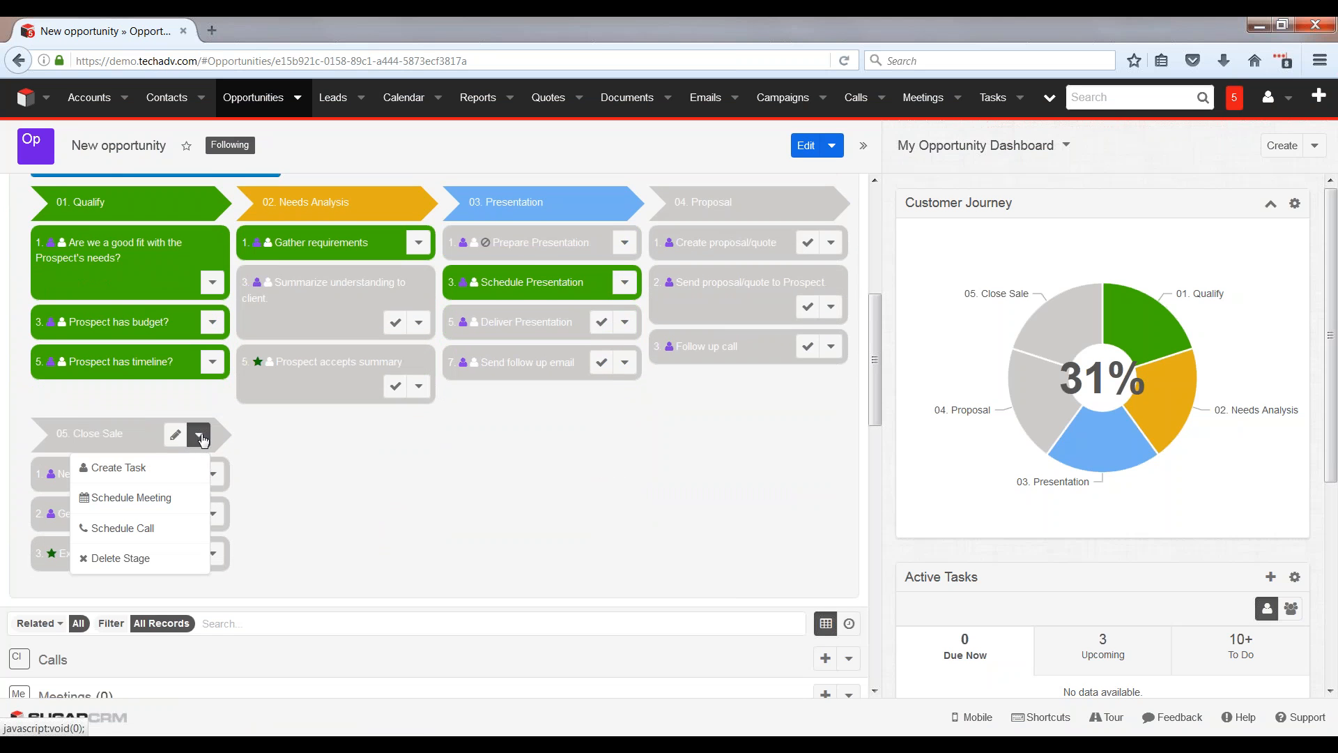
left_click(158, 478)
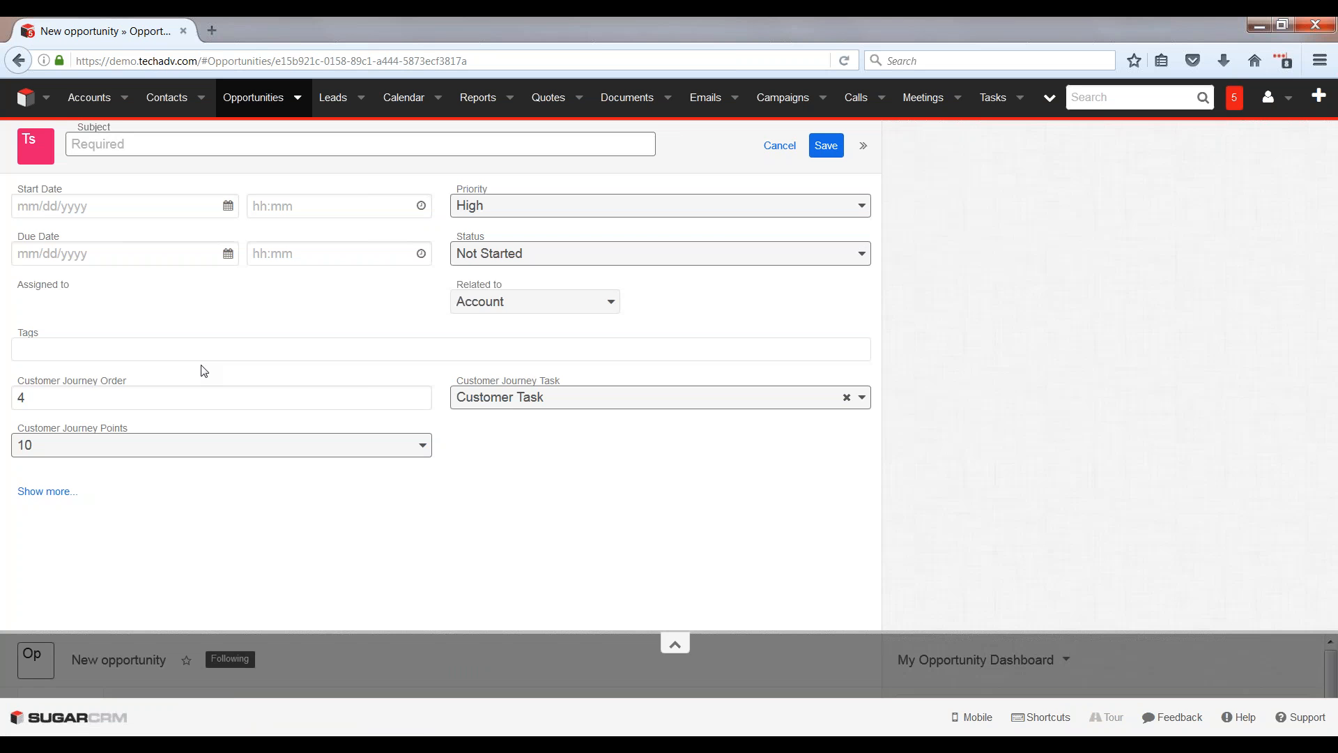
type("Sumit")
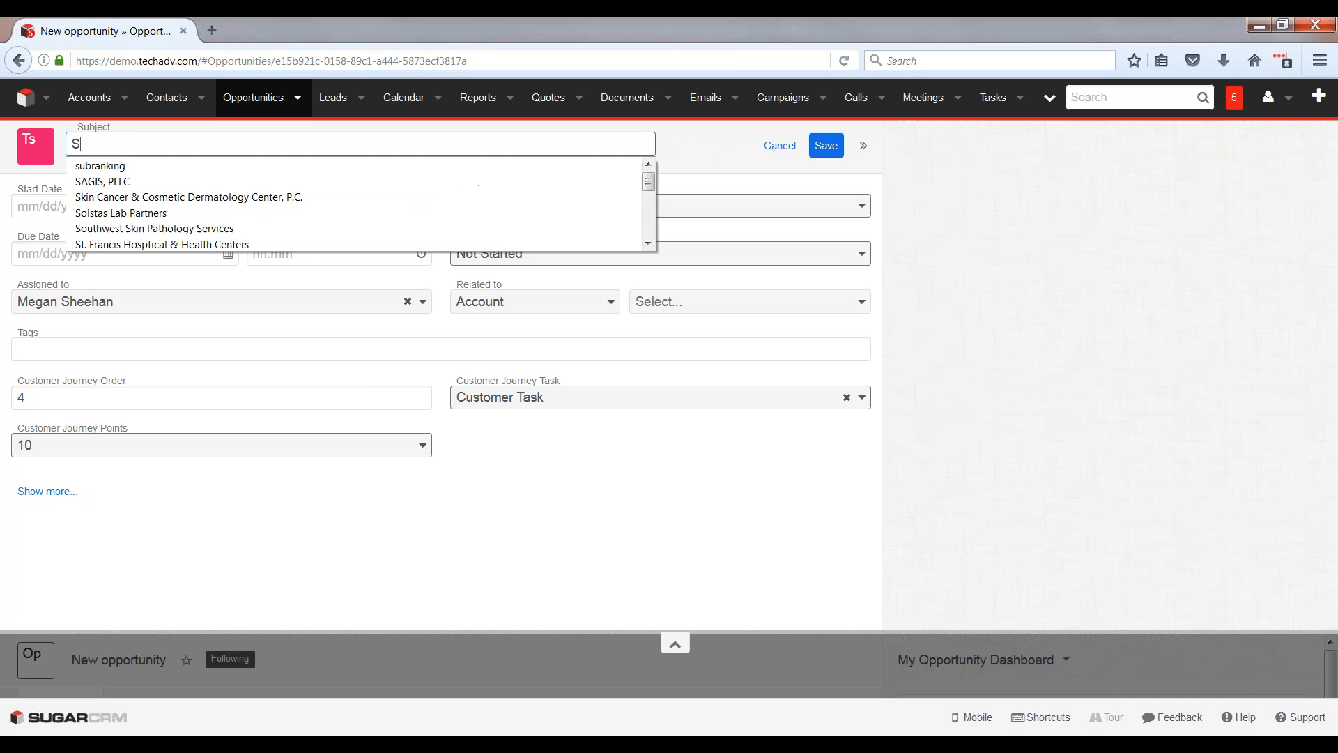
key("BackSpace")
key("BackSpace")
key("BackSpace")
type("b")
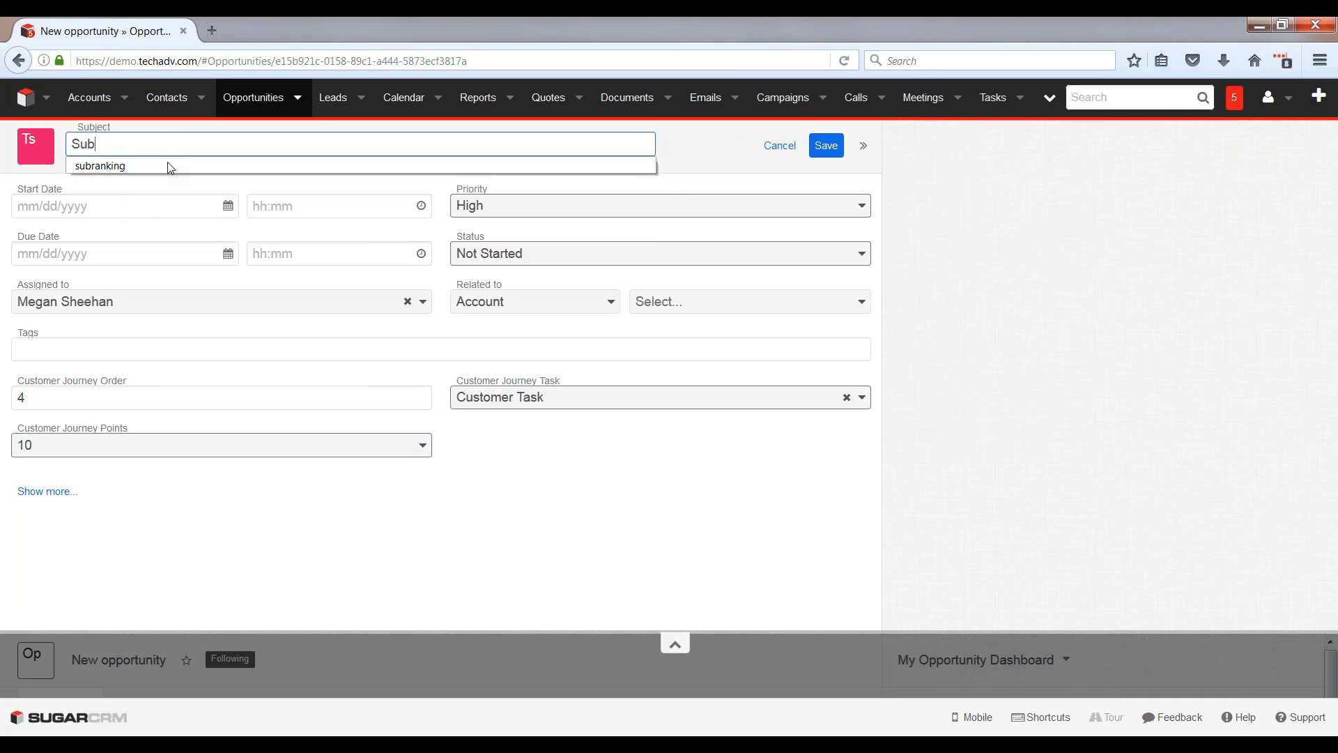
type("mit procuremen")
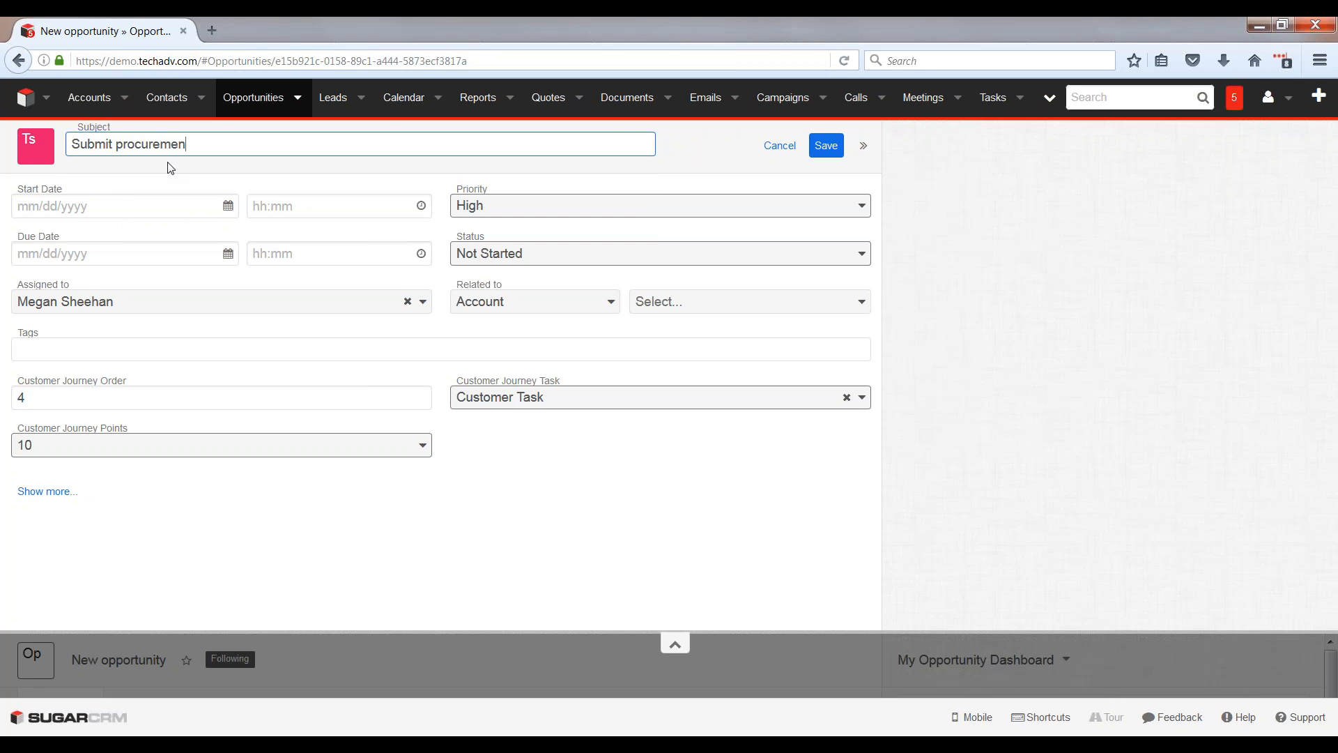
type("t paperwork")
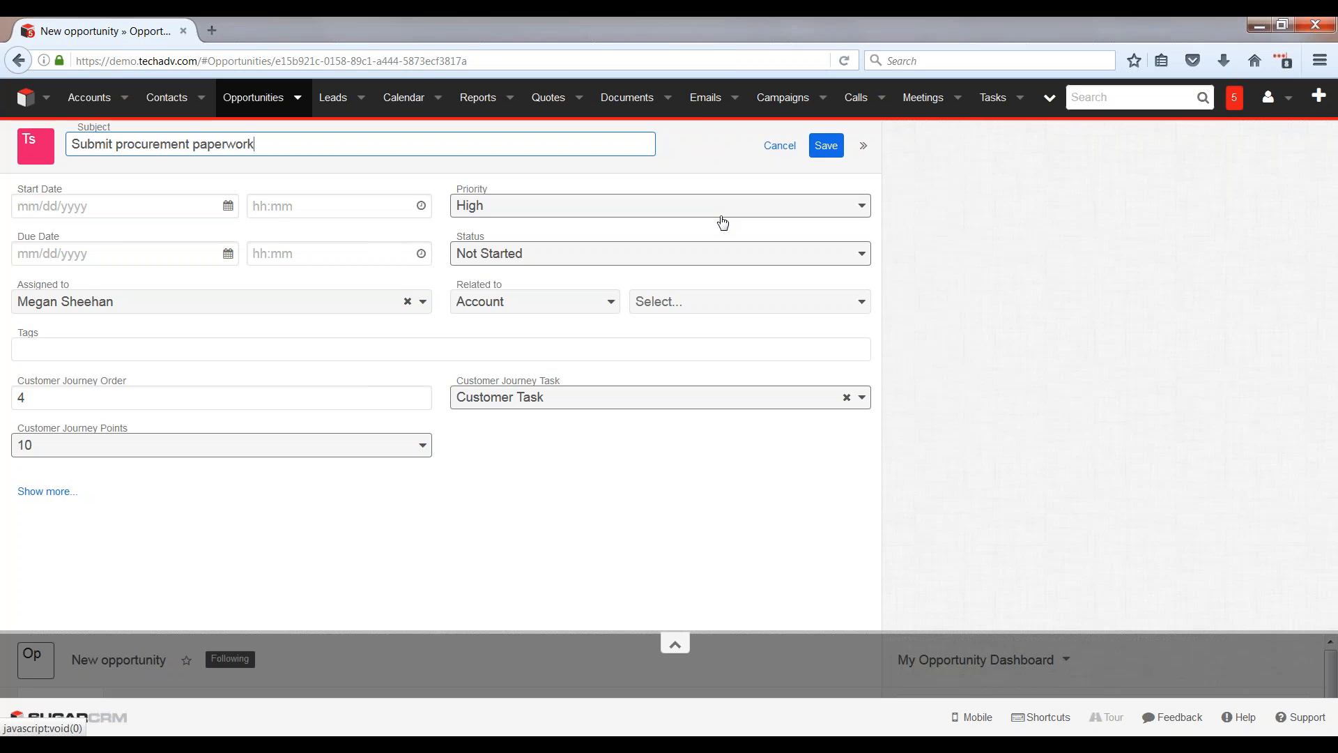
left_click(825, 145)
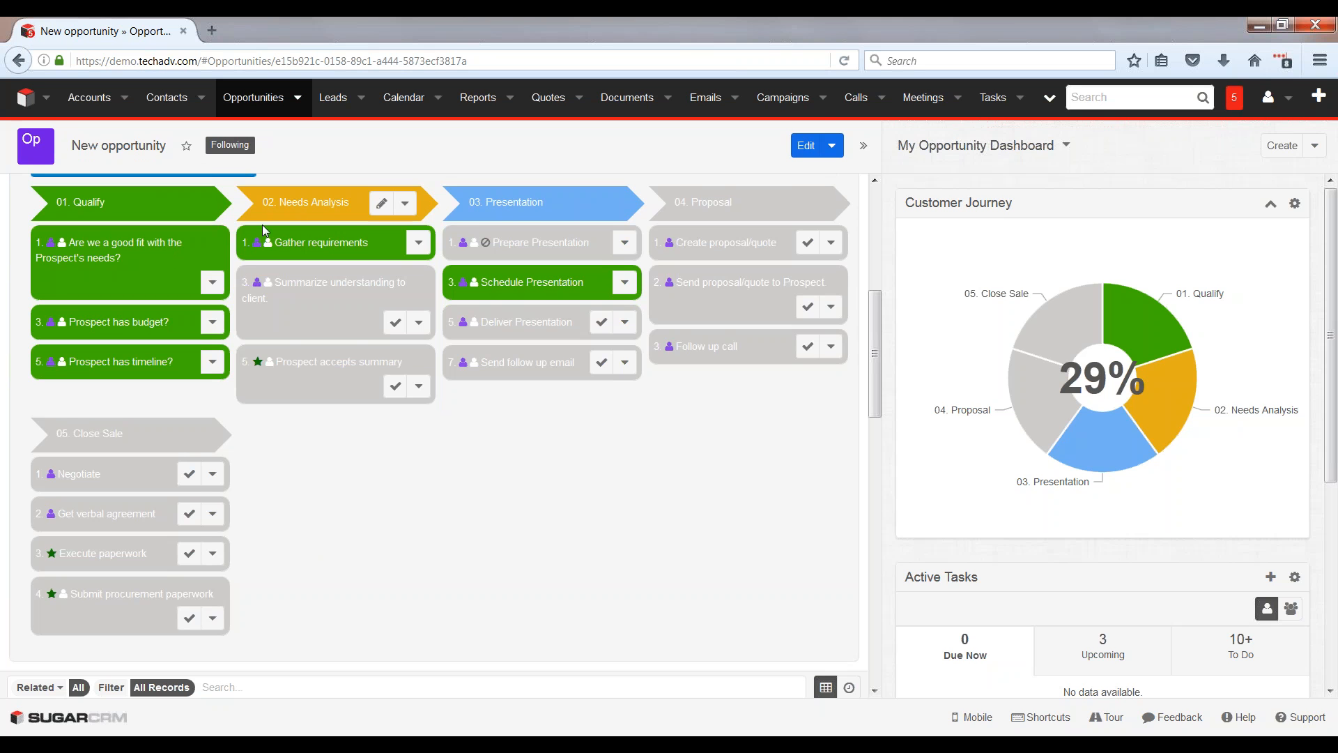
Step: Check the opportunity's sales stage and journey progress, and review the customer journeys, pipeline and journeys-by-stage chart on the home dashboard
scroll(502, 486, "up", 5)
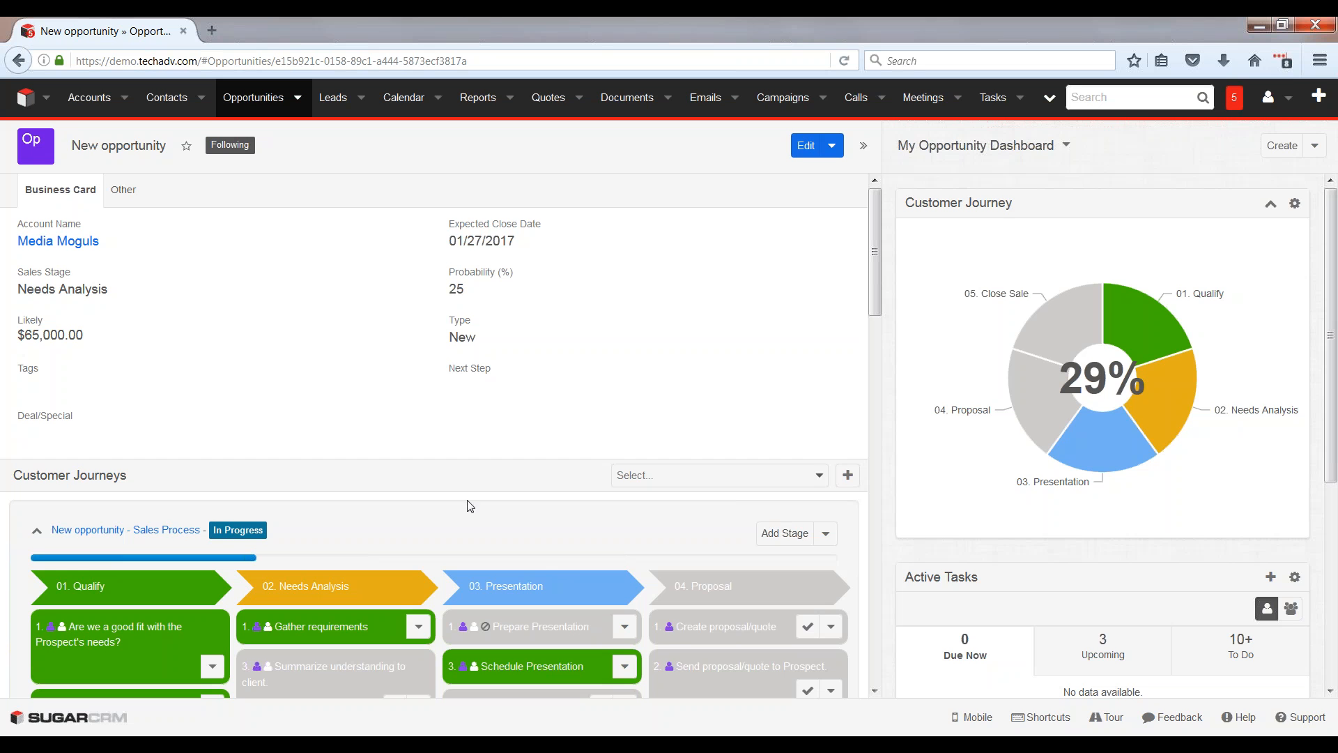
scroll(302, 473, "down", 2)
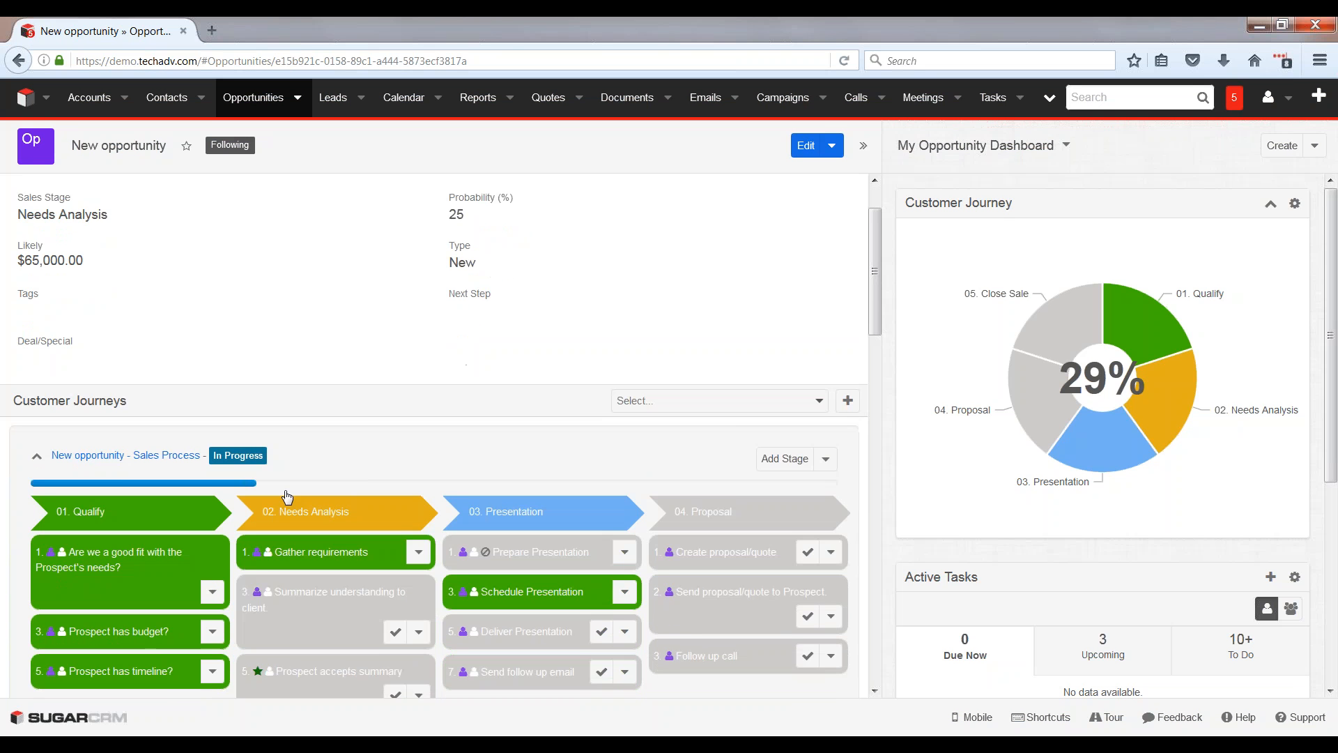
scroll(188, 634, "up", 2)
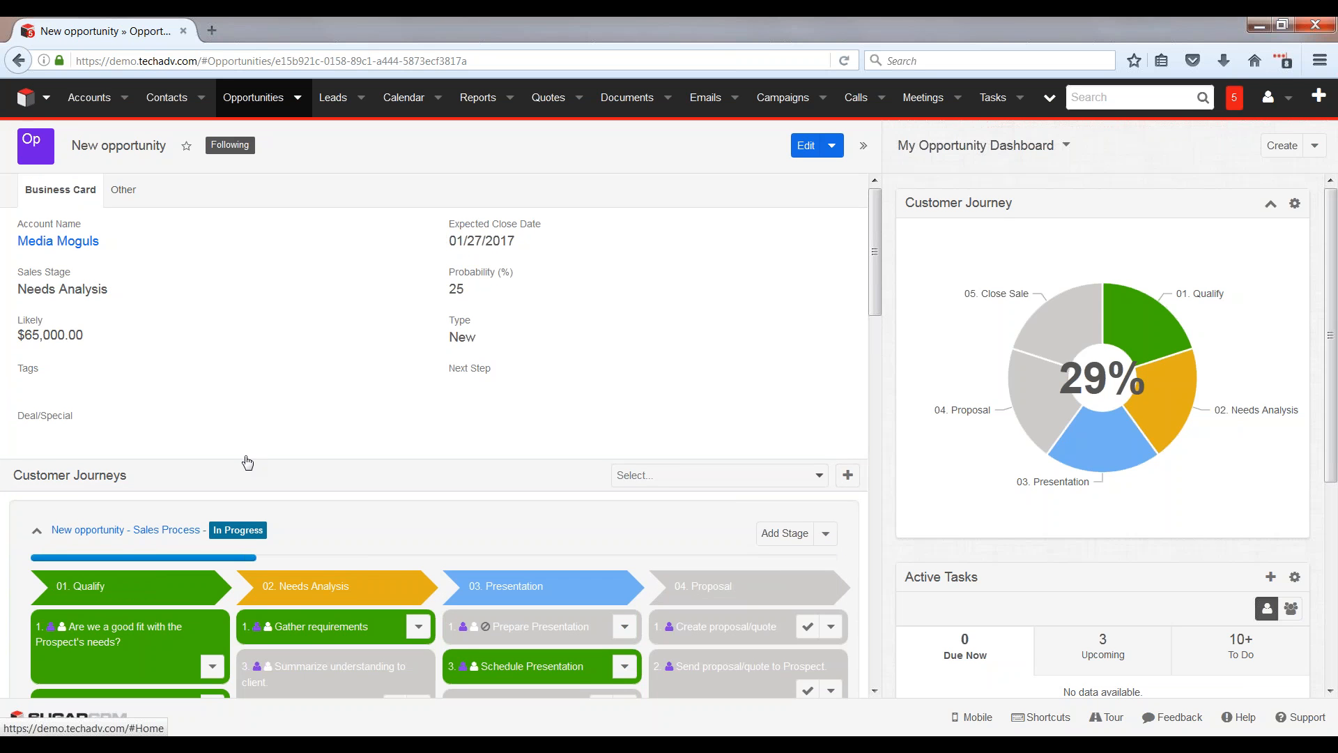
left_click(26, 98)
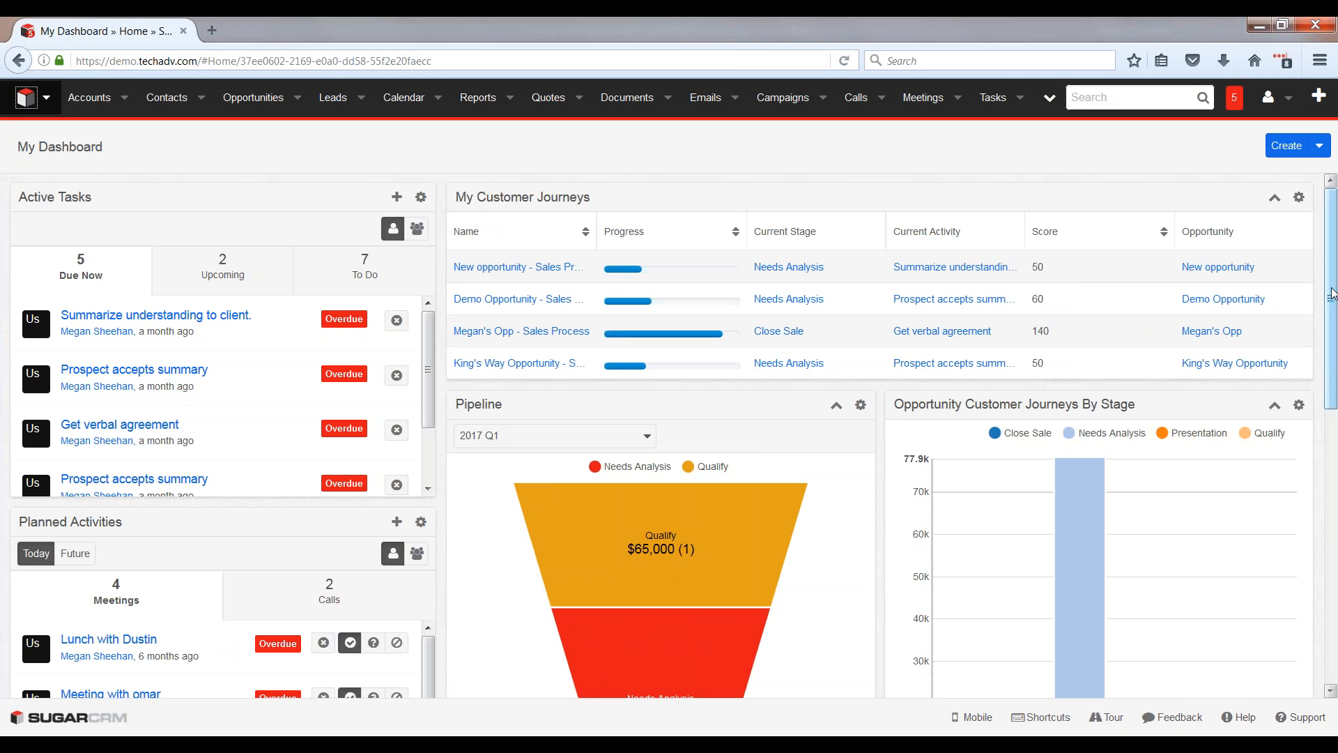
left_click_drag(1331, 294, 1330, 369)
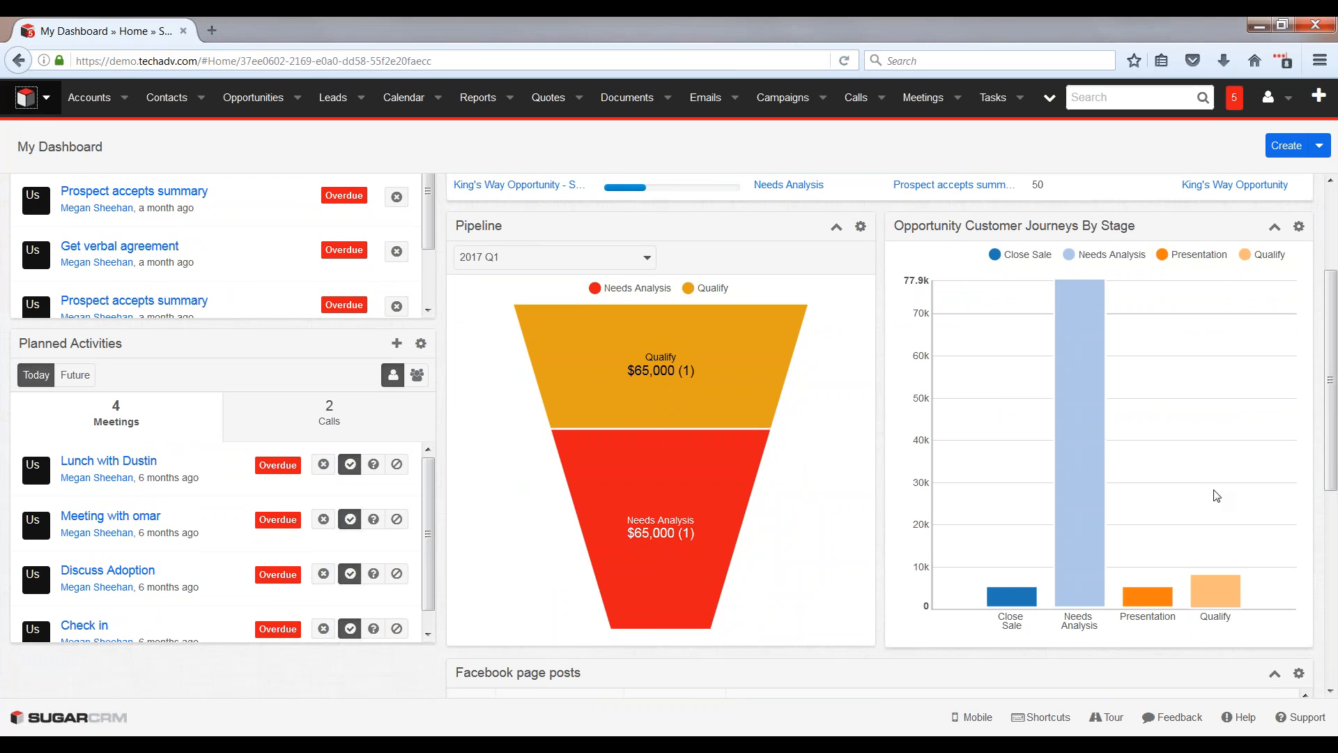
scroll(1216, 496, "up", 3)
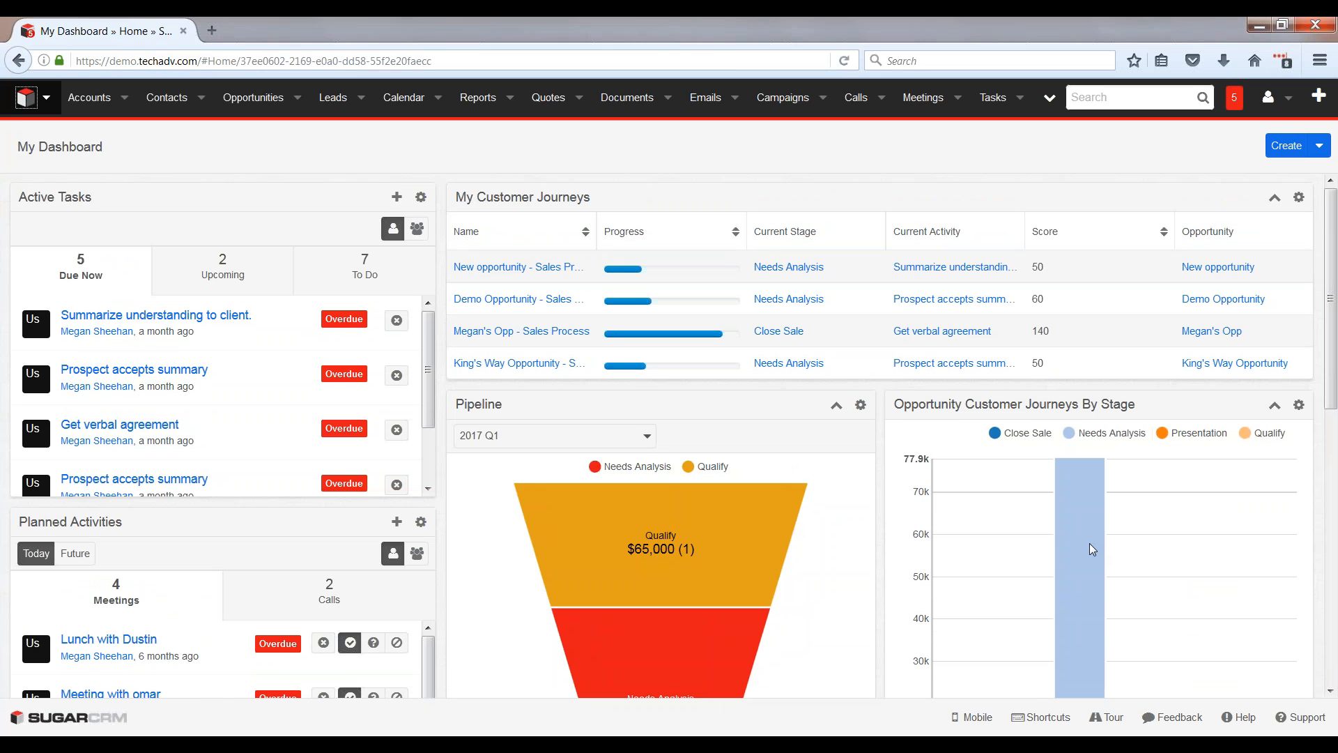
Step: Switch to the "05 SugarCRM User Group - Customer Journey.pptx" presentation in PowerPoint
mouse_move(330, 746)
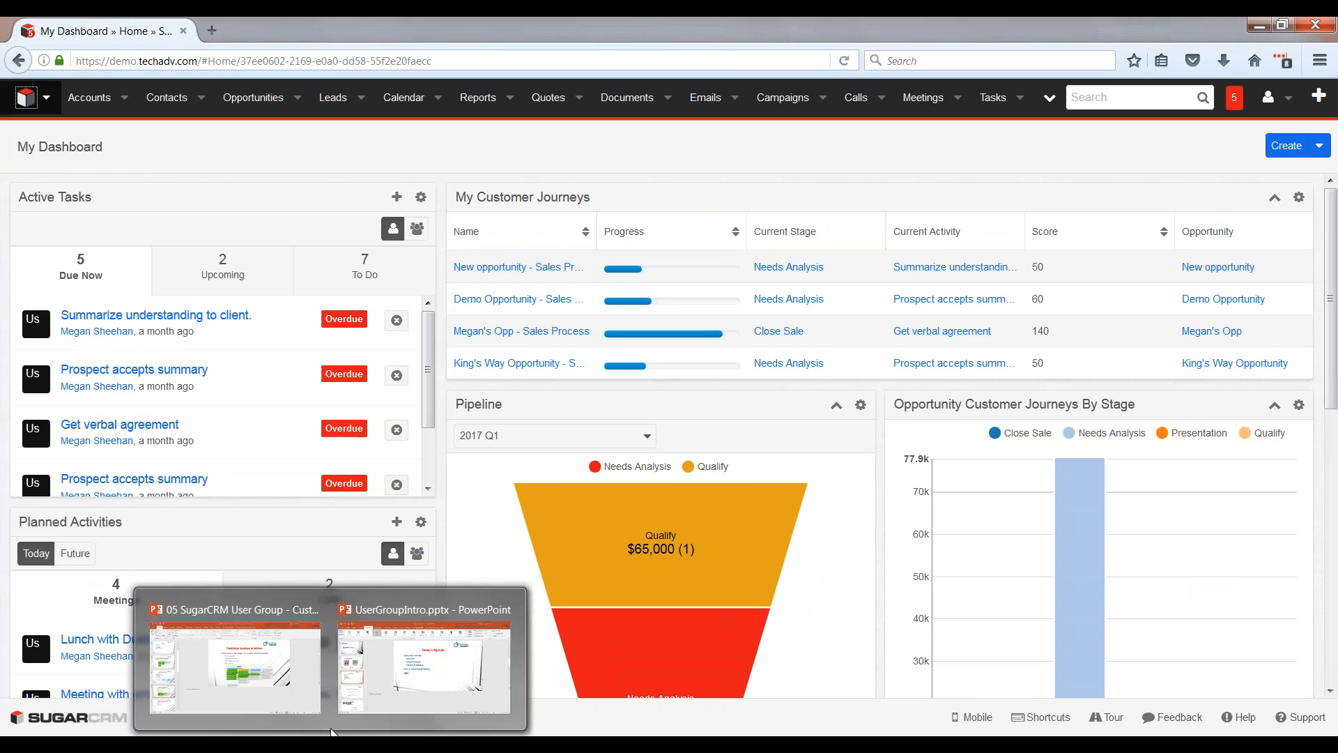
left_click(265, 673)
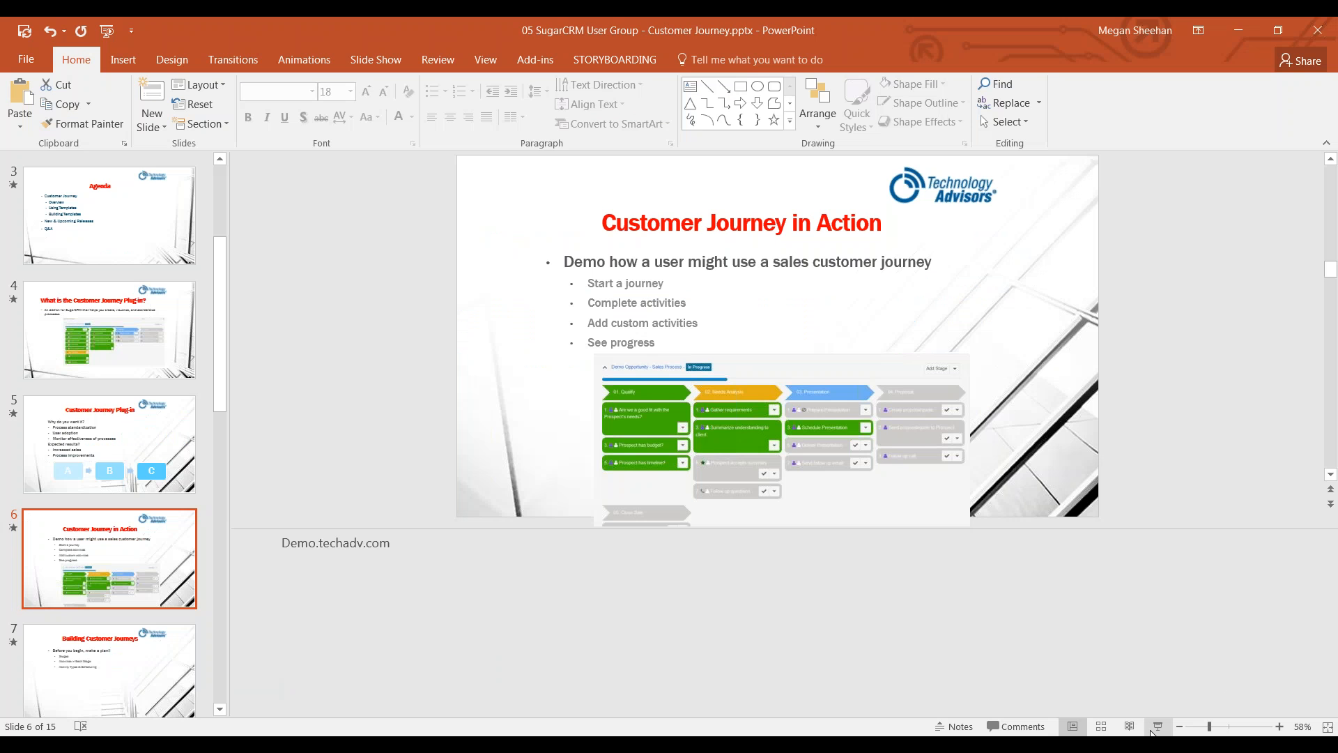
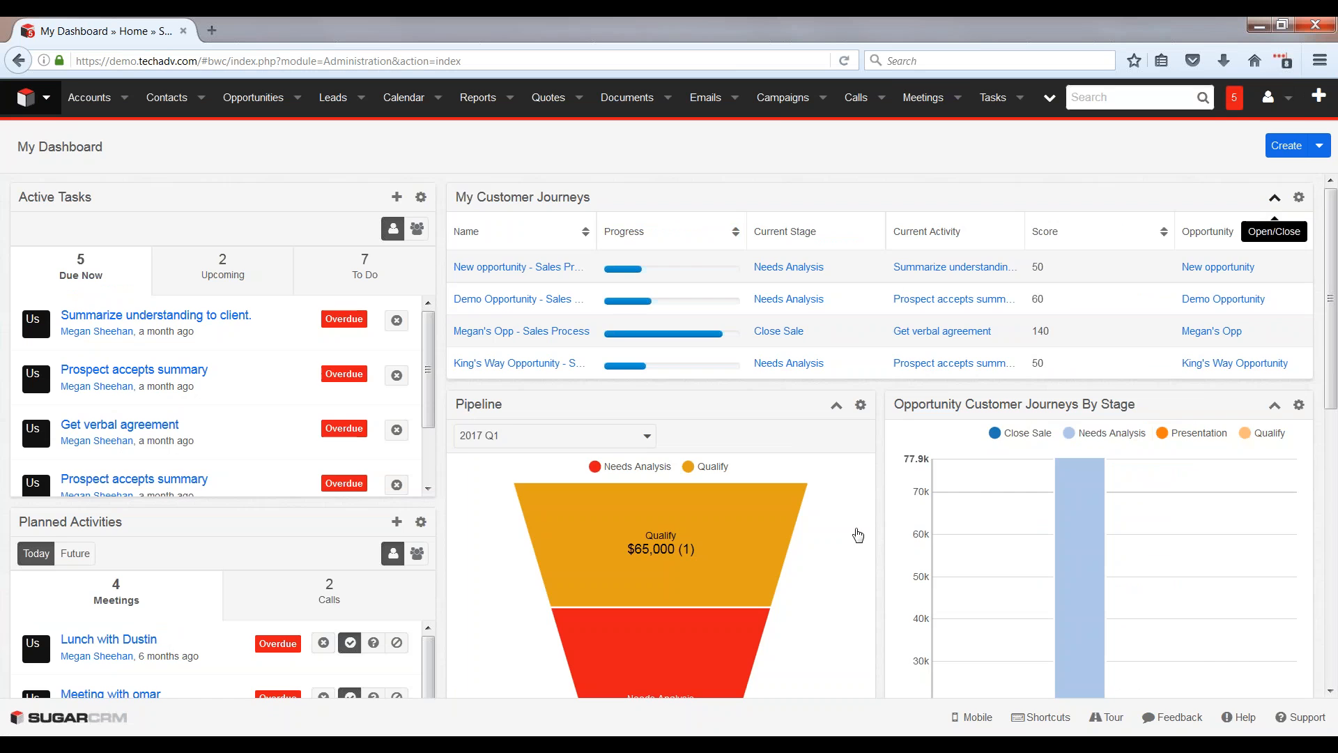
Step: Open the list of Customer Journey templates from the Customer Journey Settings in Administration
scroll(395, 576, "down", 20)
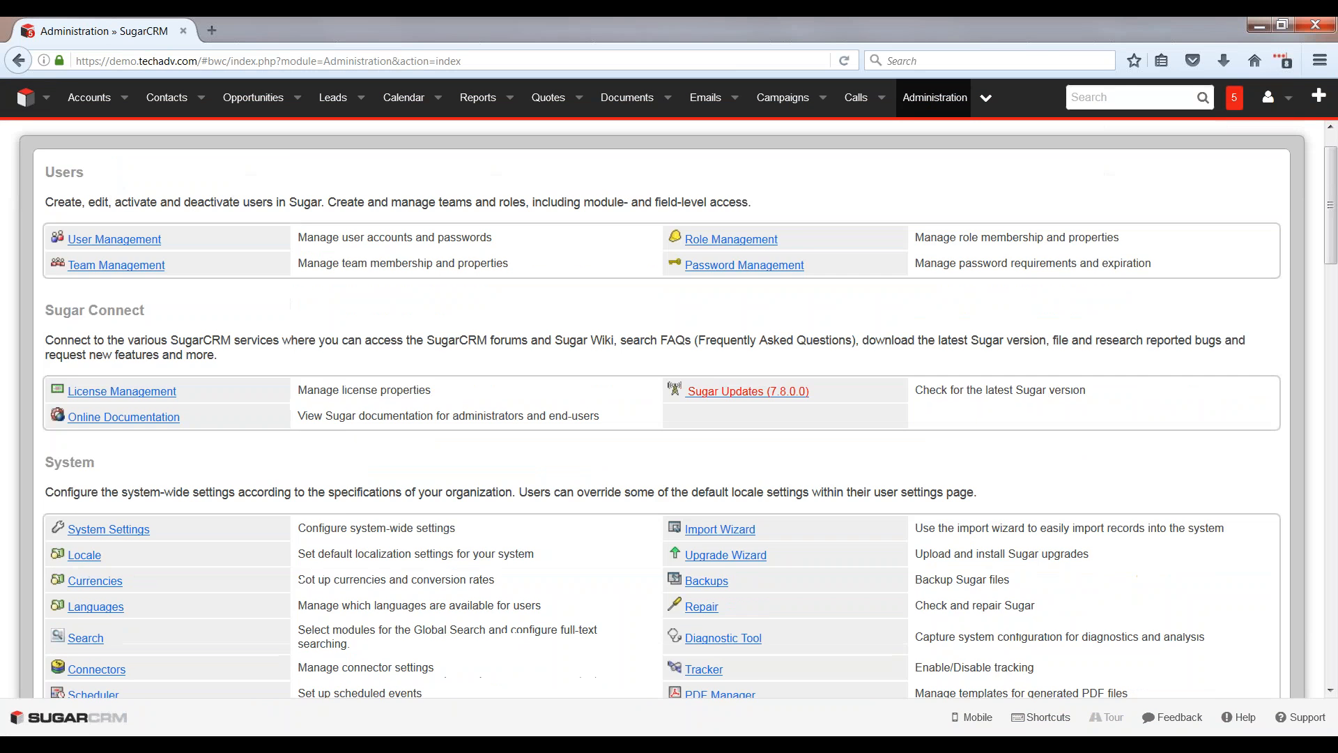
scroll(390, 576, "down", 7)
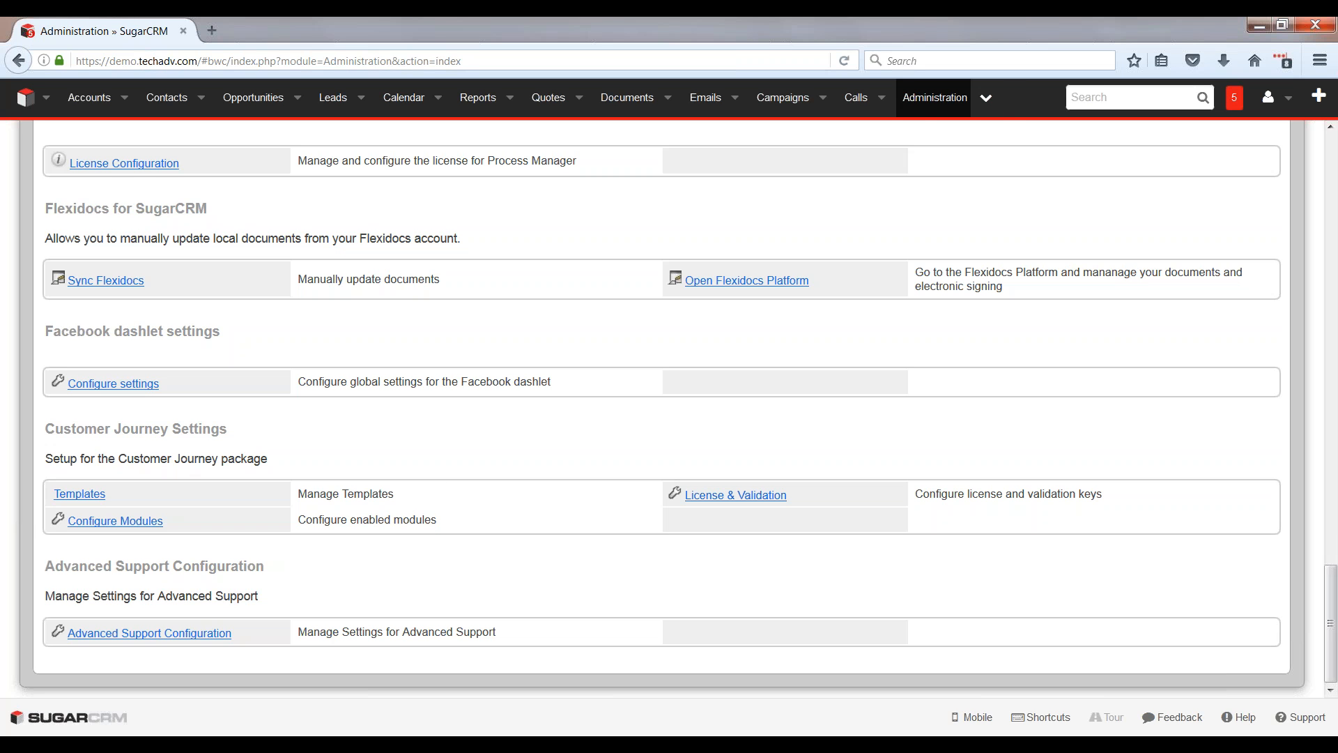
left_click(80, 494)
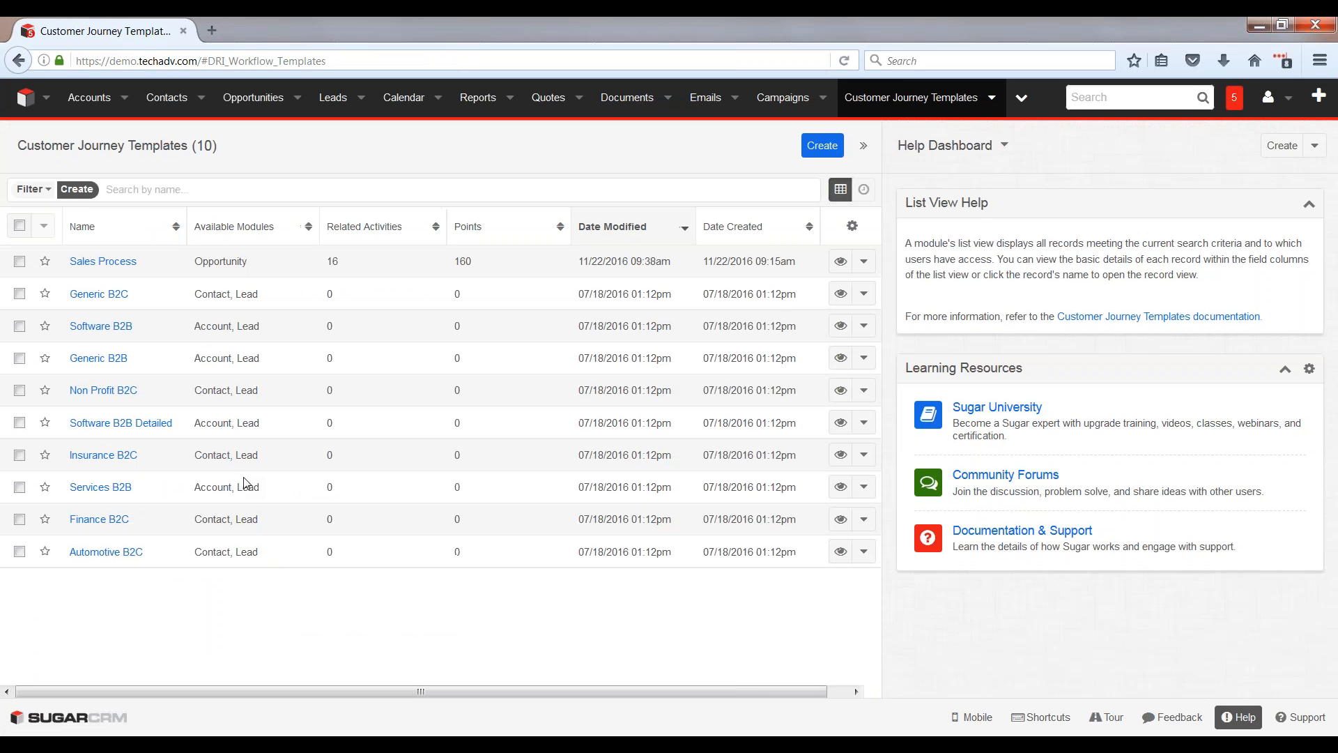
Step: Start a new customer journey template named "Quarterly Account Maintenance Program" and make it available for the Account module
left_click(827, 145)
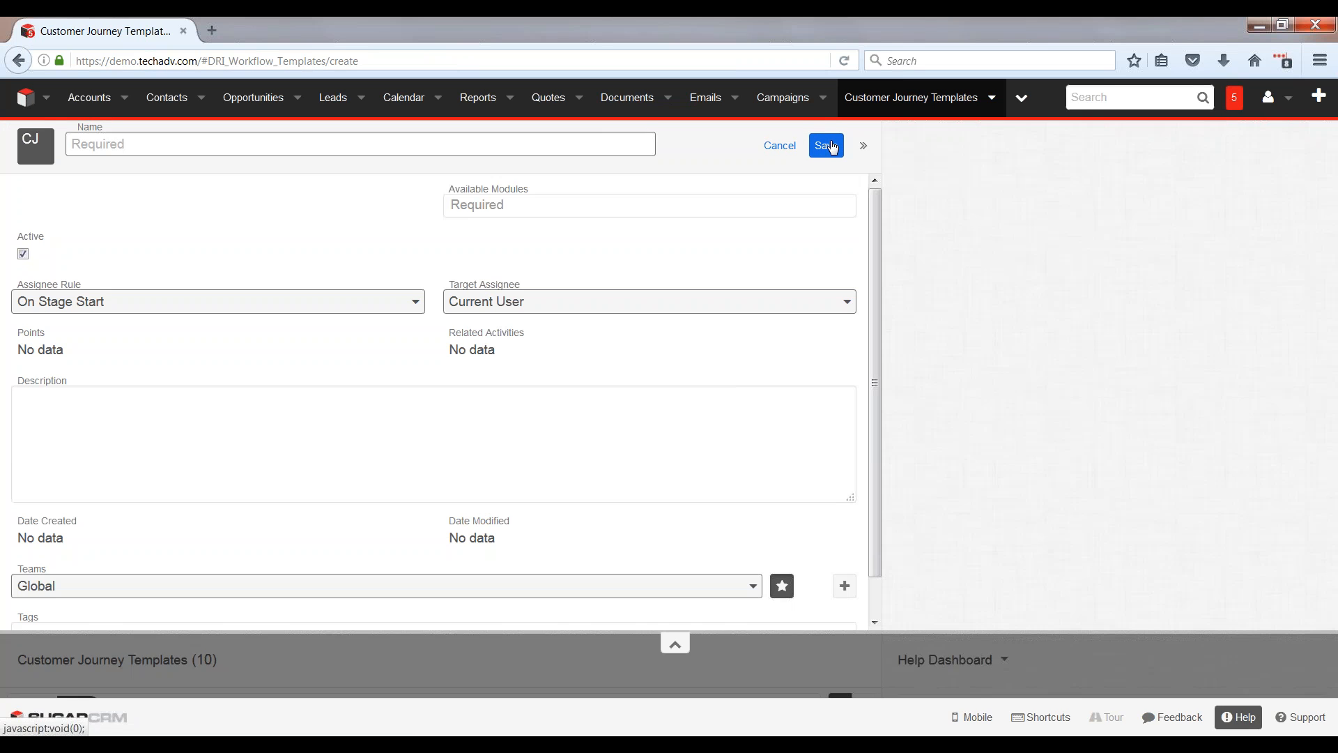
left_click(605, 142)
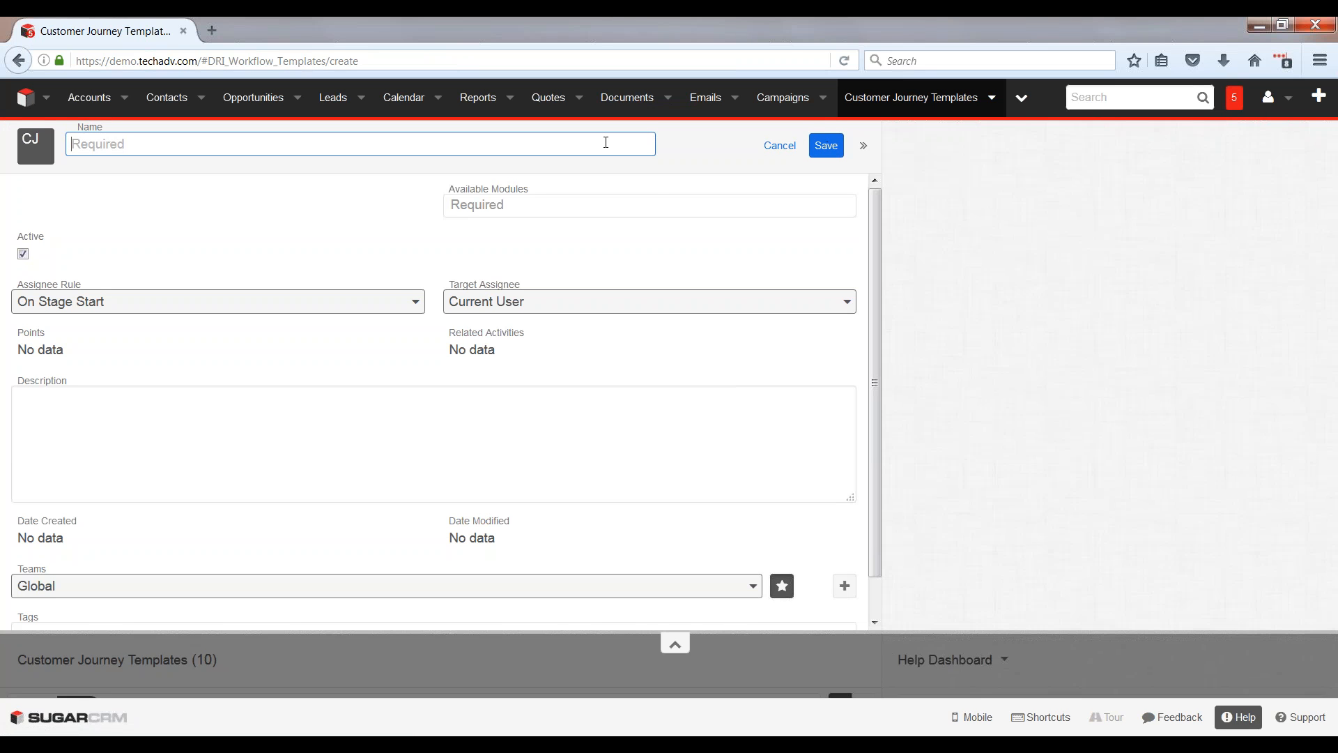
type("Quarterly Account Mainten")
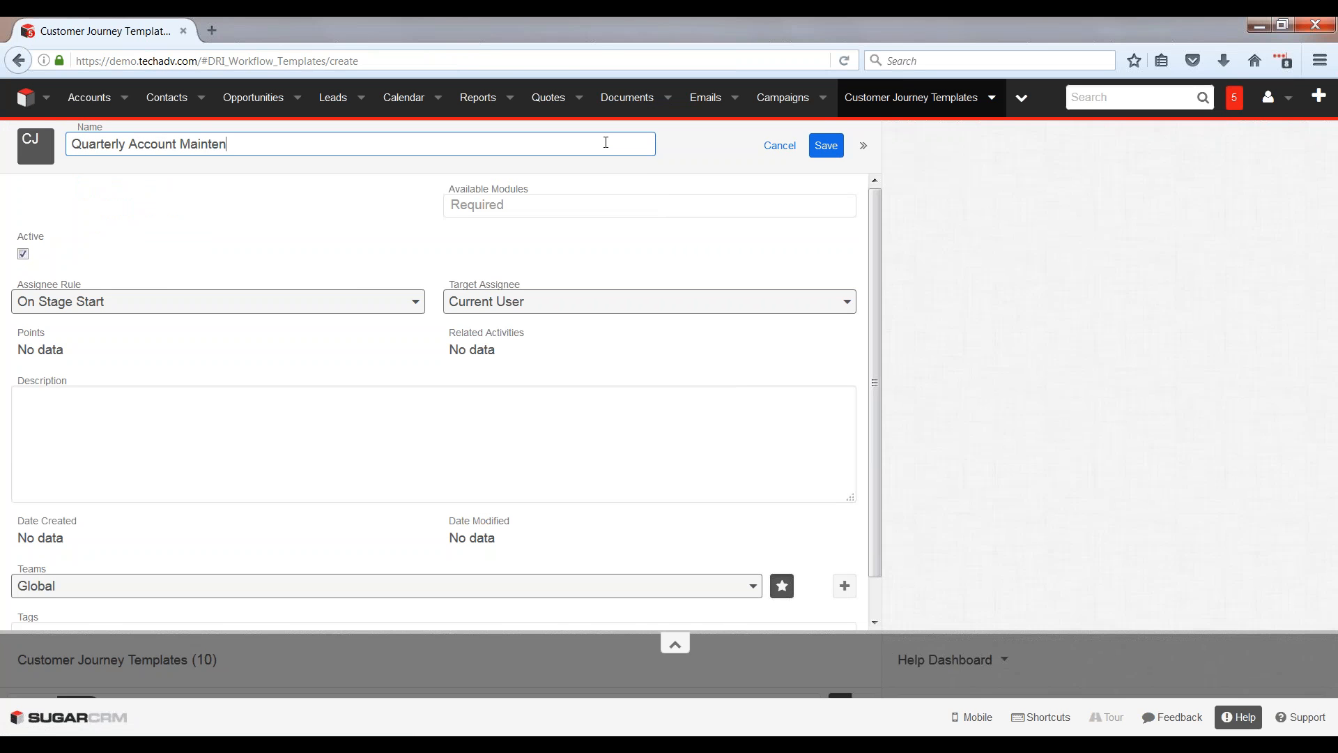
type("ance Program")
left_click(519, 207)
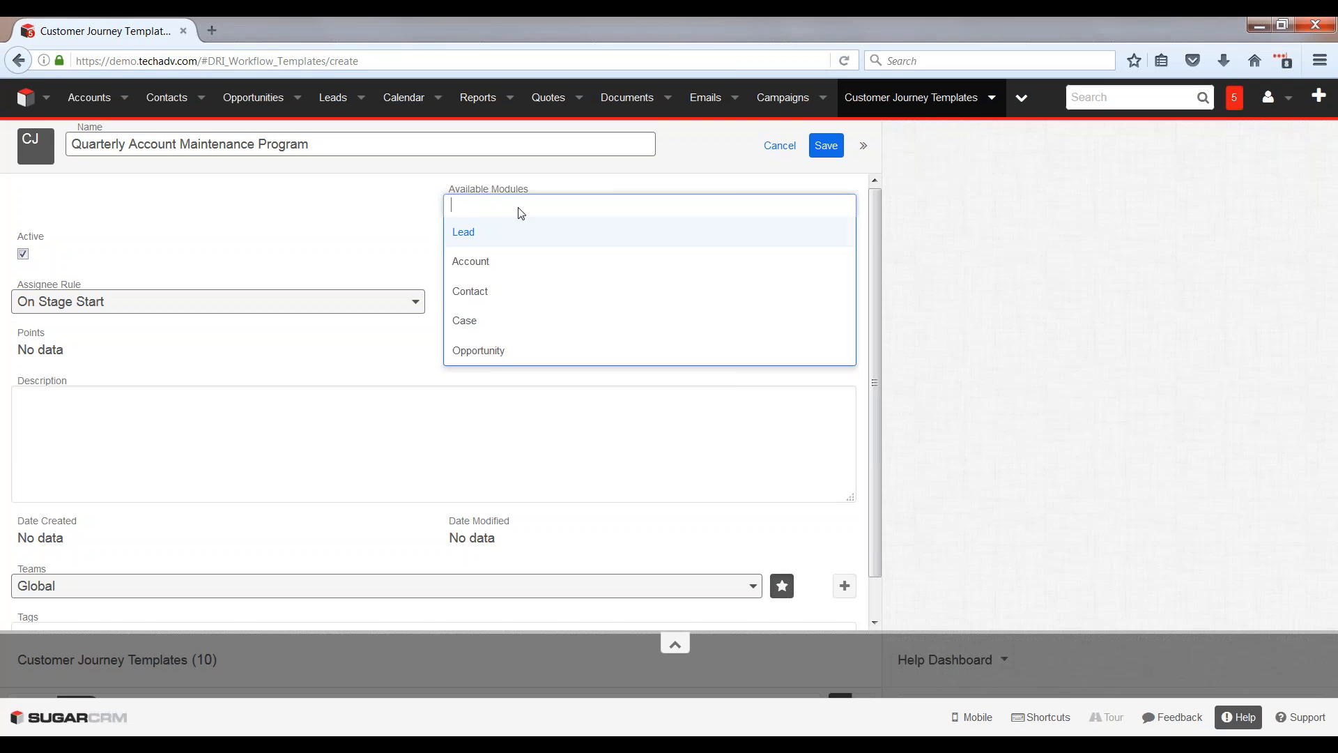
left_click(472, 262)
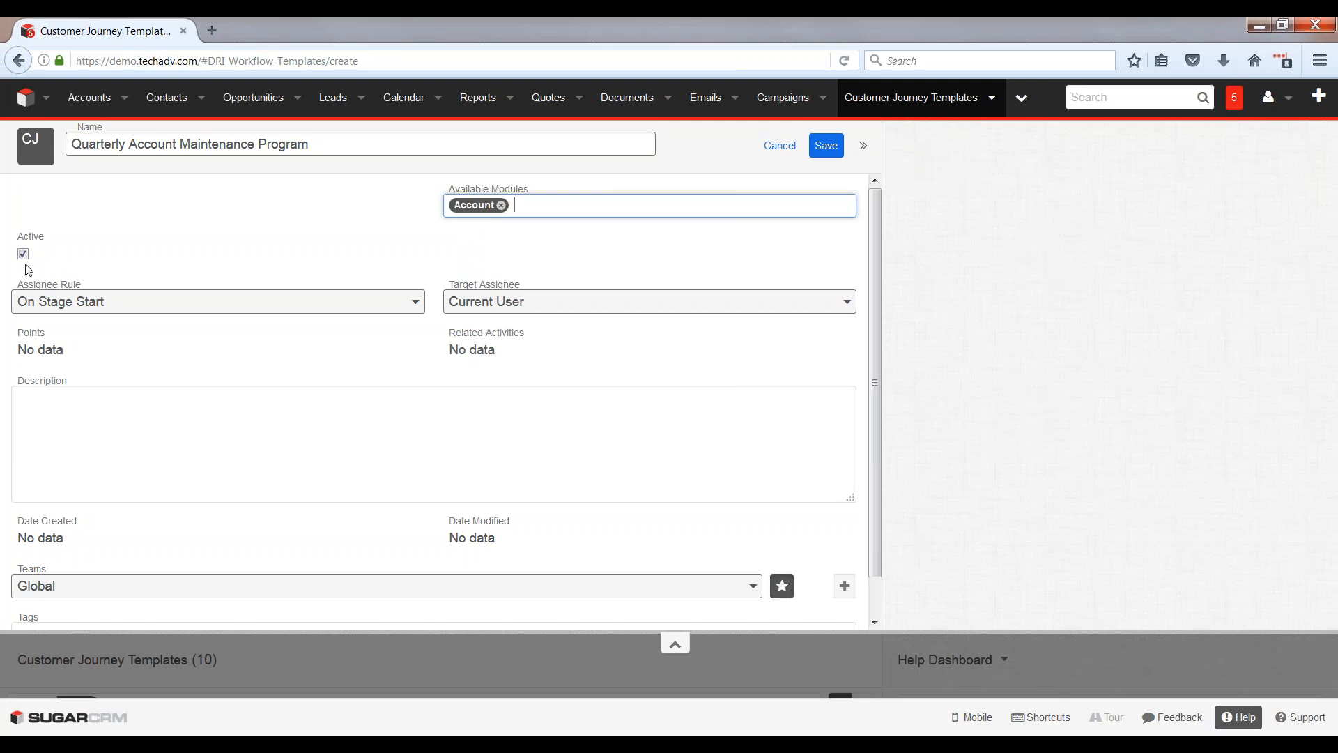
Step: Review the assignee rule and target assignee options, keep On Stage Start and Current User, and save the template
left_click(138, 312)
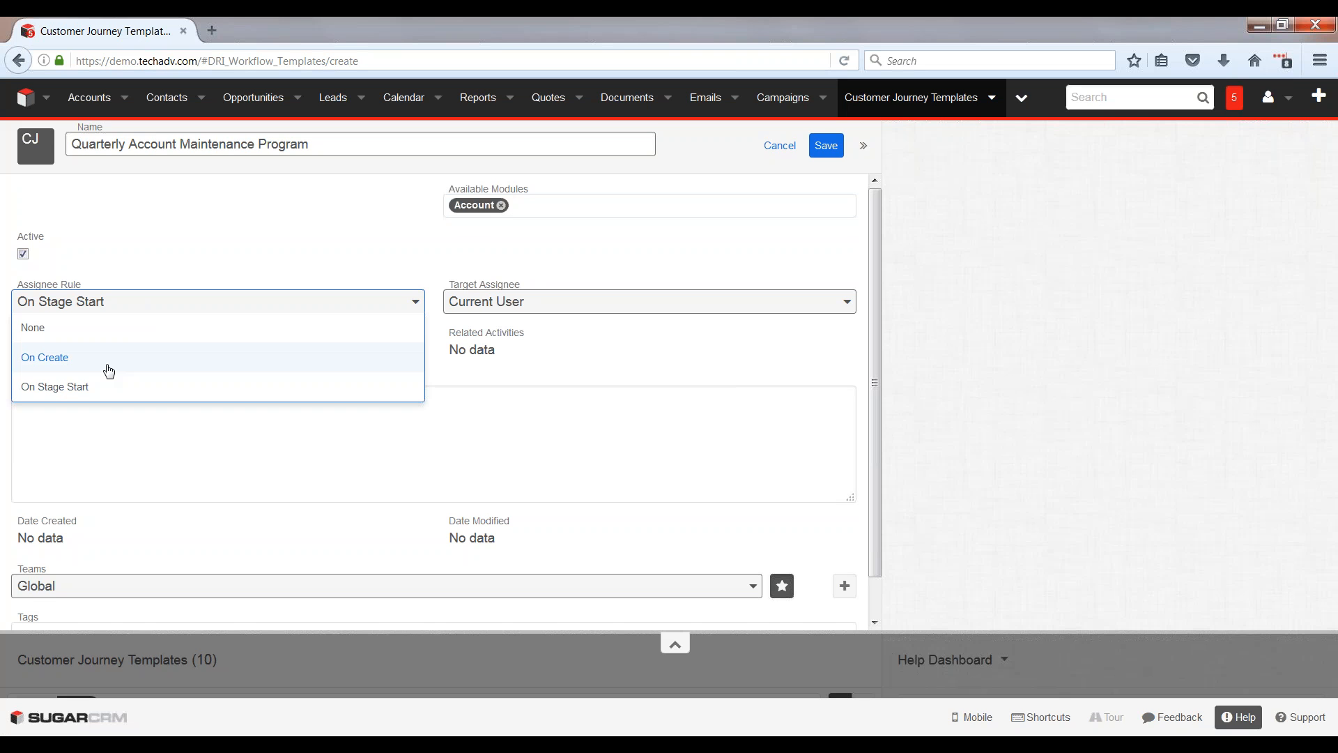
left_click(445, 300)
left_click(528, 302)
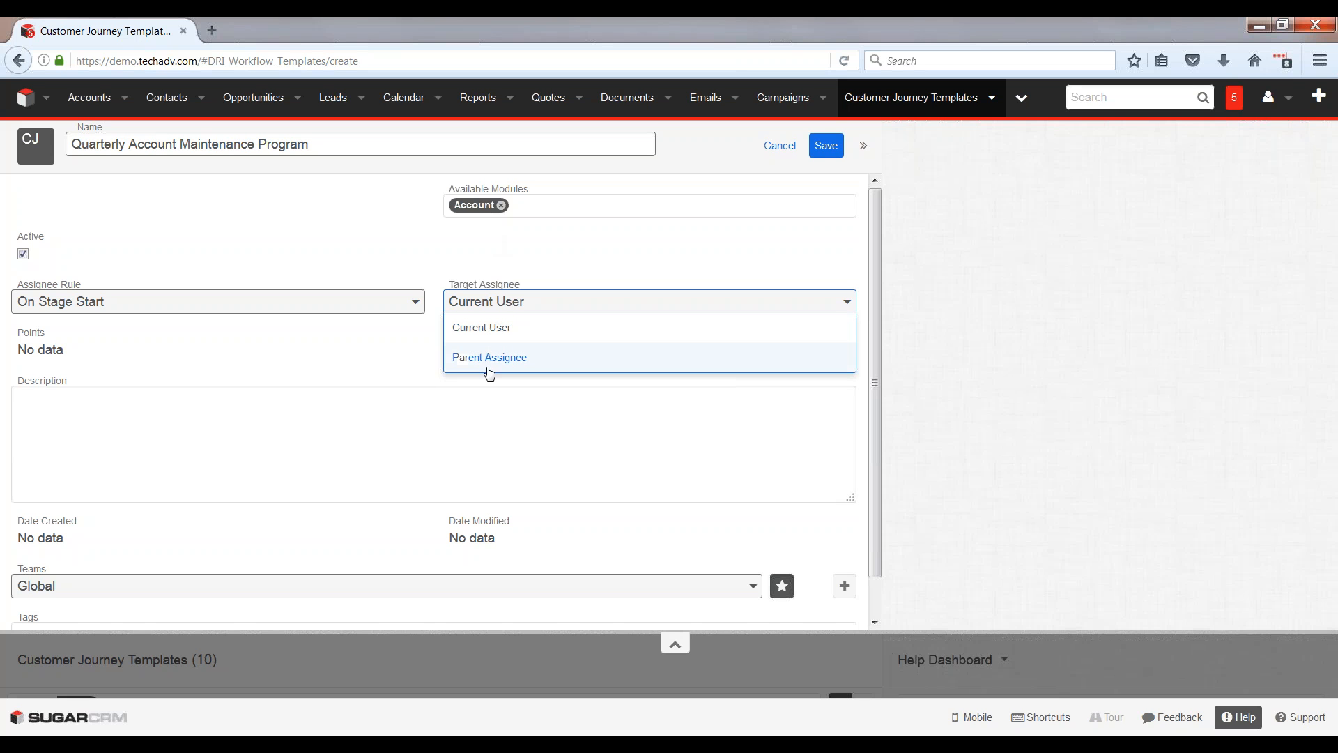
left_click(460, 261)
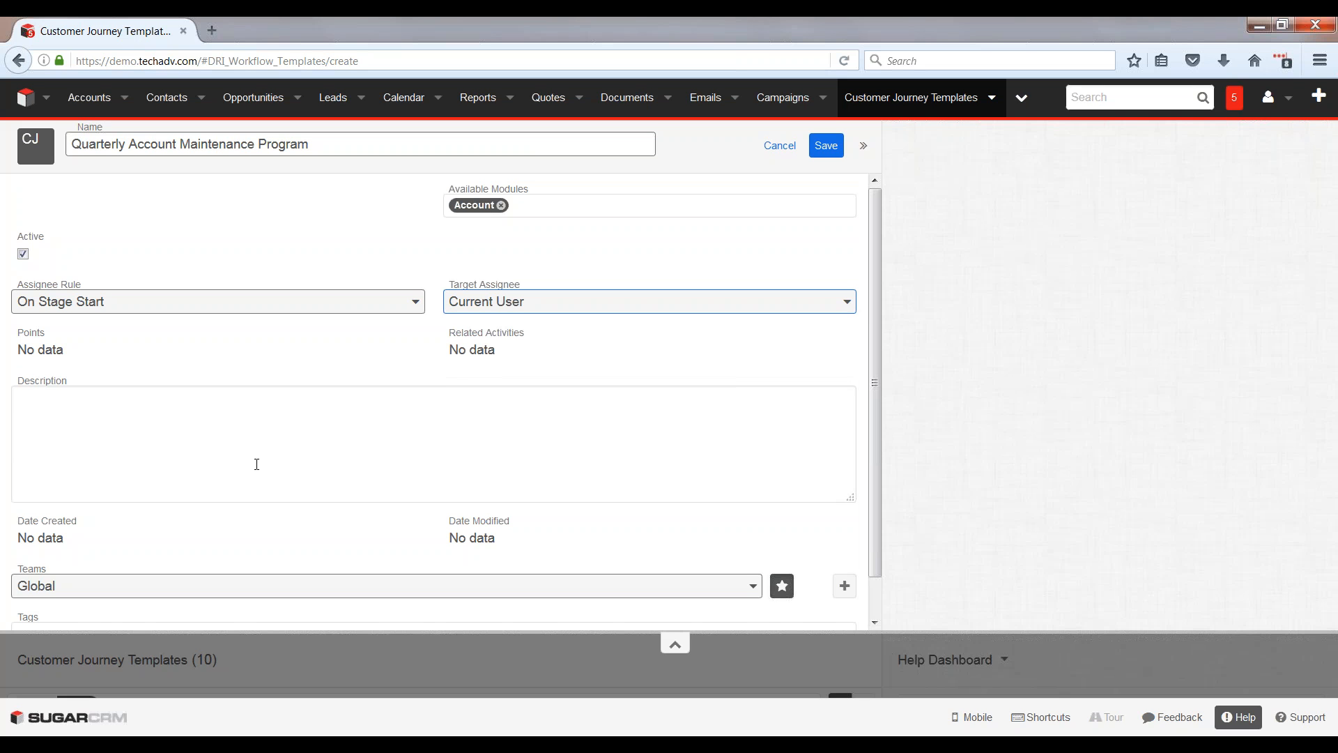
scroll(202, 442, "down", 1)
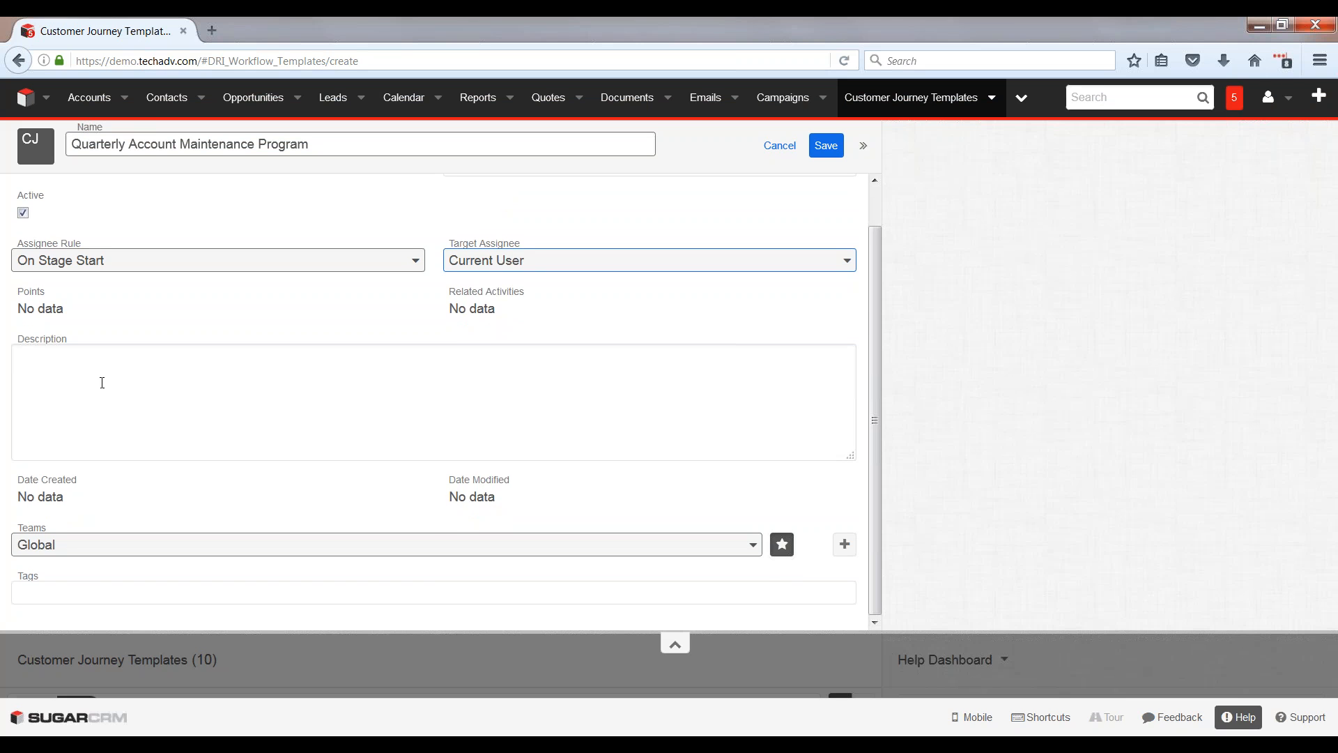
scroll(118, 434, "up", 1)
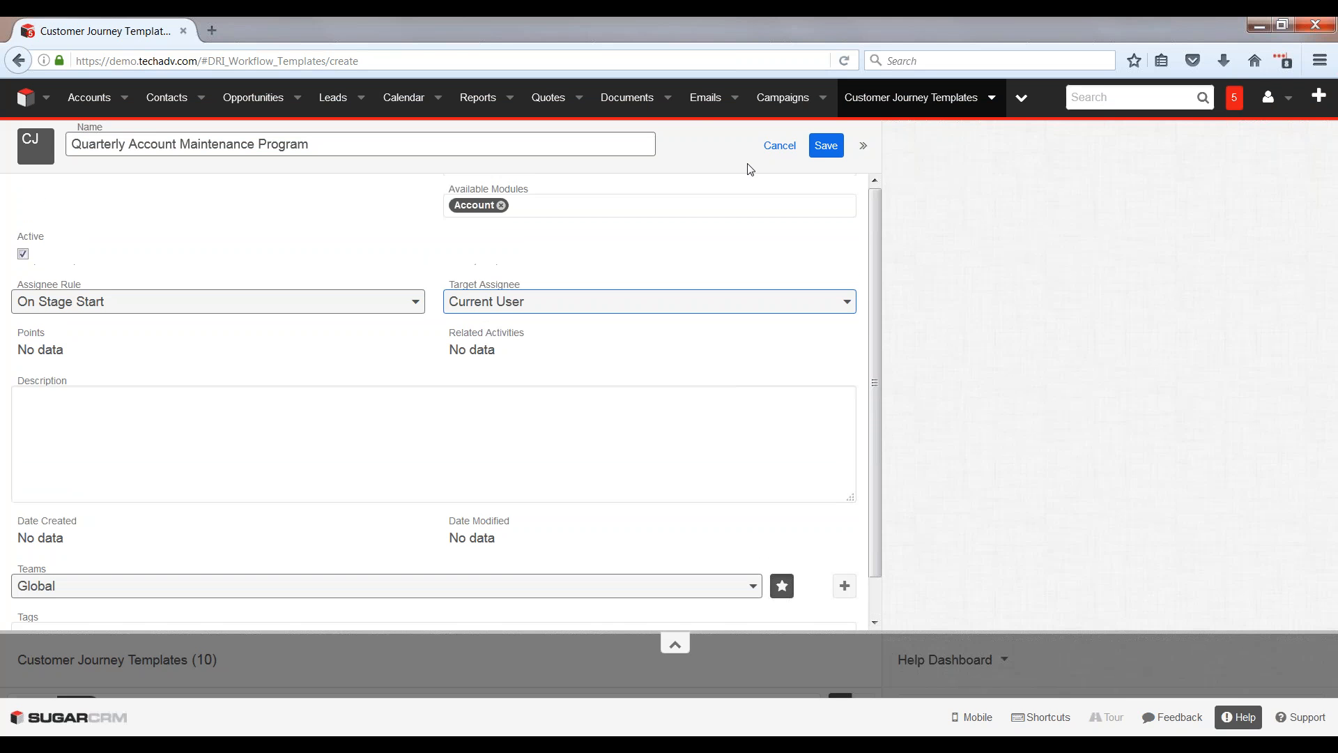
left_click(825, 145)
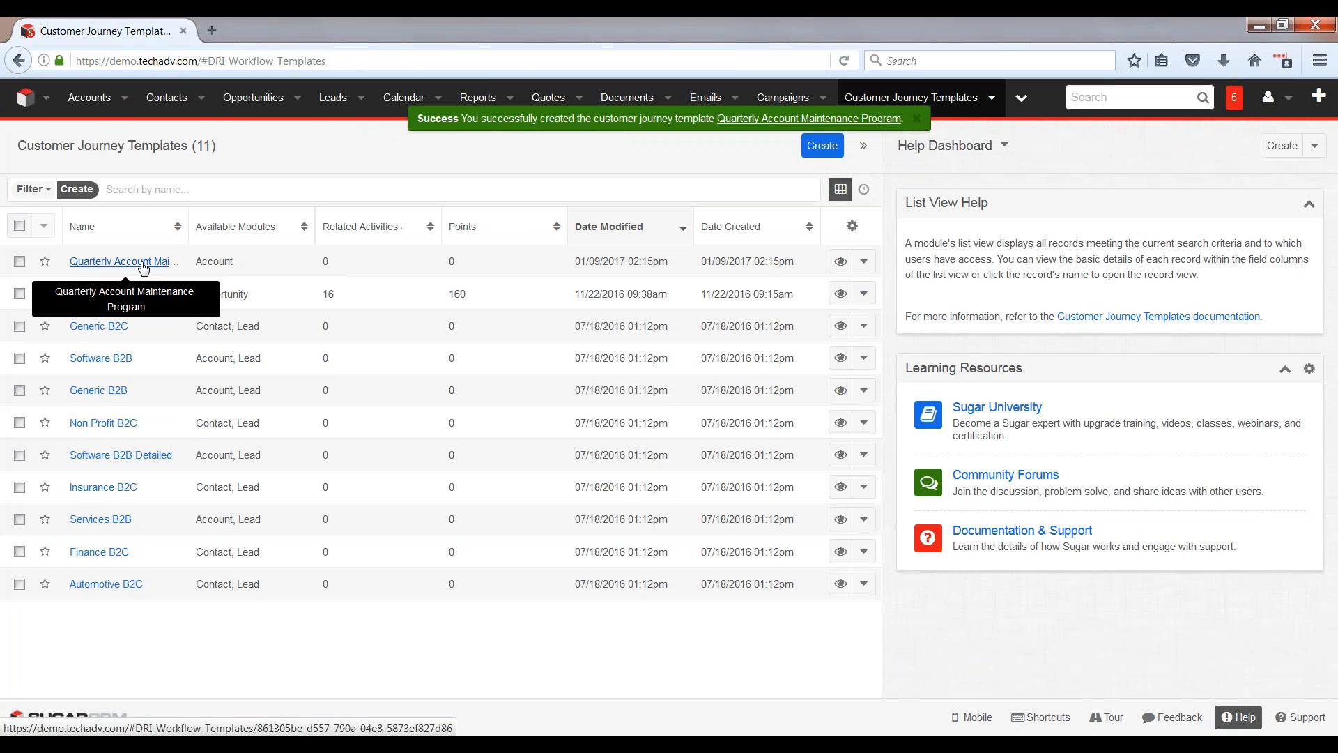
Step: Open the Quarterly Account Maintenance Program template and create a stage template named "Q1" with order 1
left_click(143, 267)
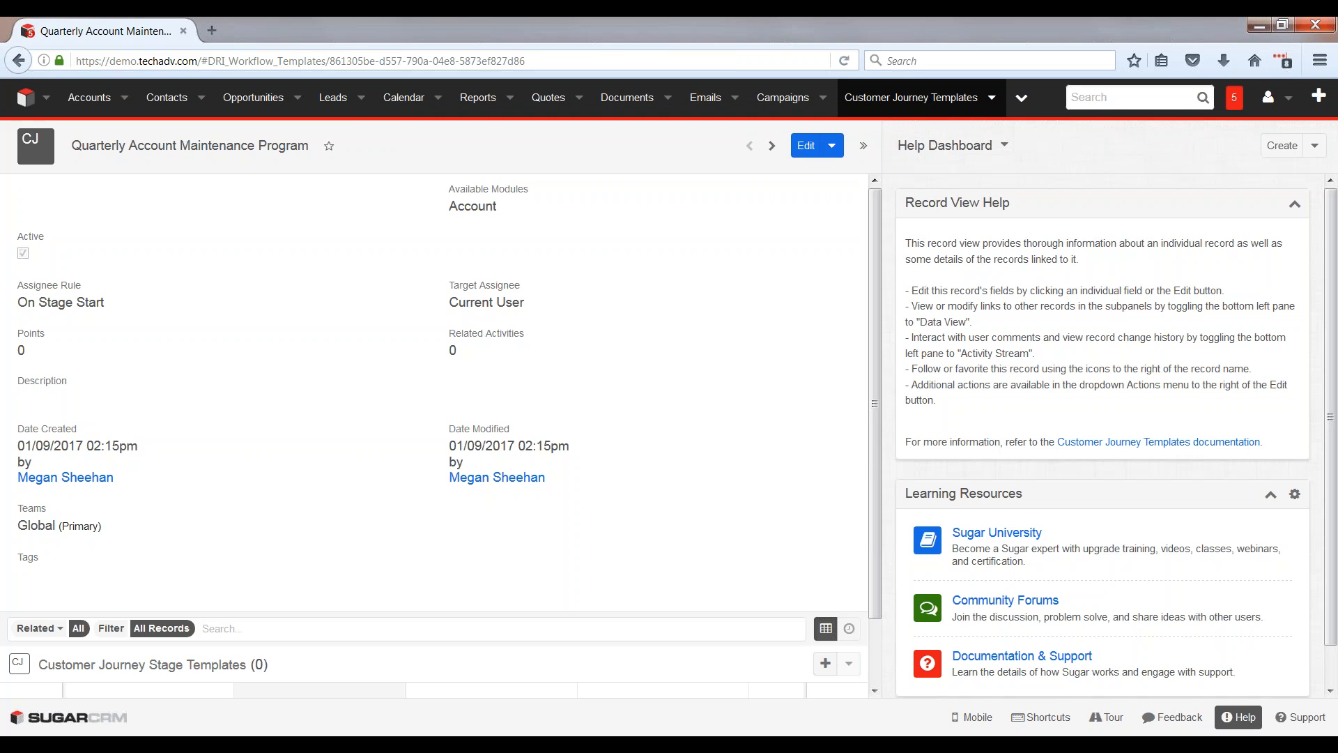
scroll(306, 650, "down", 2)
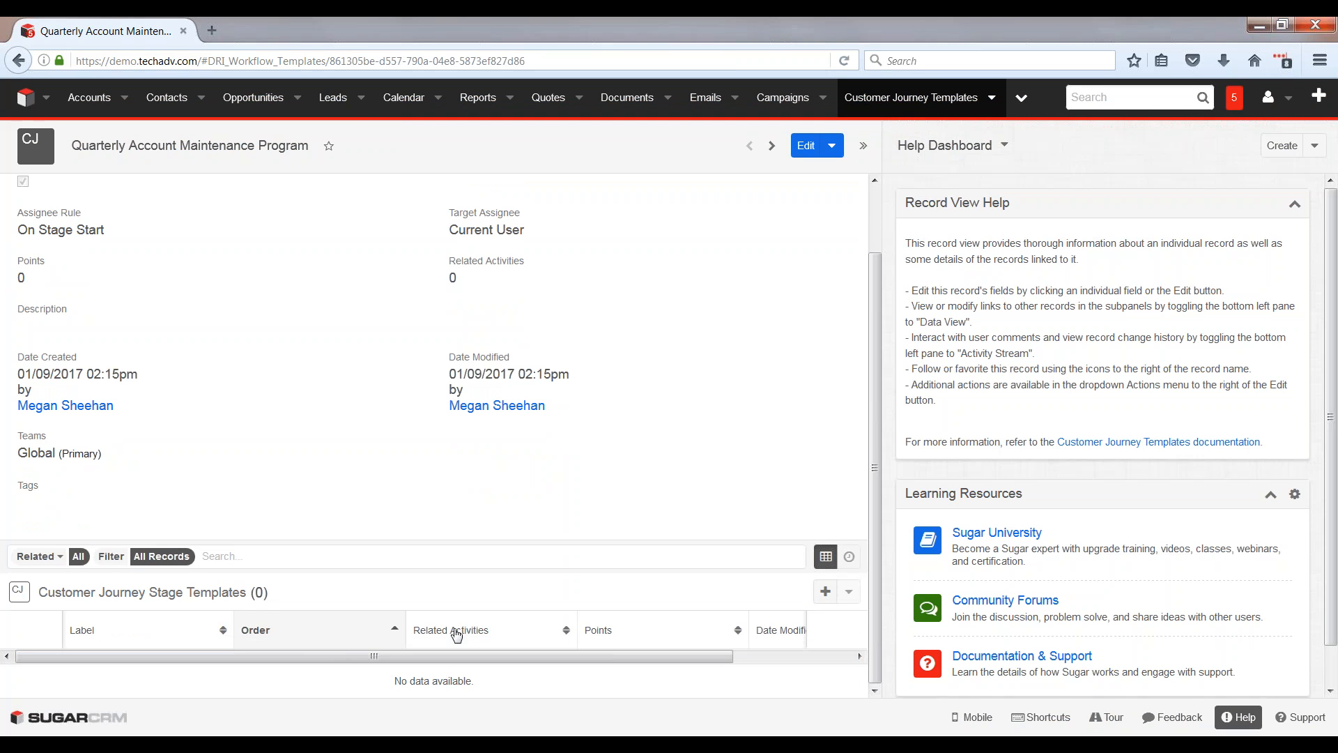
left_click(823, 592)
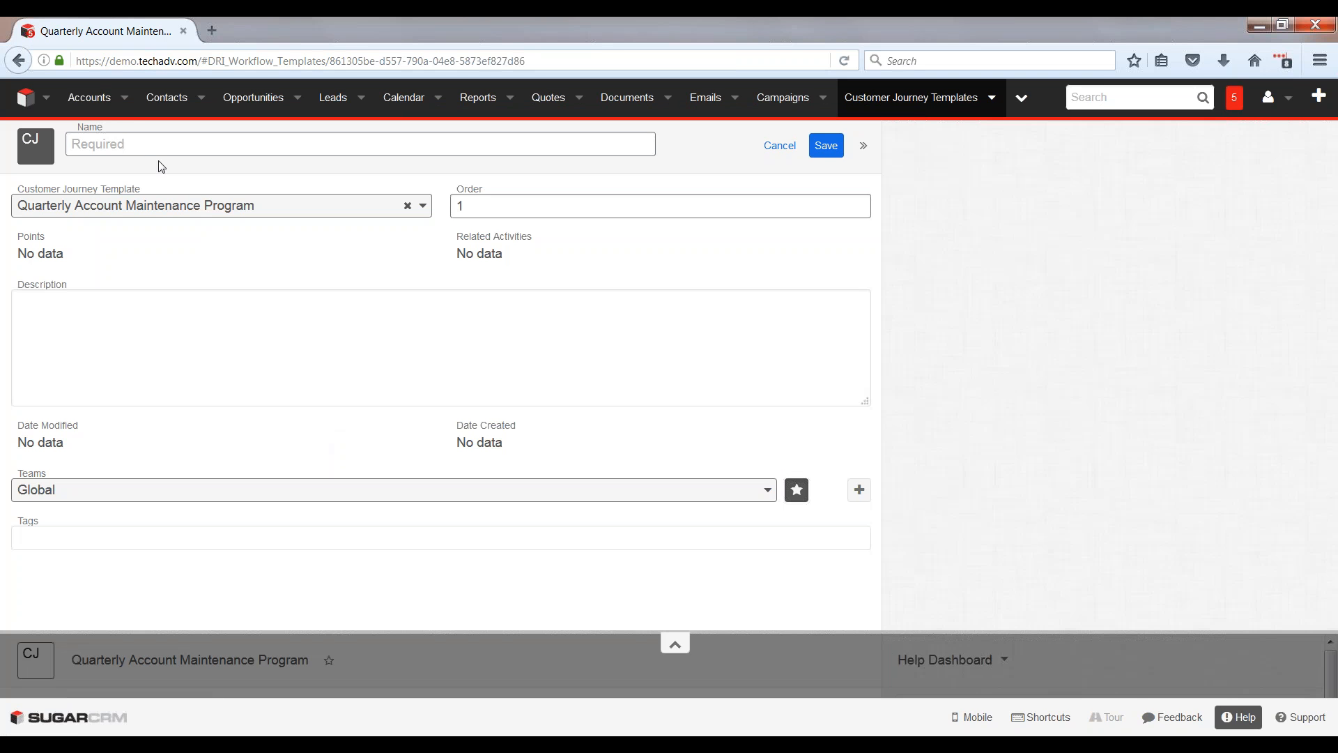
left_click(142, 150)
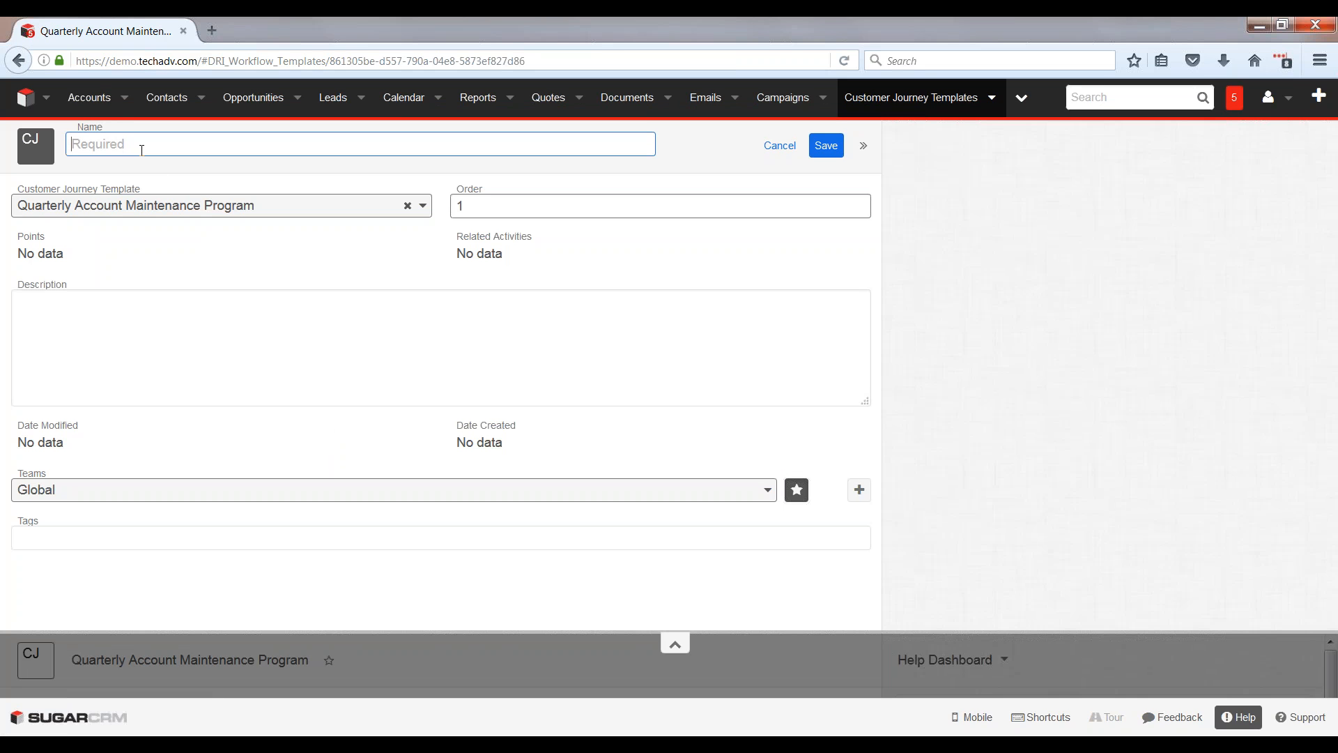
type("Q1")
left_click(826, 145)
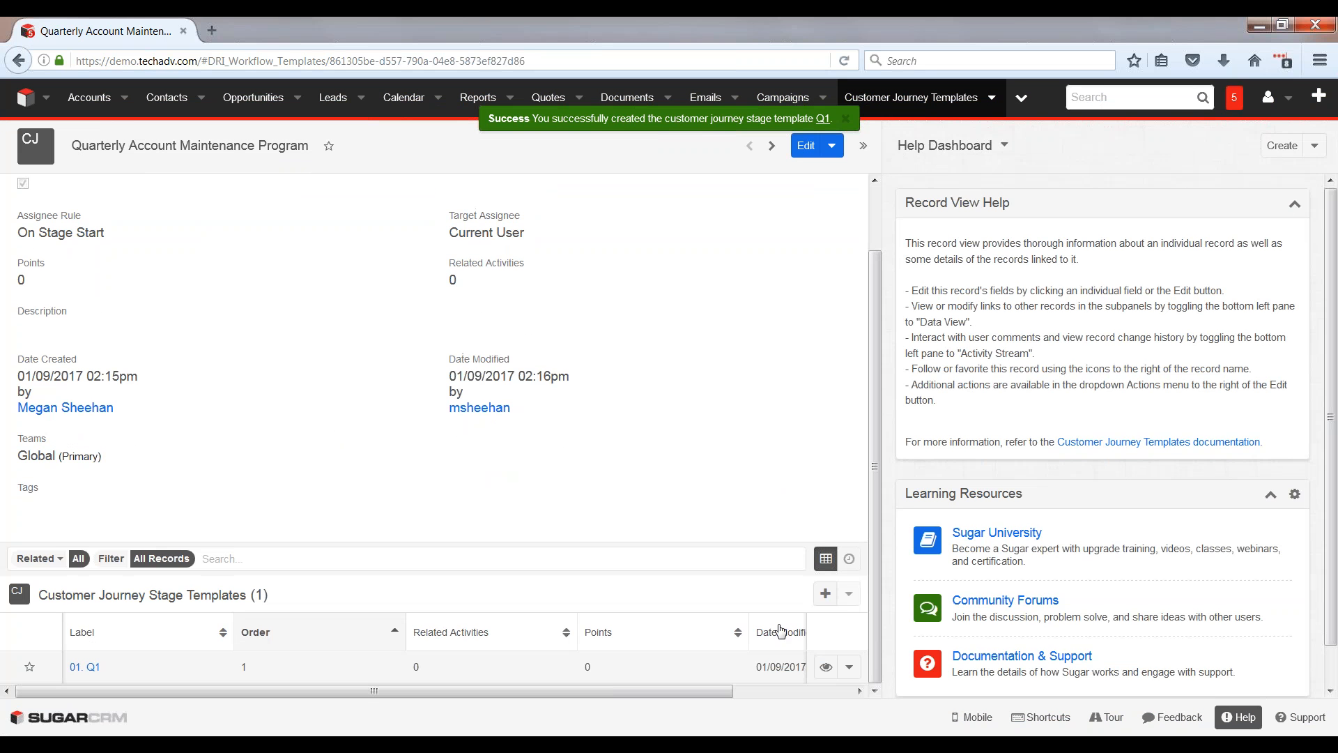
Step: Create and save a second stage template named "Q2" with order 2 in the same journey template
left_click(825, 594)
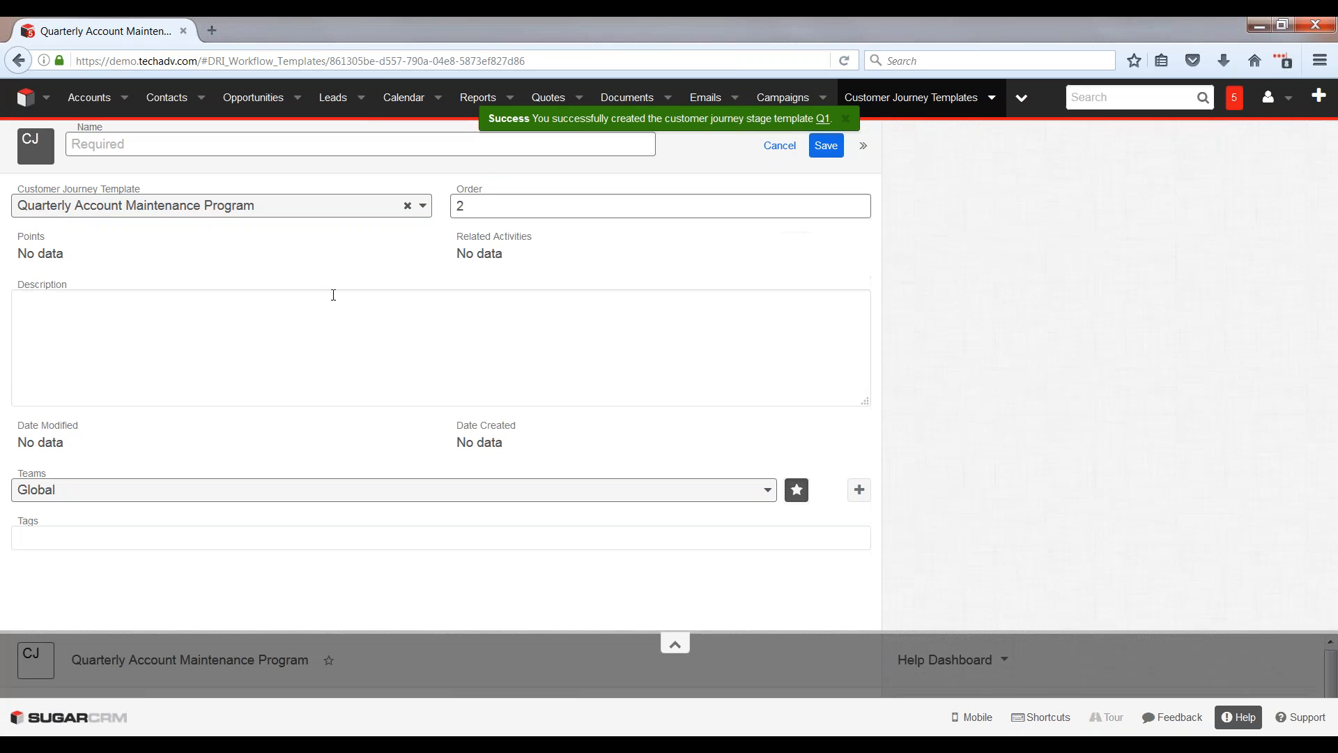
left_click(193, 147)
type("Q2")
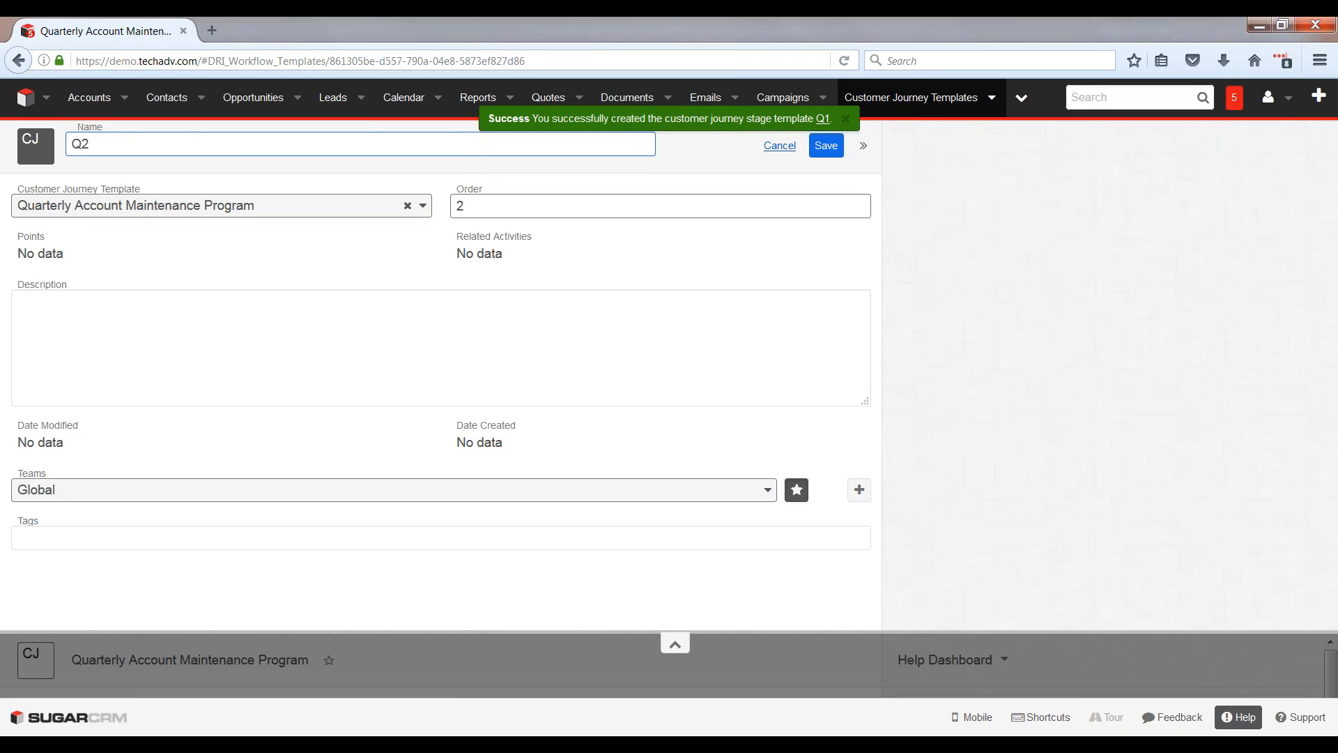
left_click(826, 148)
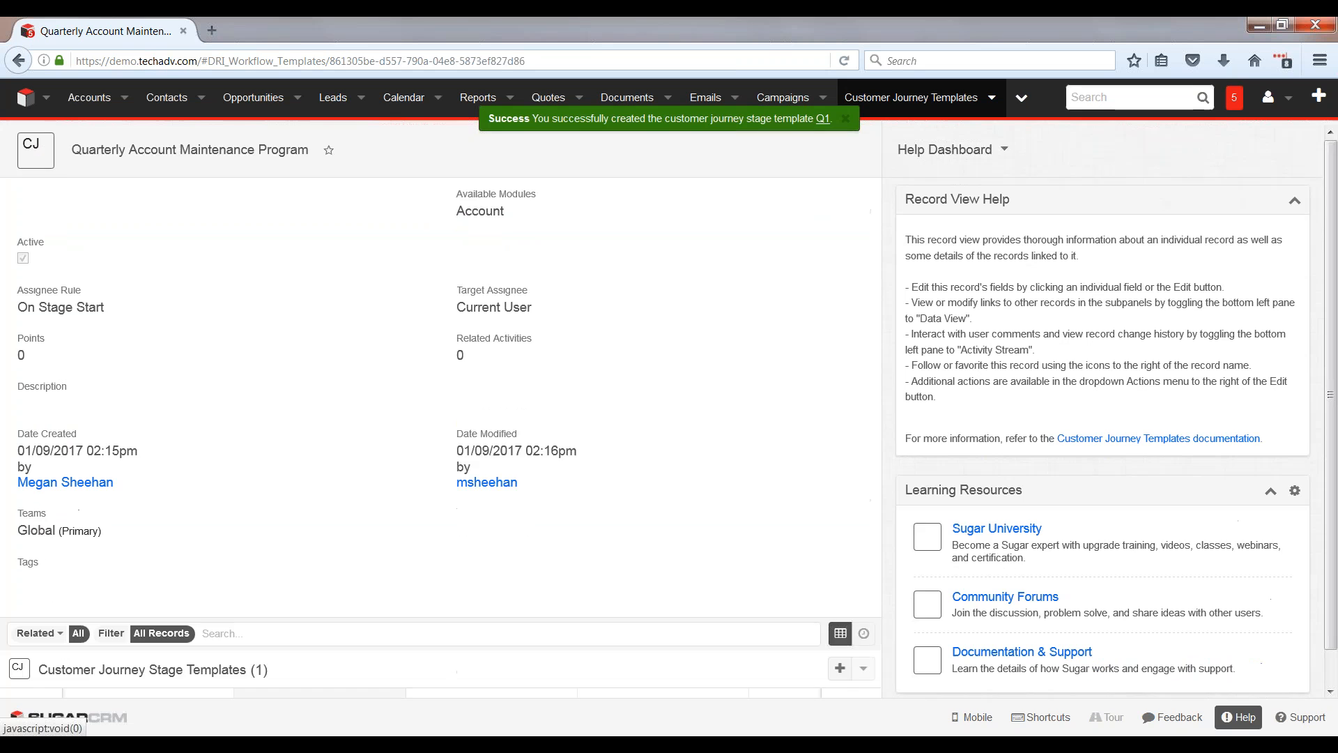
Step: Create and save a third stage template named "Q3" with order 3 in the journey template
left_click(825, 593)
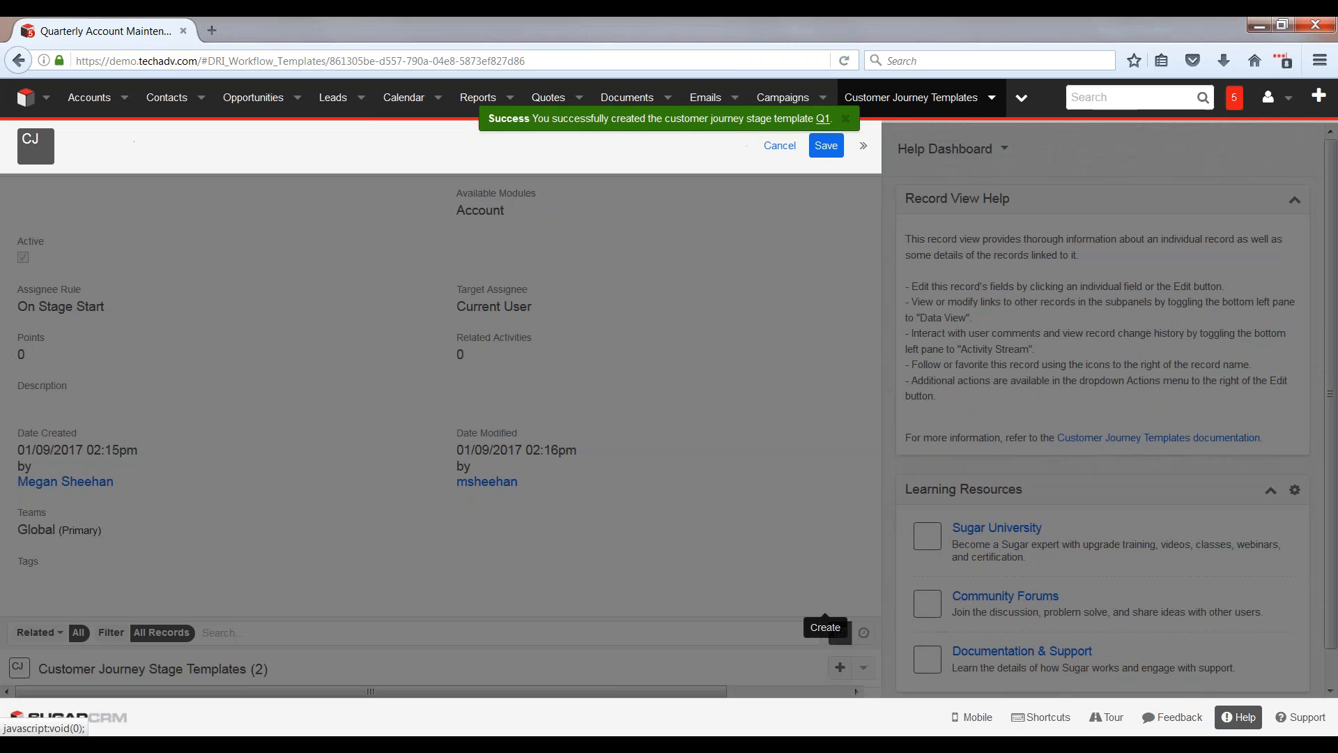
left_click(129, 142)
type("Q3")
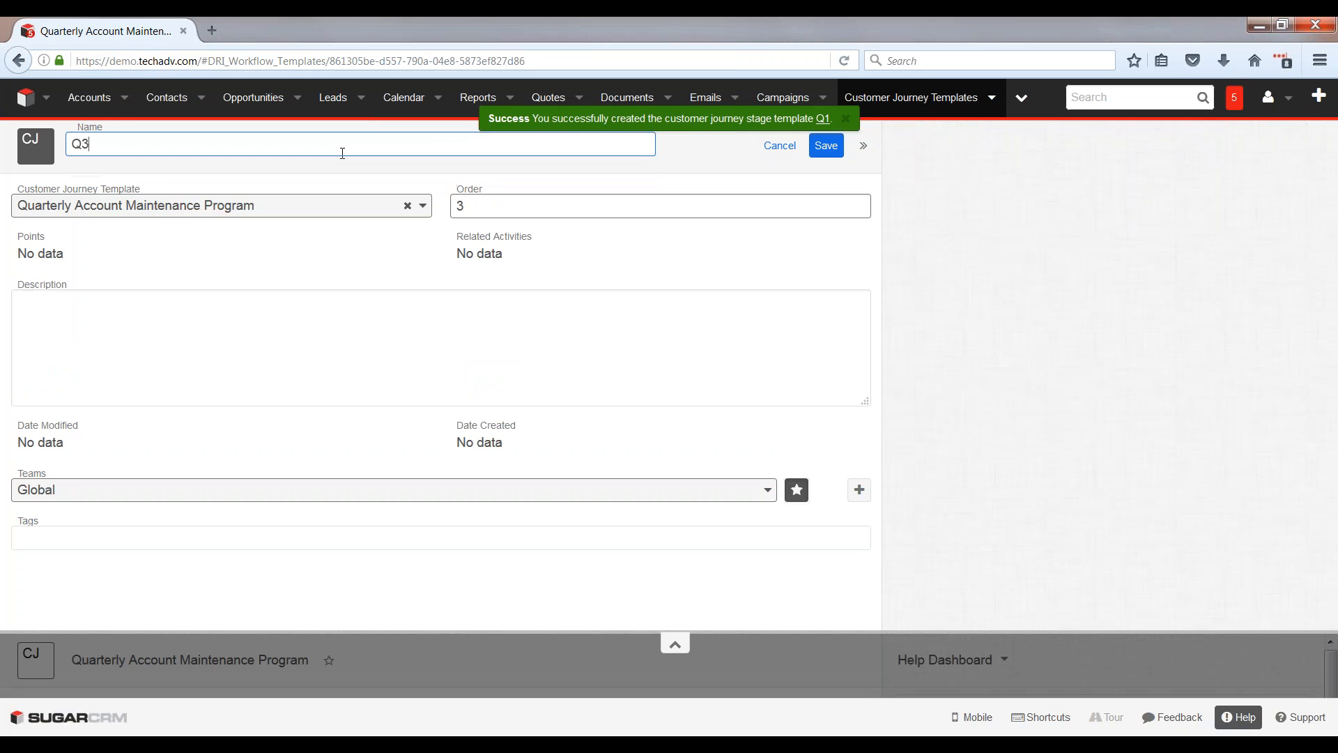
left_click(822, 147)
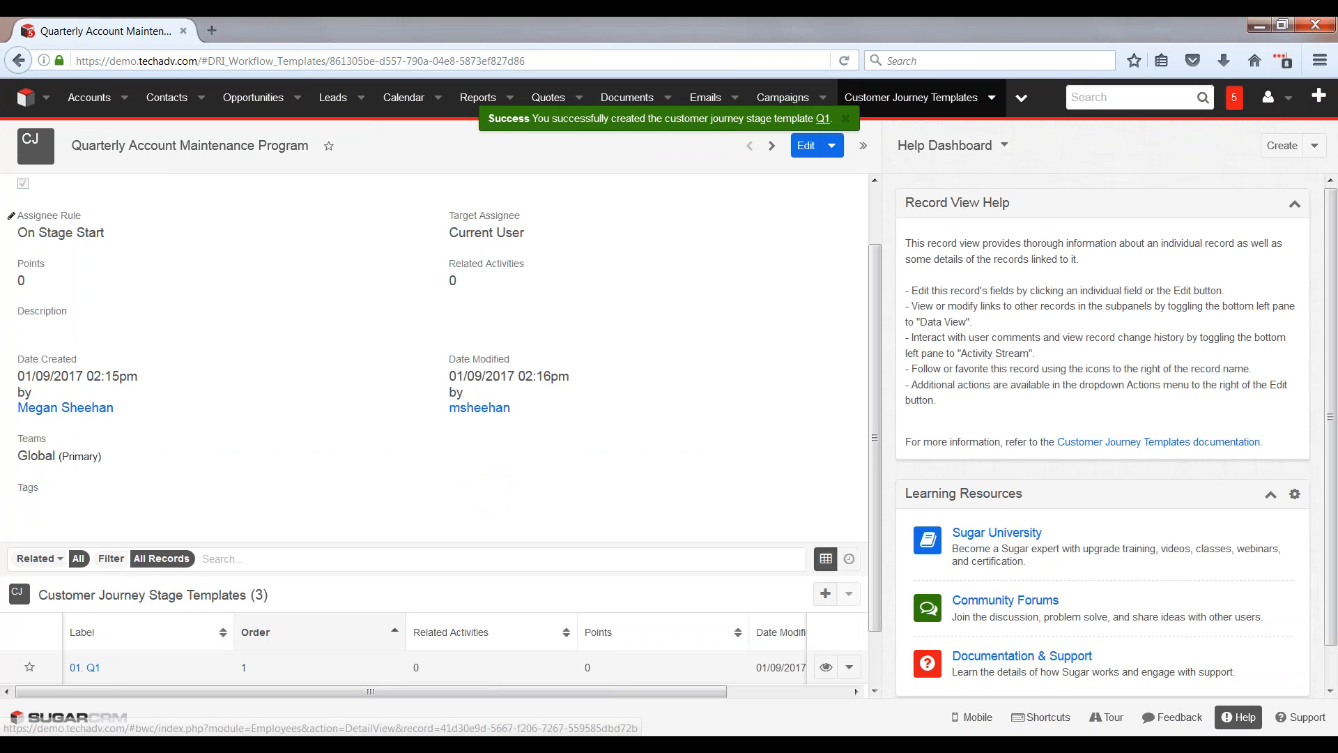
Step: Create and save a fourth stage template named "Q4", keeping its order at 4
left_click(825, 593)
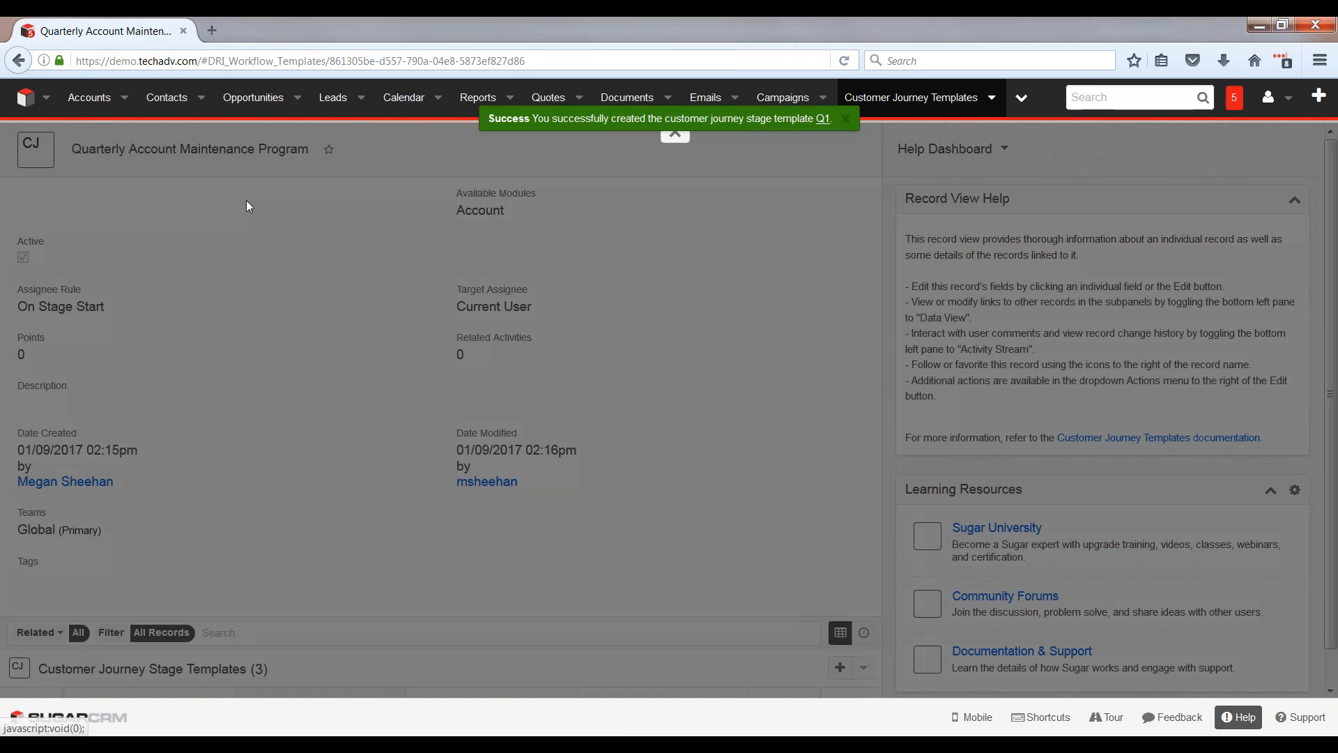
type("Q4")
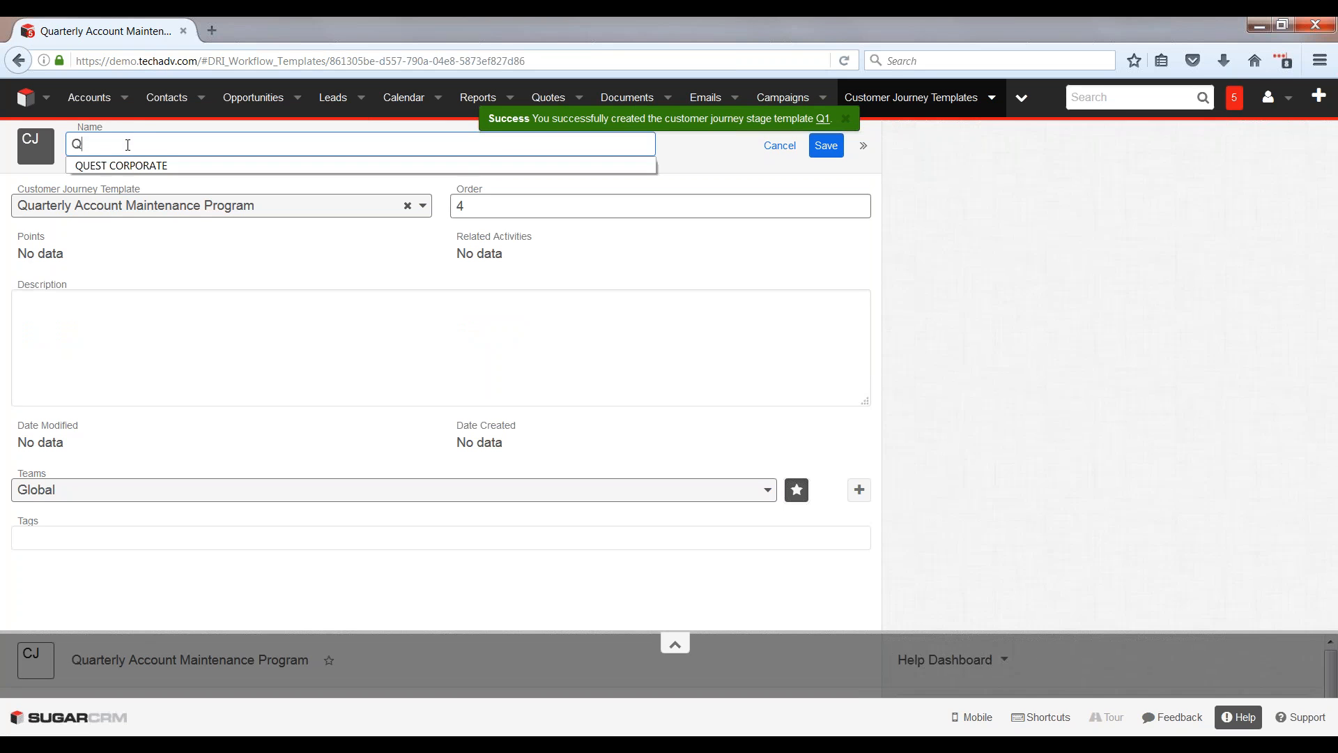
left_click(478, 211)
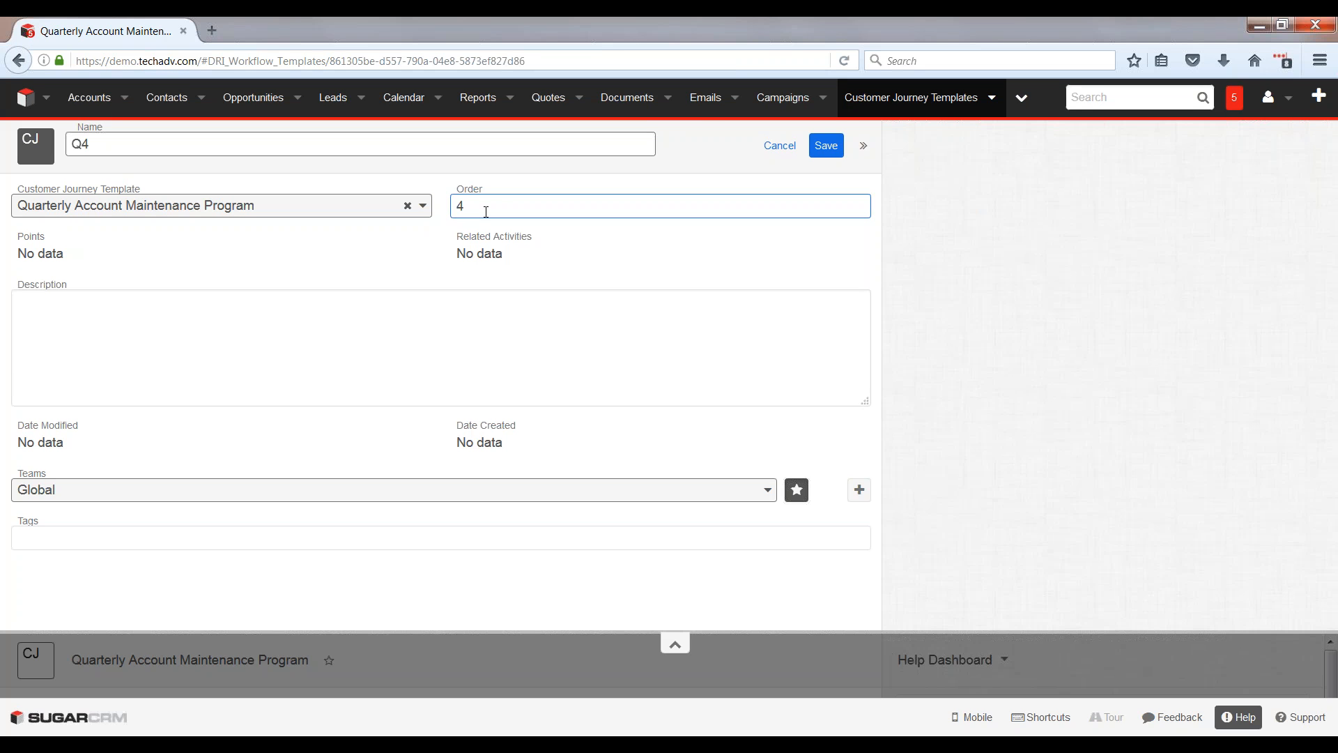
left_click(826, 145)
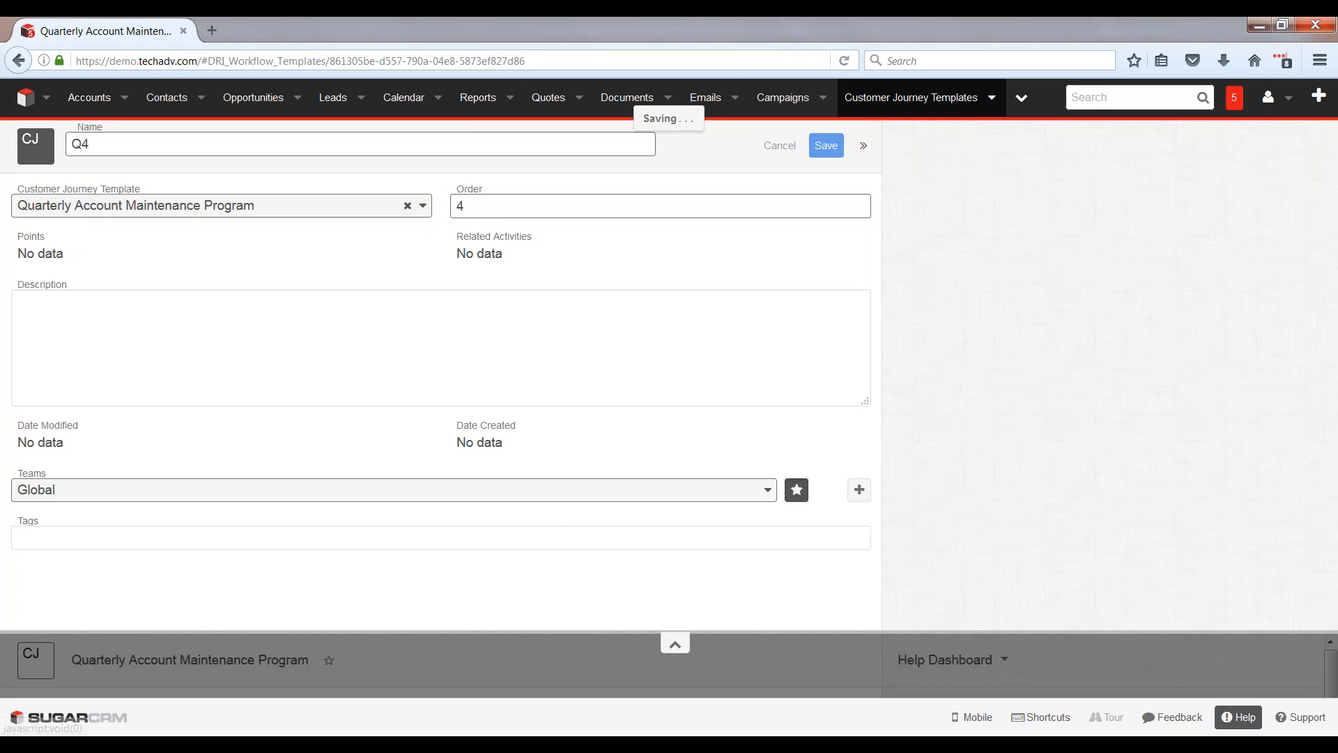
Step: Open the Q1 stage template and start a new activity template named "Post holiday check-in"
scroll(415, 537, "down", 2)
scroll(380, 552, "down", 2)
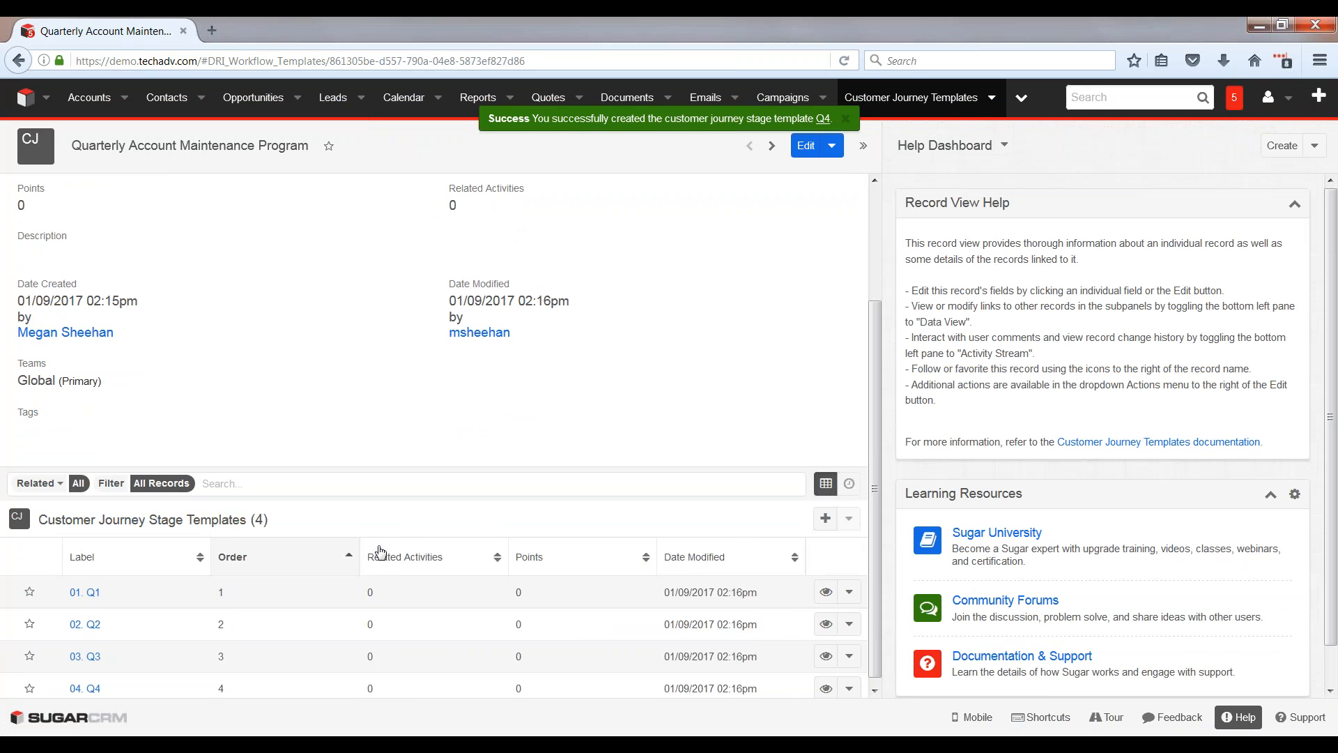
scroll(380, 552, "down", 1)
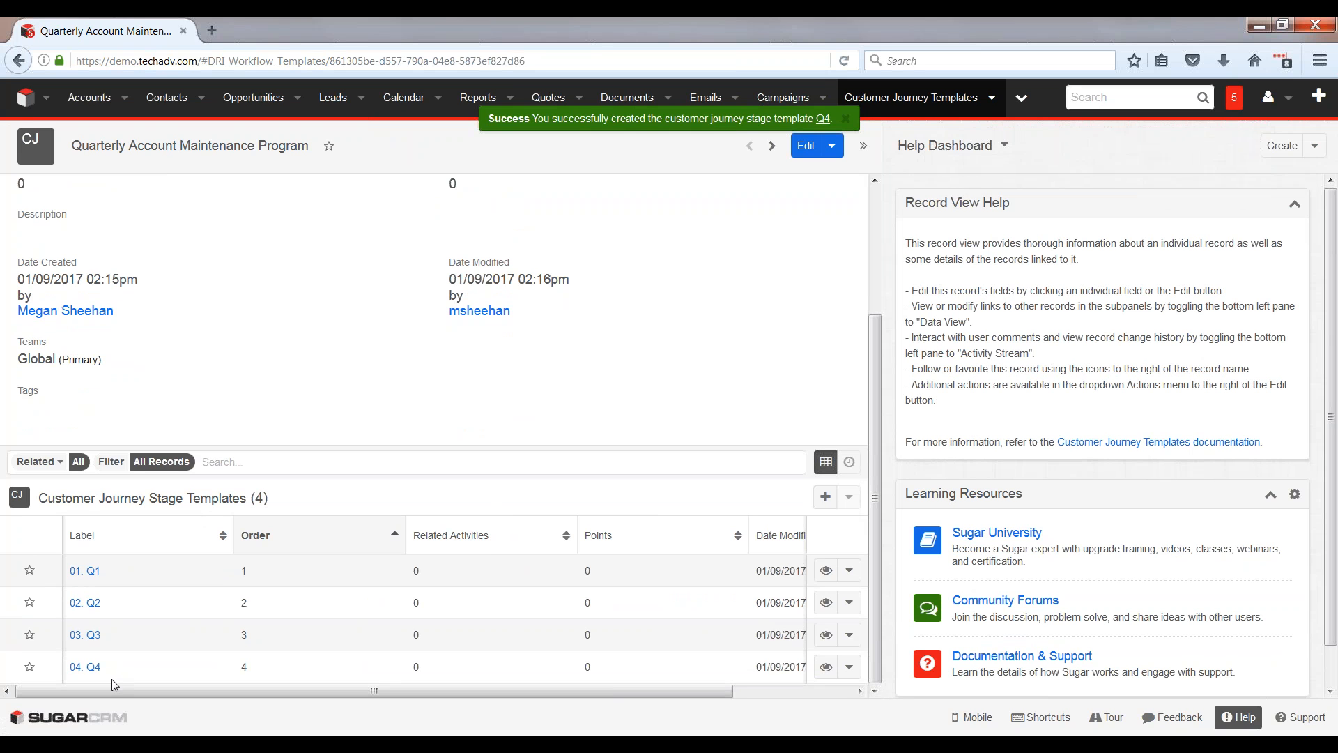
left_click(92, 572)
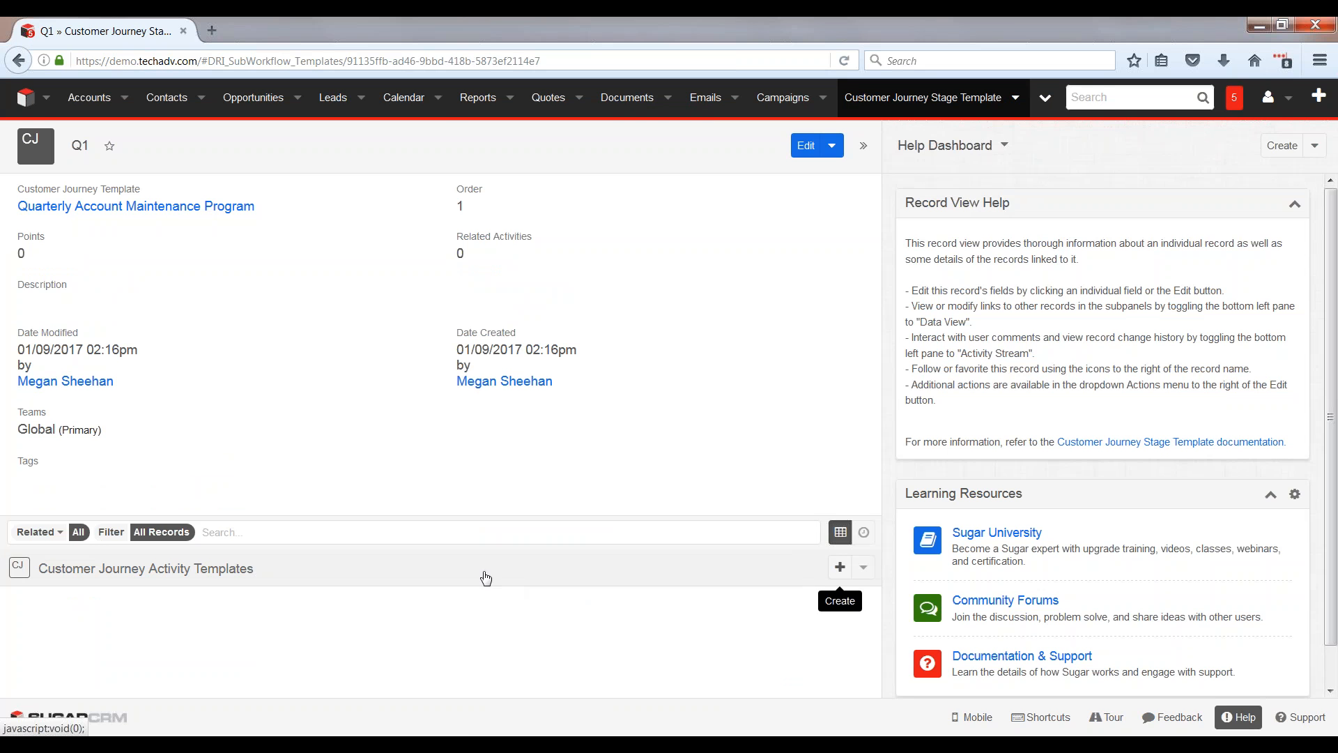
left_click(840, 567)
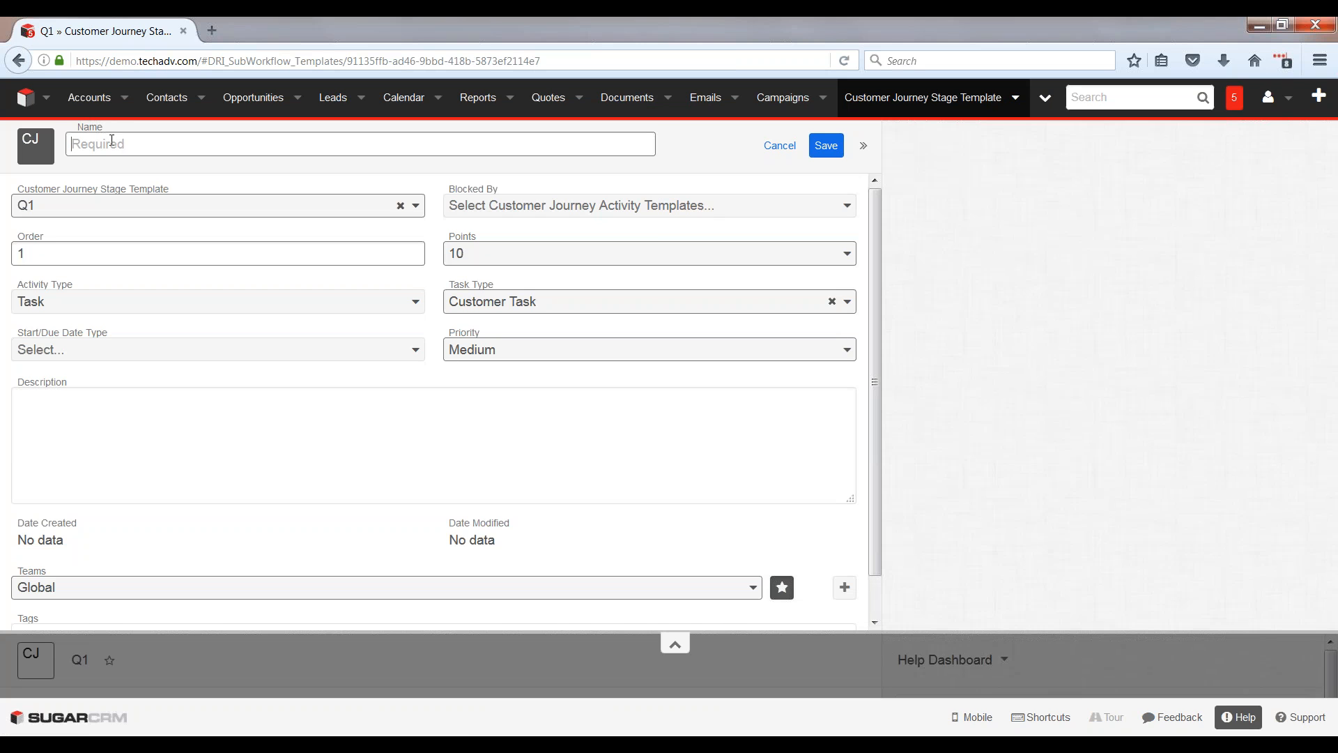
type("Pos")
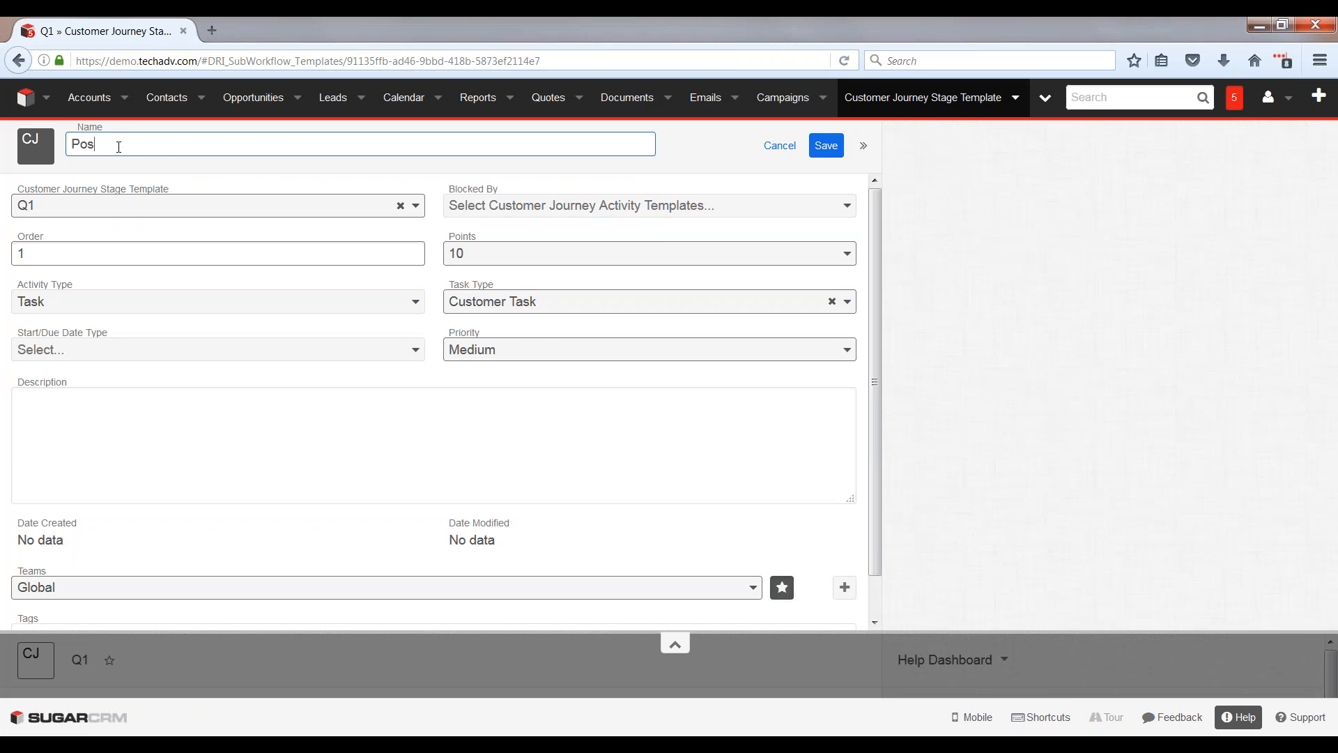
type("t holiday check-in")
Step: Set the activity type to Call, with a start/due date of 30 days using Days From Created
left_click(114, 310)
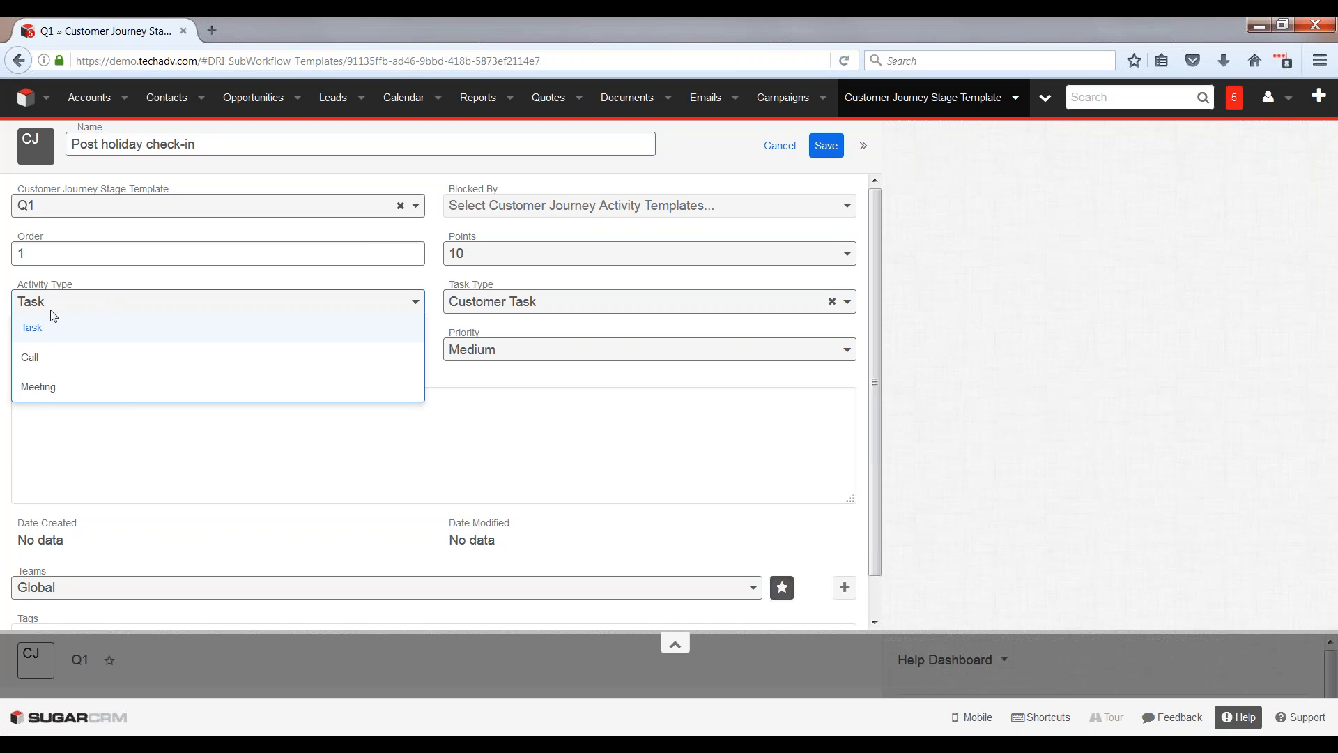
left_click(55, 363)
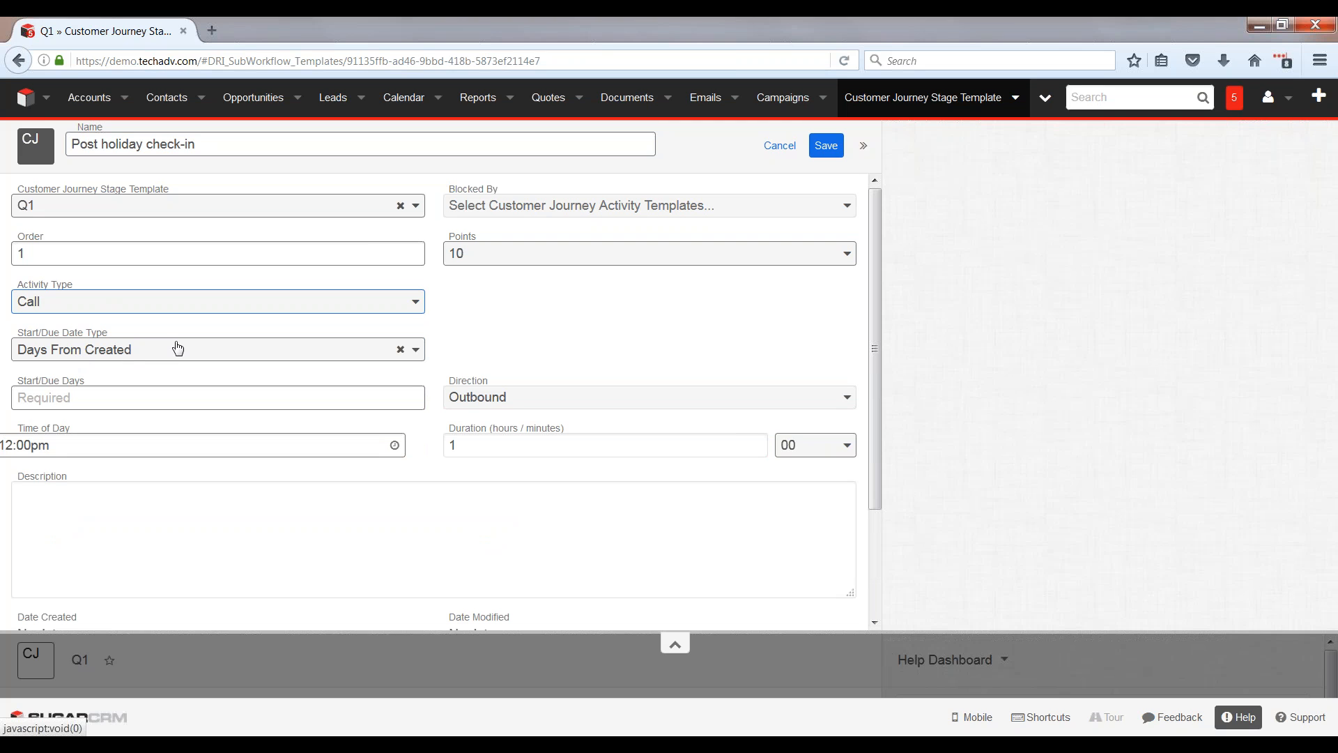
left_click(95, 358)
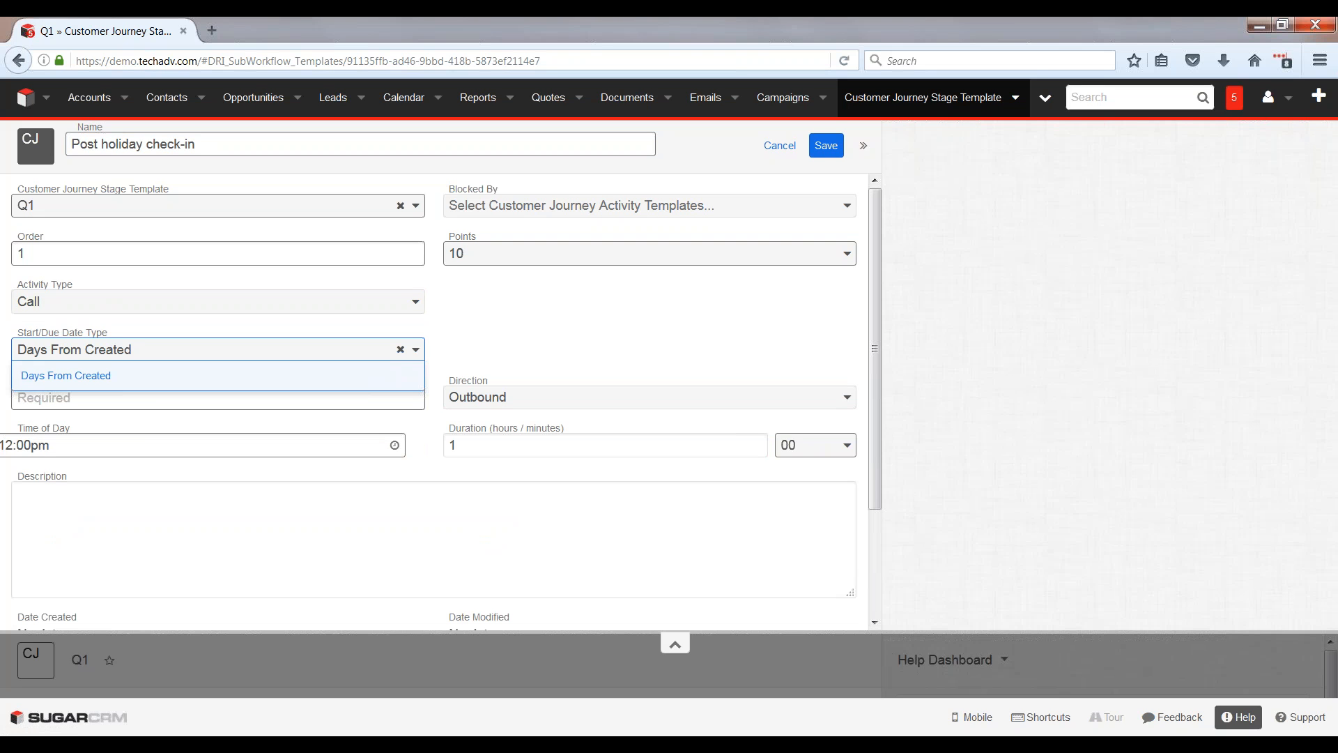
left_click(144, 362)
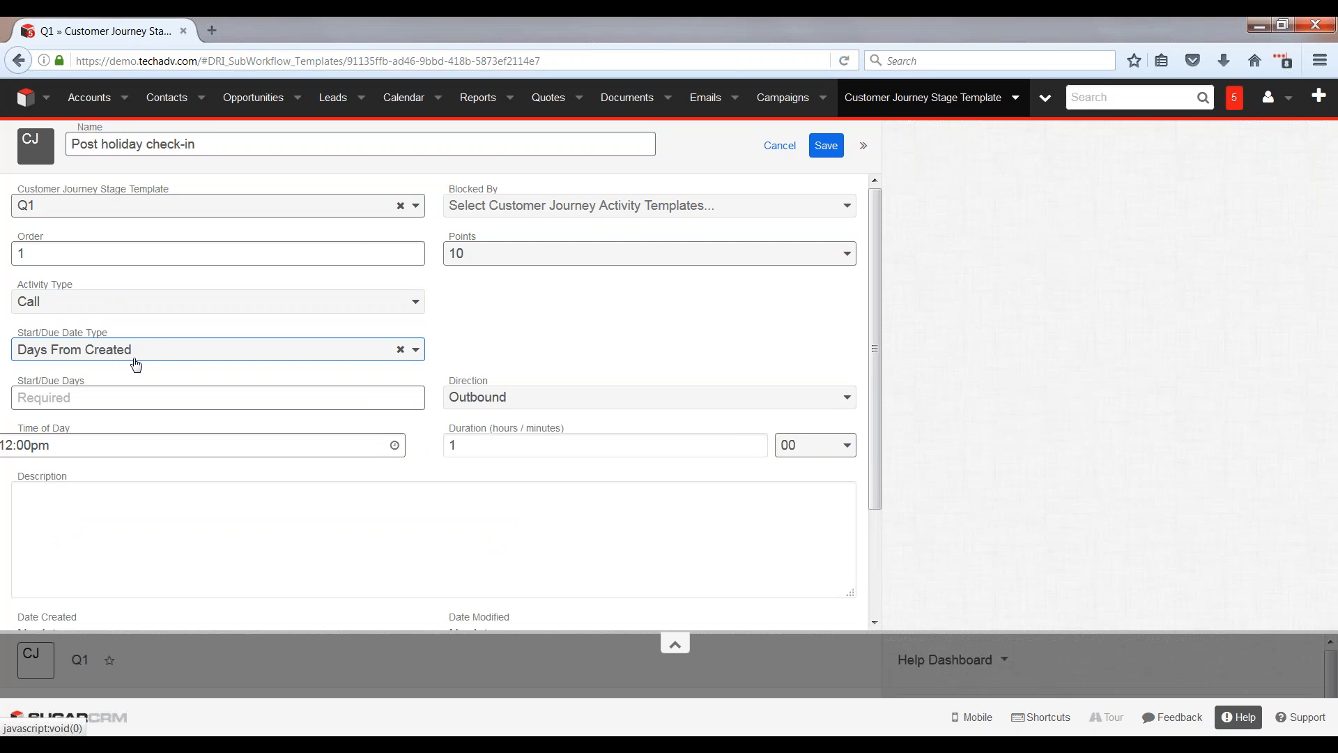
left_click(87, 405)
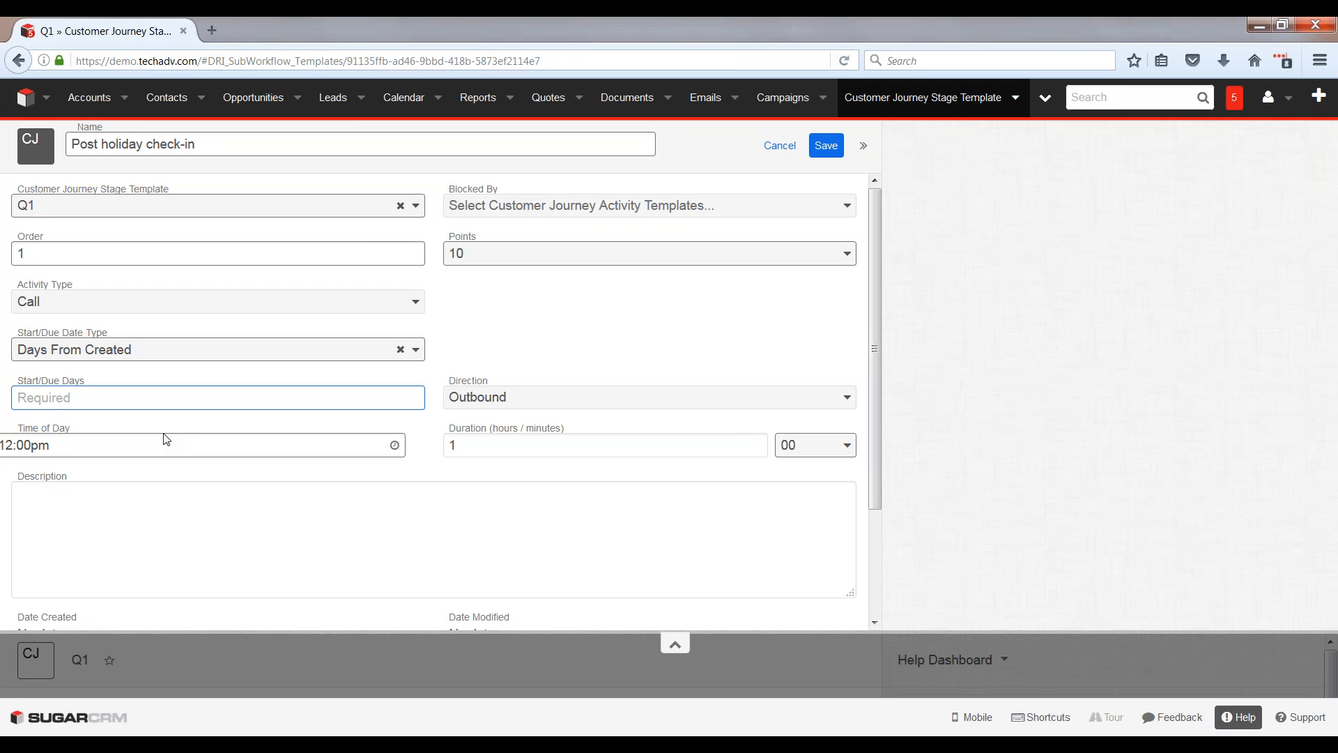
type("30")
Step: Select Outbound as the direction of the post-holiday call
left_click(504, 400)
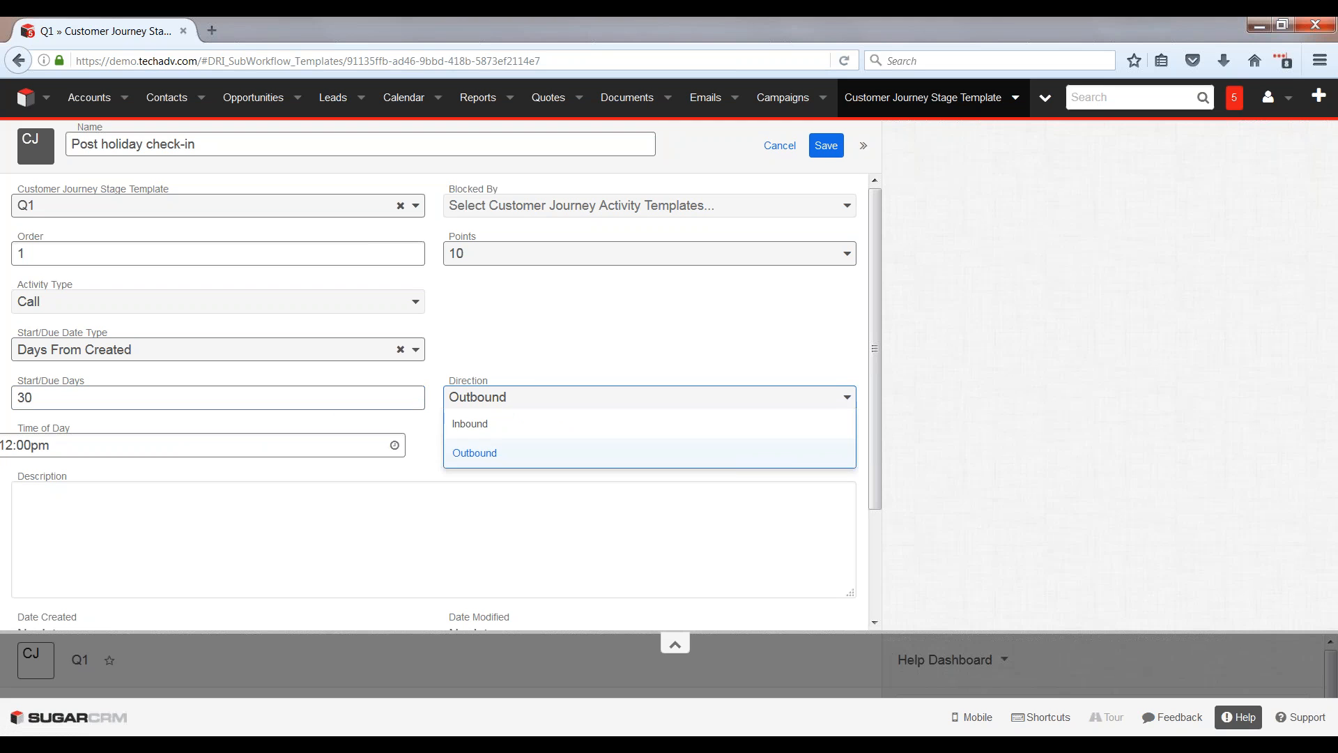
left_click(475, 452)
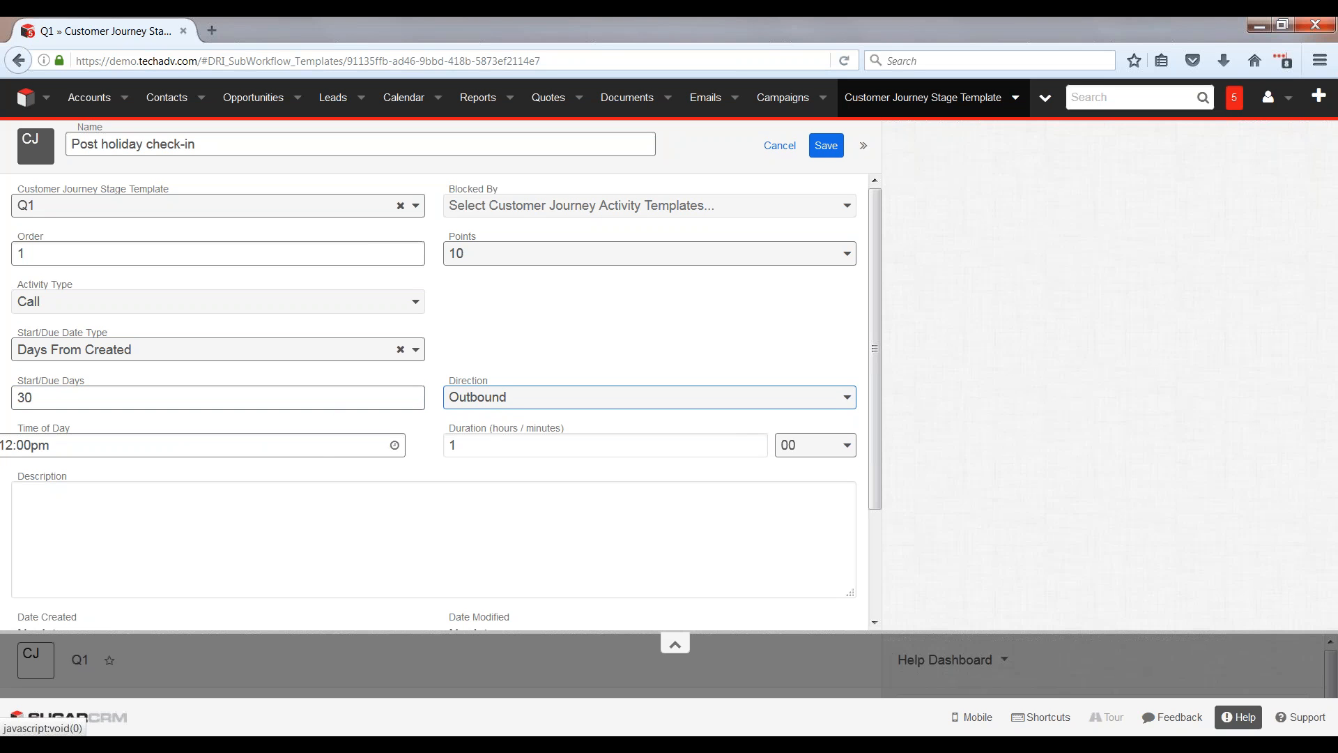
left_click(508, 406)
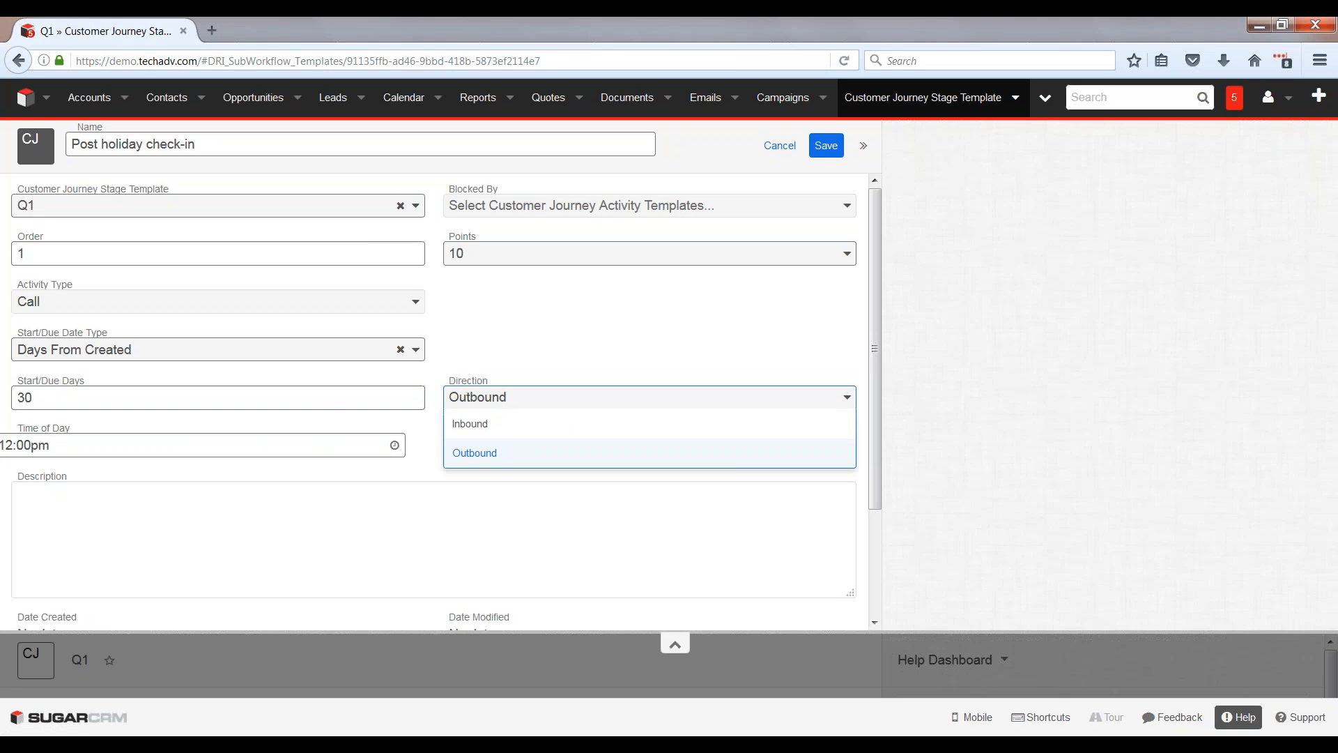
left_click(493, 454)
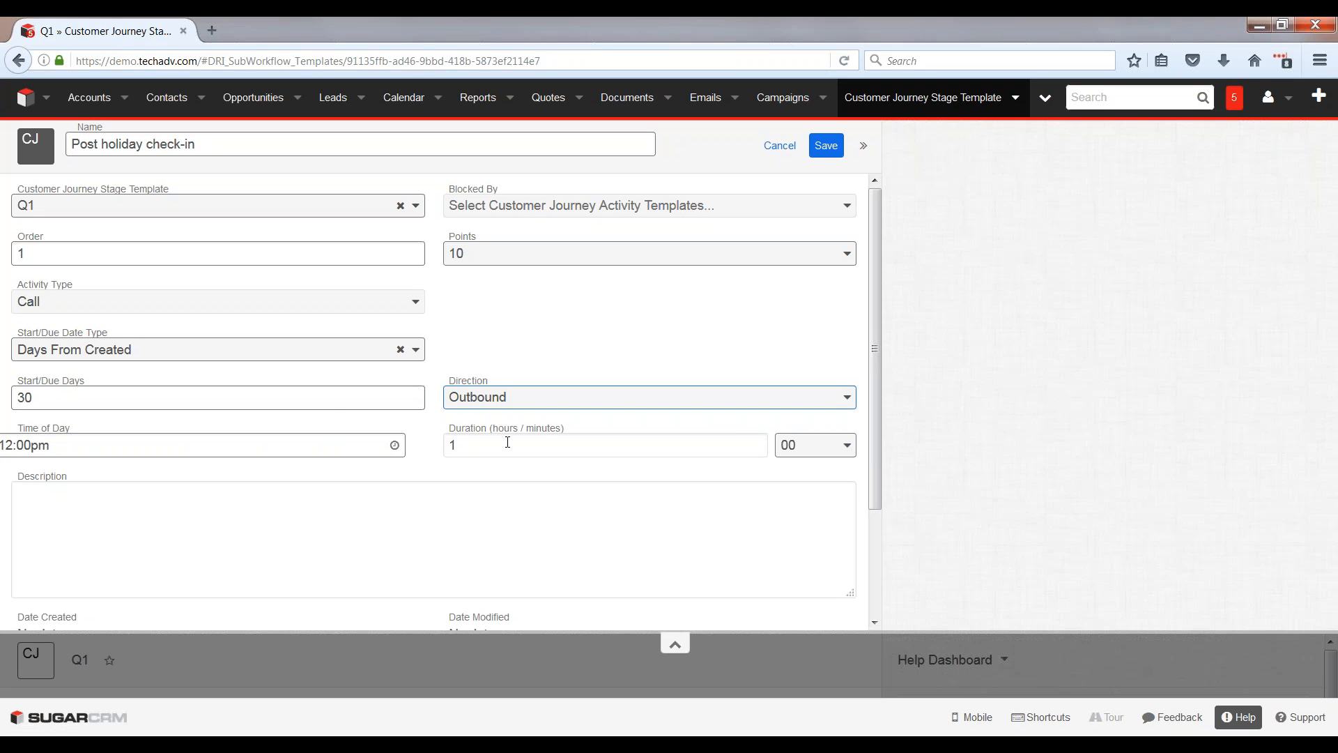
Step: Set the call's duration to 0 hours 15 minutes and save the activity template
left_click_drag(460, 449, 430, 451)
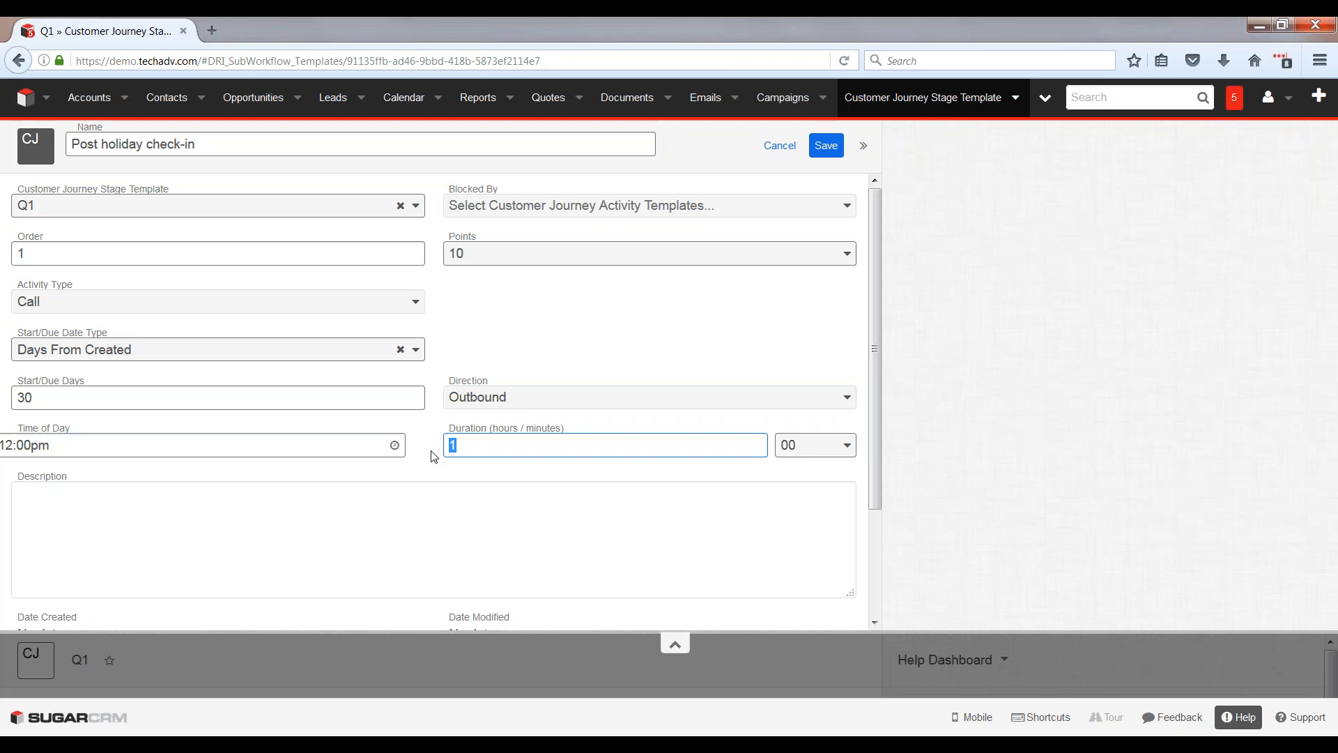
type("0")
left_click(814, 445)
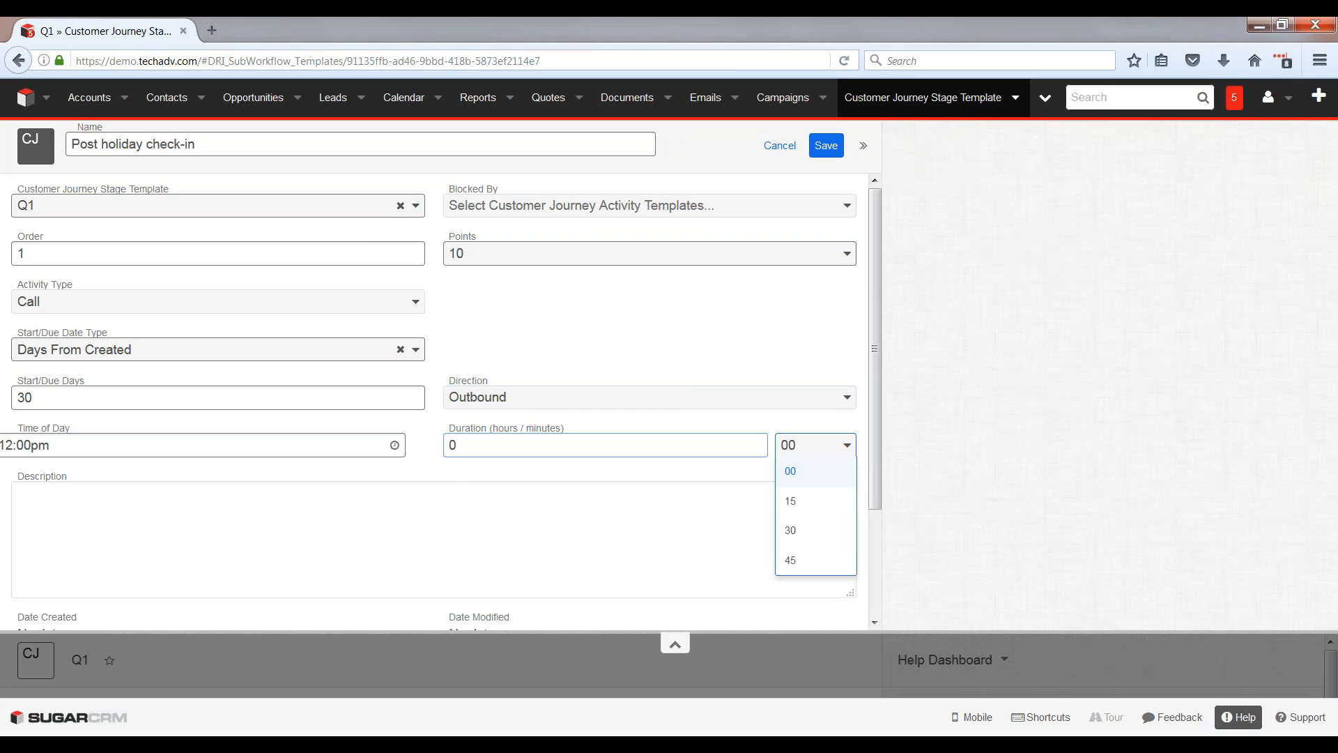
left_click(794, 502)
left_click(293, 565)
scroll(293, 564, "down", 2)
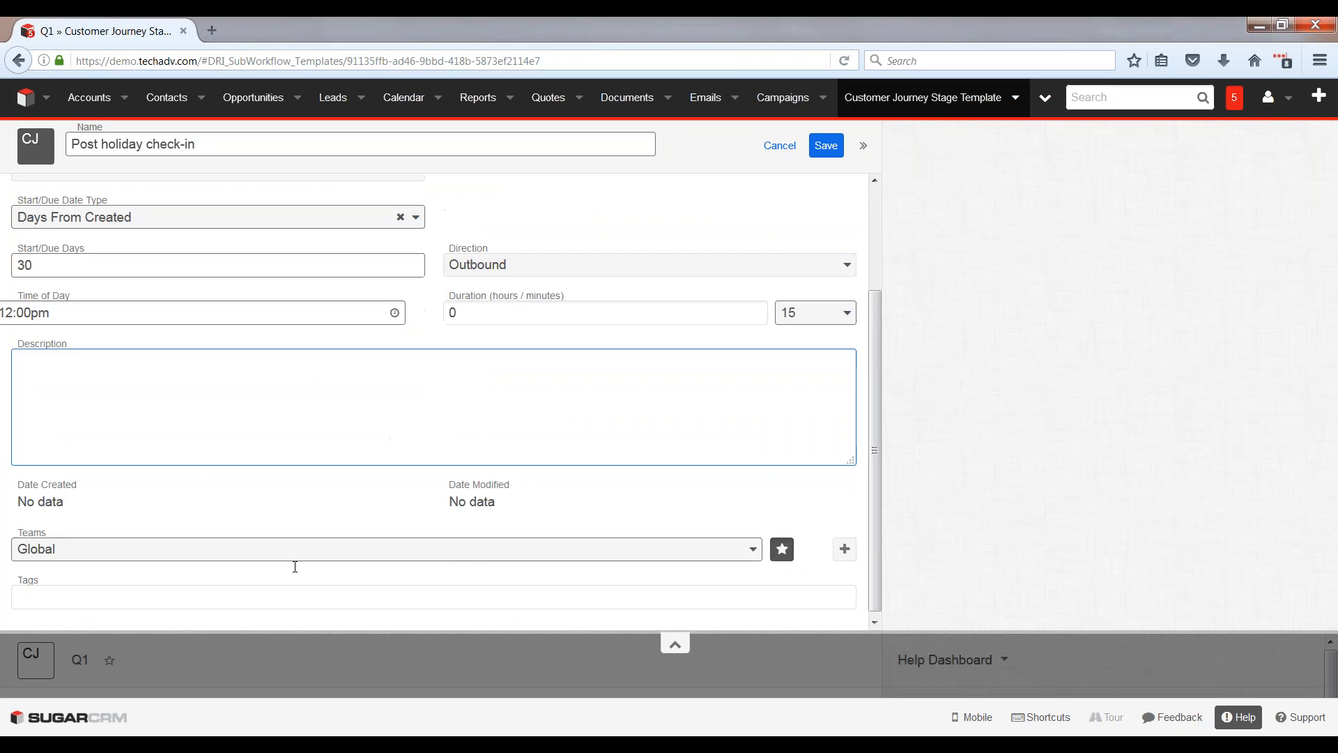
scroll(243, 502, "up", 2)
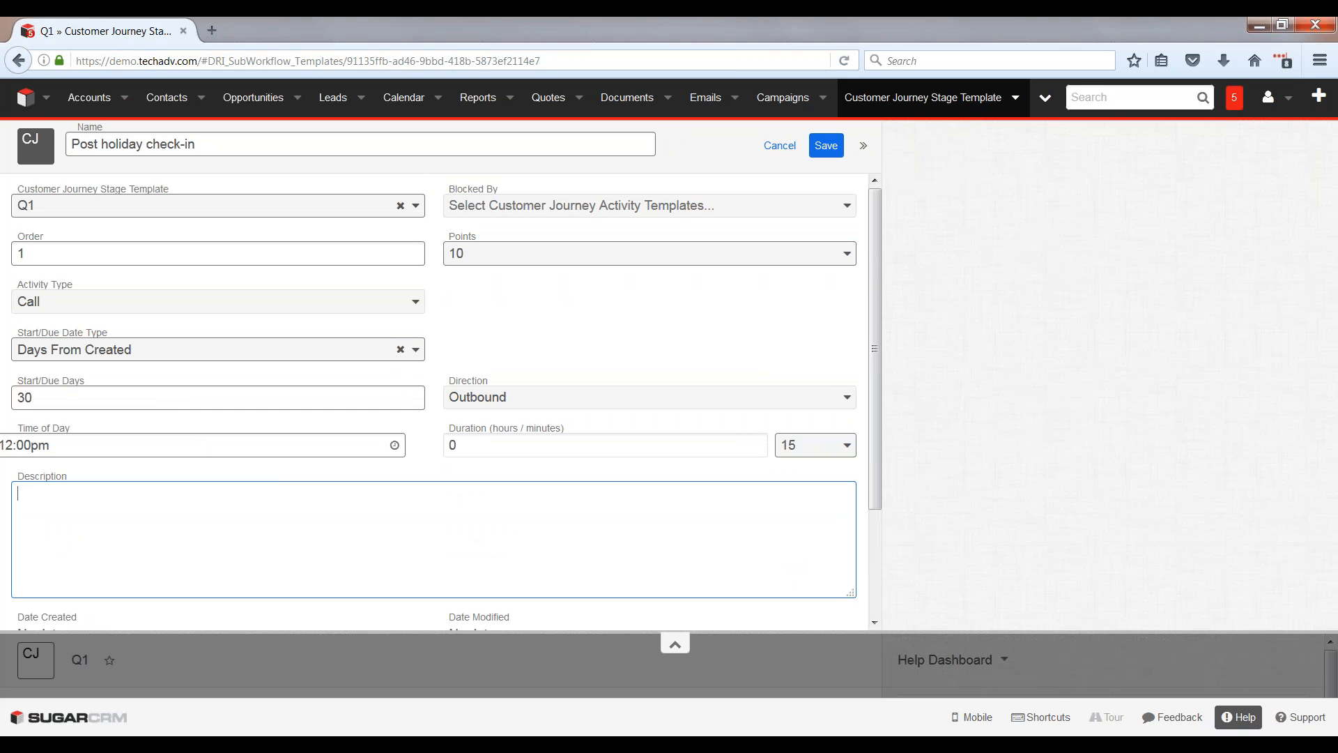
left_click(826, 145)
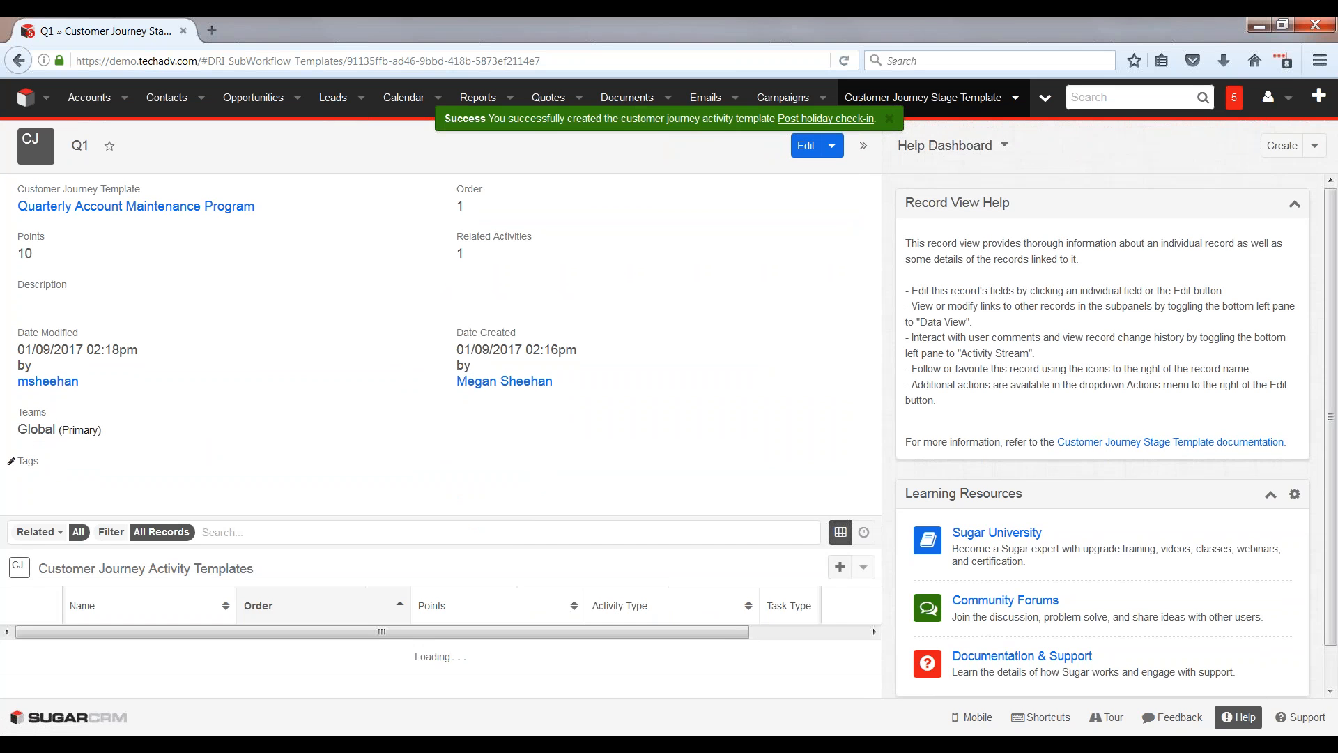
Step: Start a second Q1 activity template named "Spring Sales Event Reminder" with the task type Internal Task
left_click(841, 573)
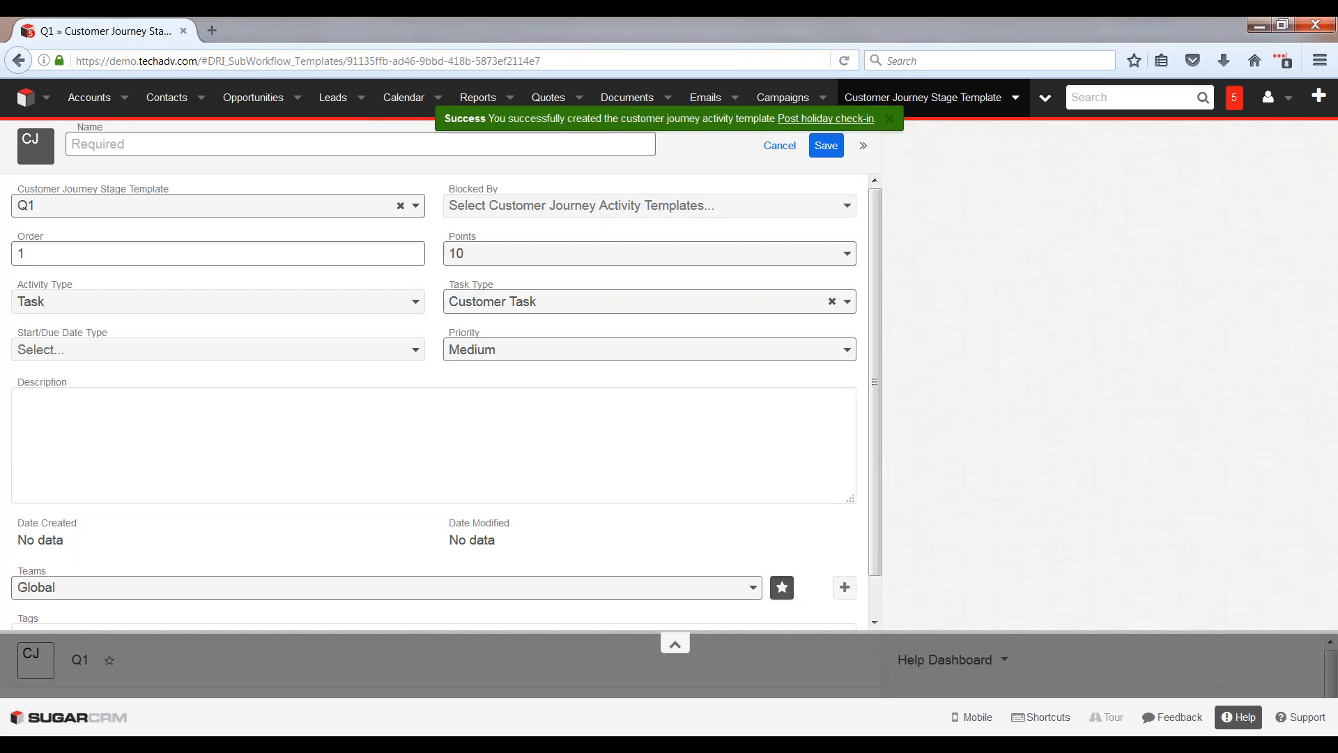
left_click(170, 140)
type("Sp")
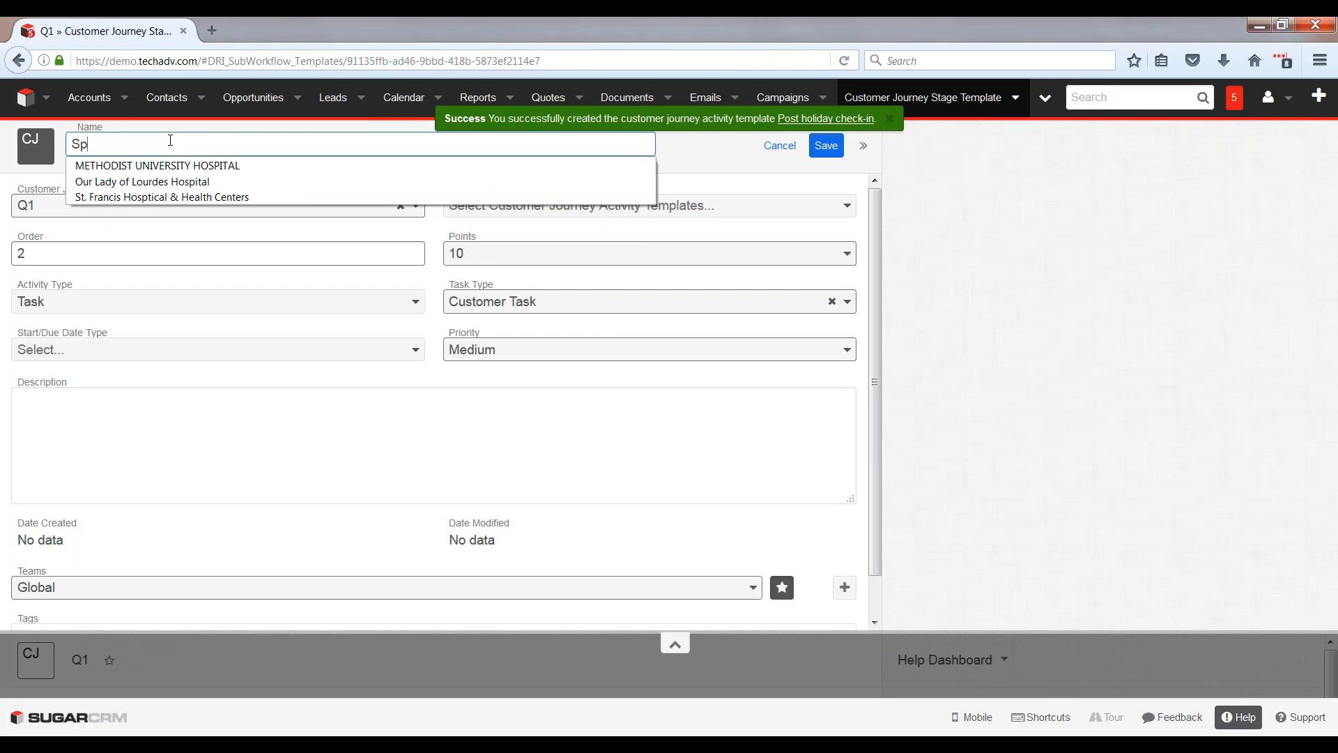
type("ring Sales Eve")
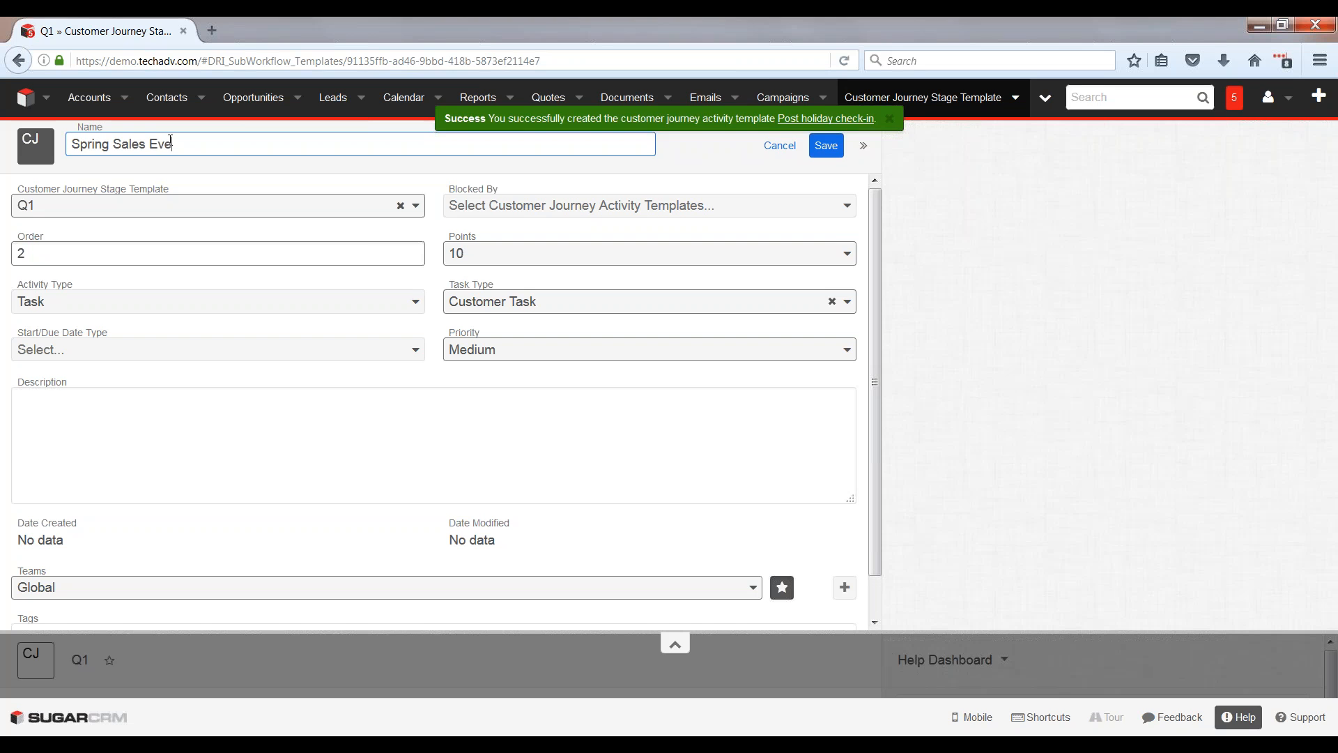
type("nt Reminder")
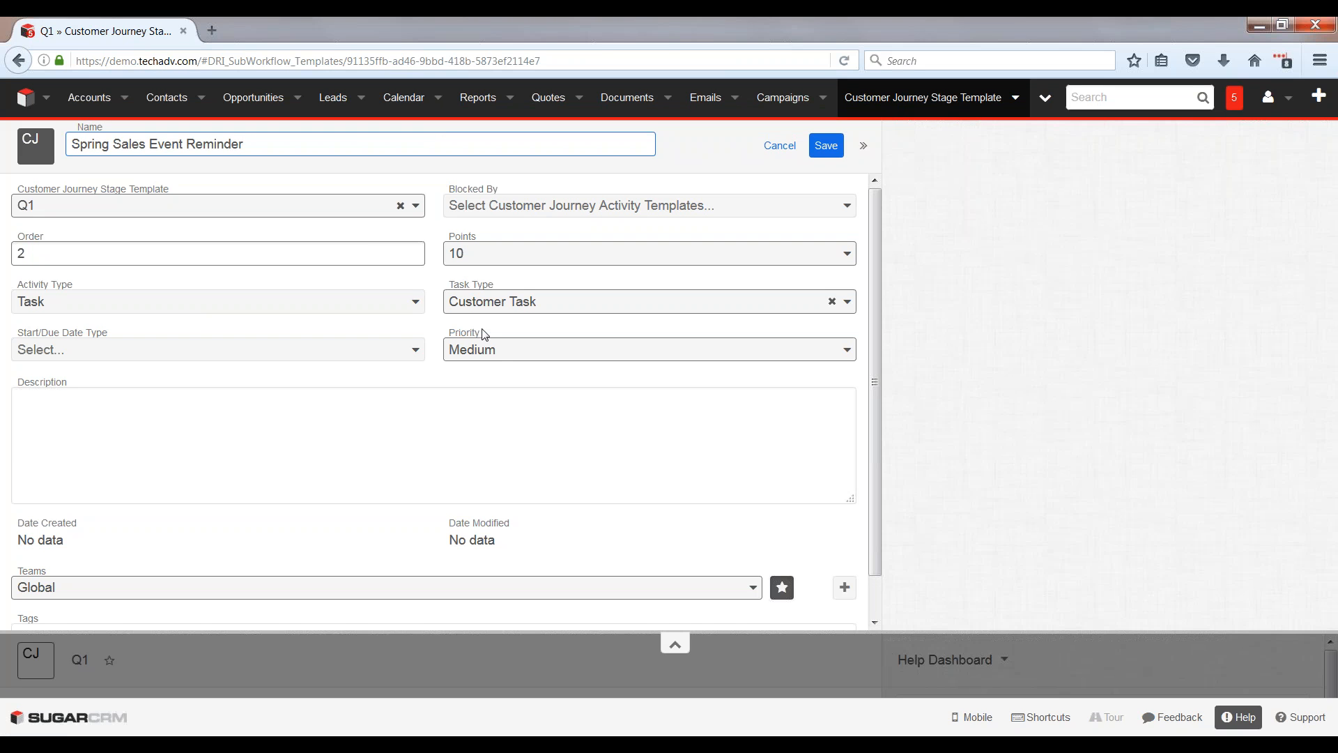
left_click(500, 305)
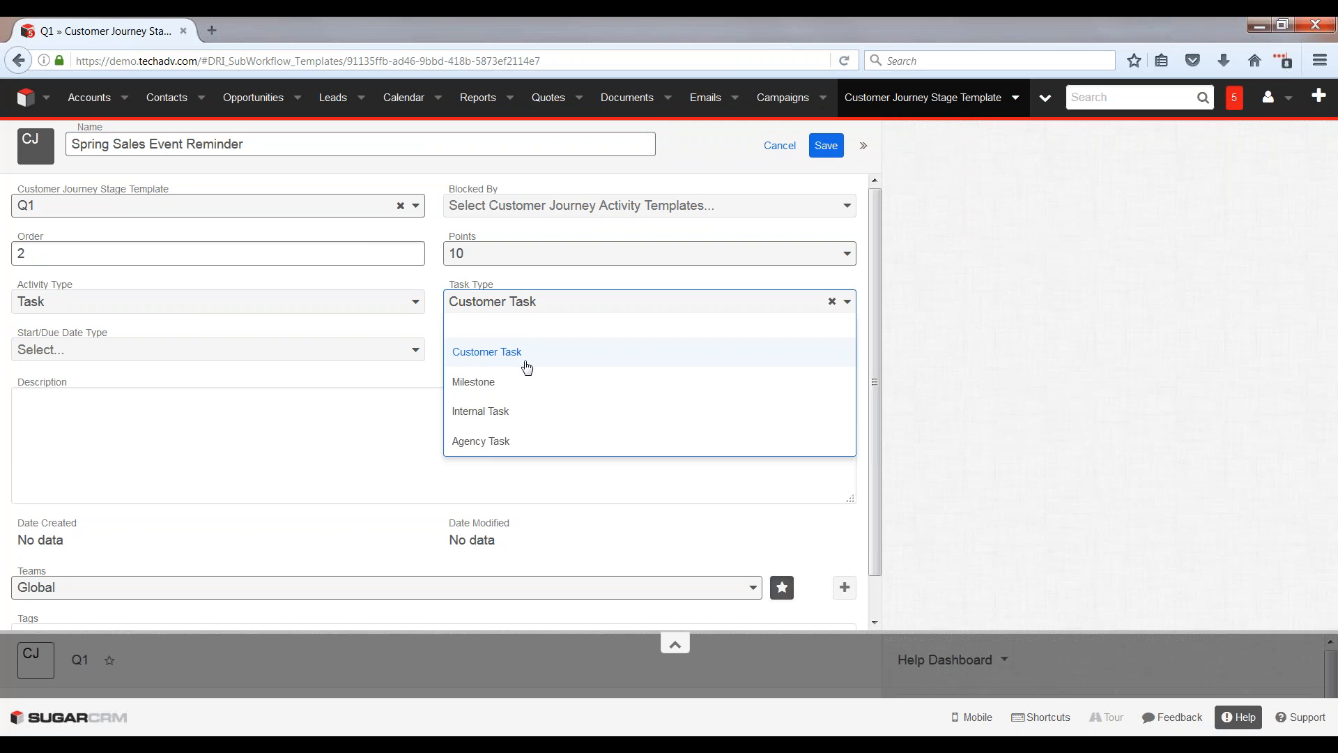
left_click(499, 419)
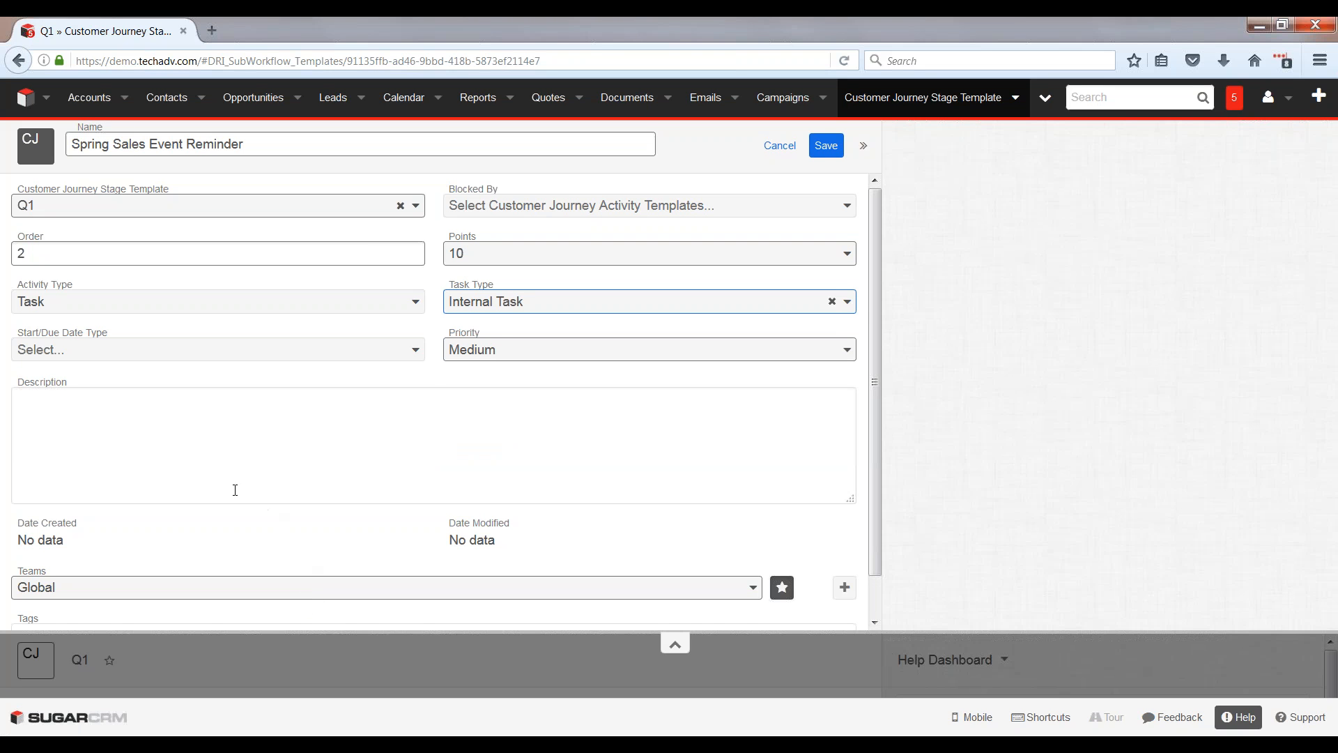
Step: Make the reminder due 30 days using Days From Previous Activity Completed, and save it
left_click(233, 361)
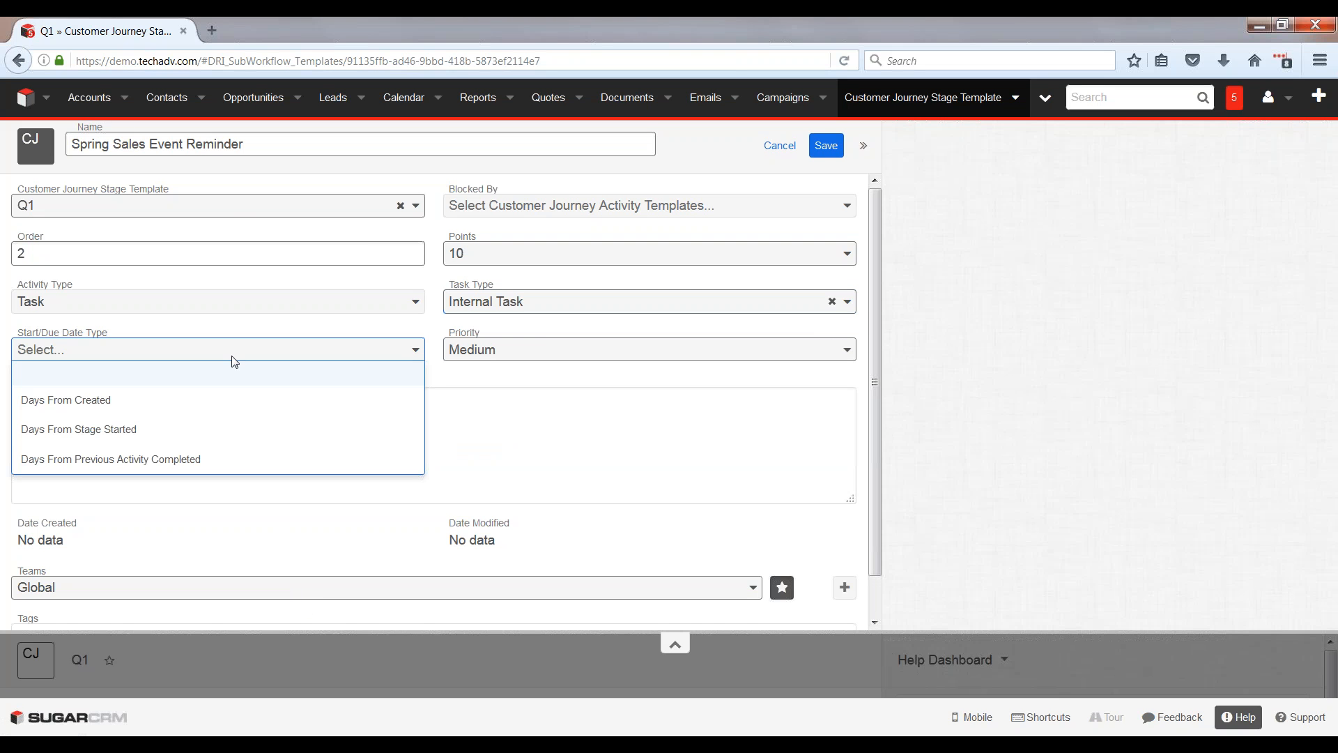
left_click(143, 459)
left_click(67, 404)
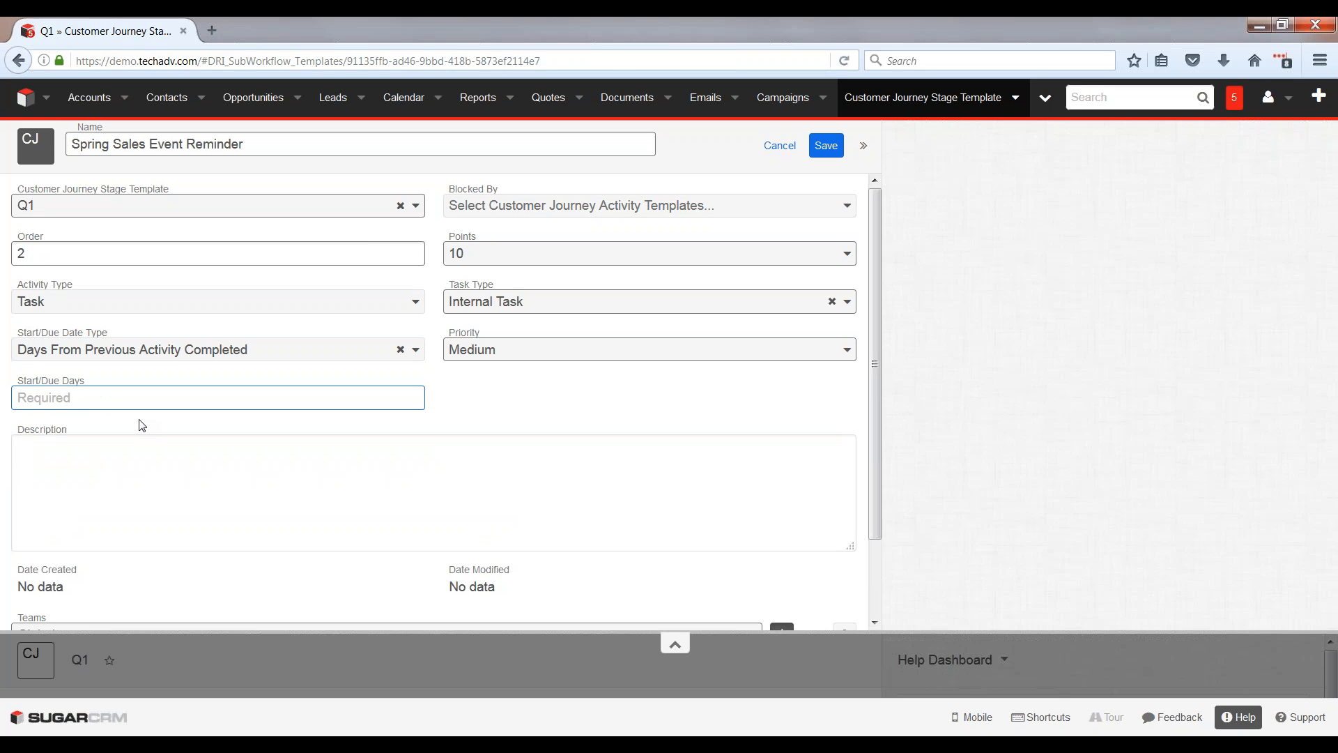
type("30")
left_click(828, 148)
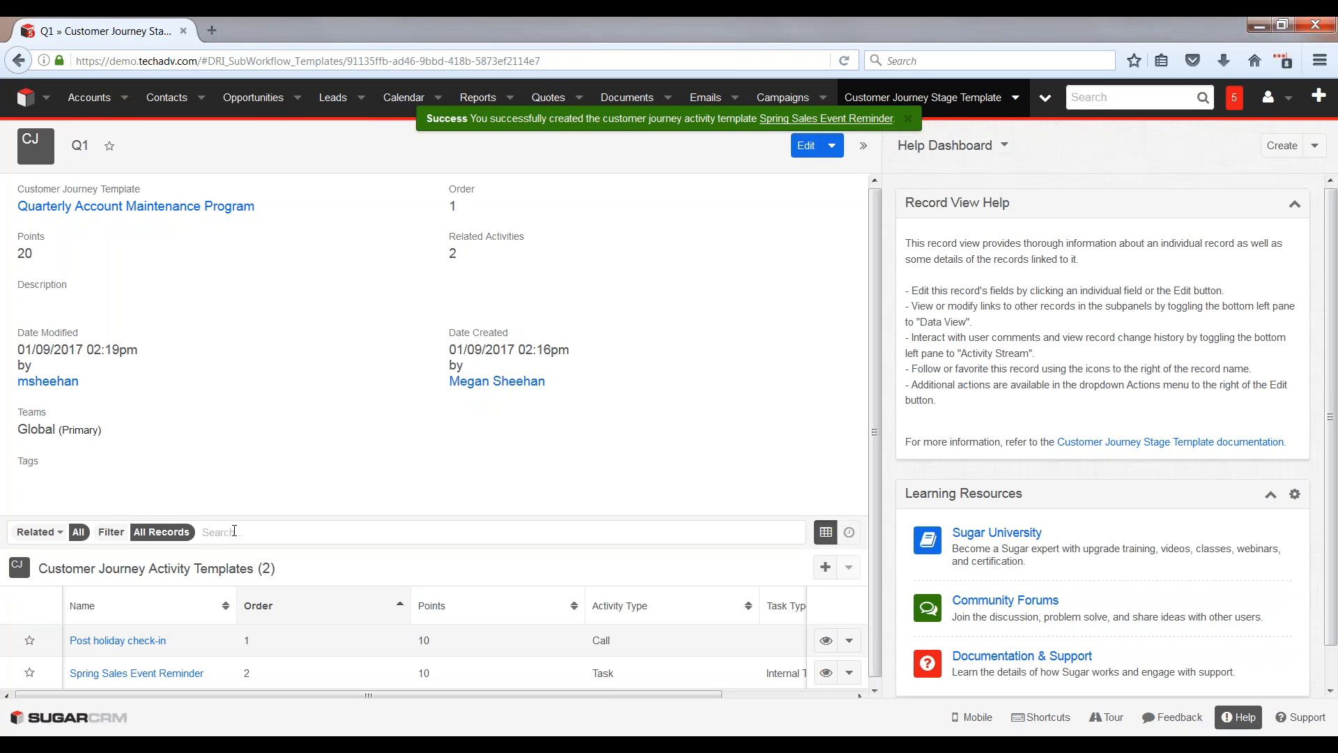
Step: Return to the Quarterly Account Maintenance Program, open its Q2 stage and start an activity template named "Invite to summer event"
left_click(162, 208)
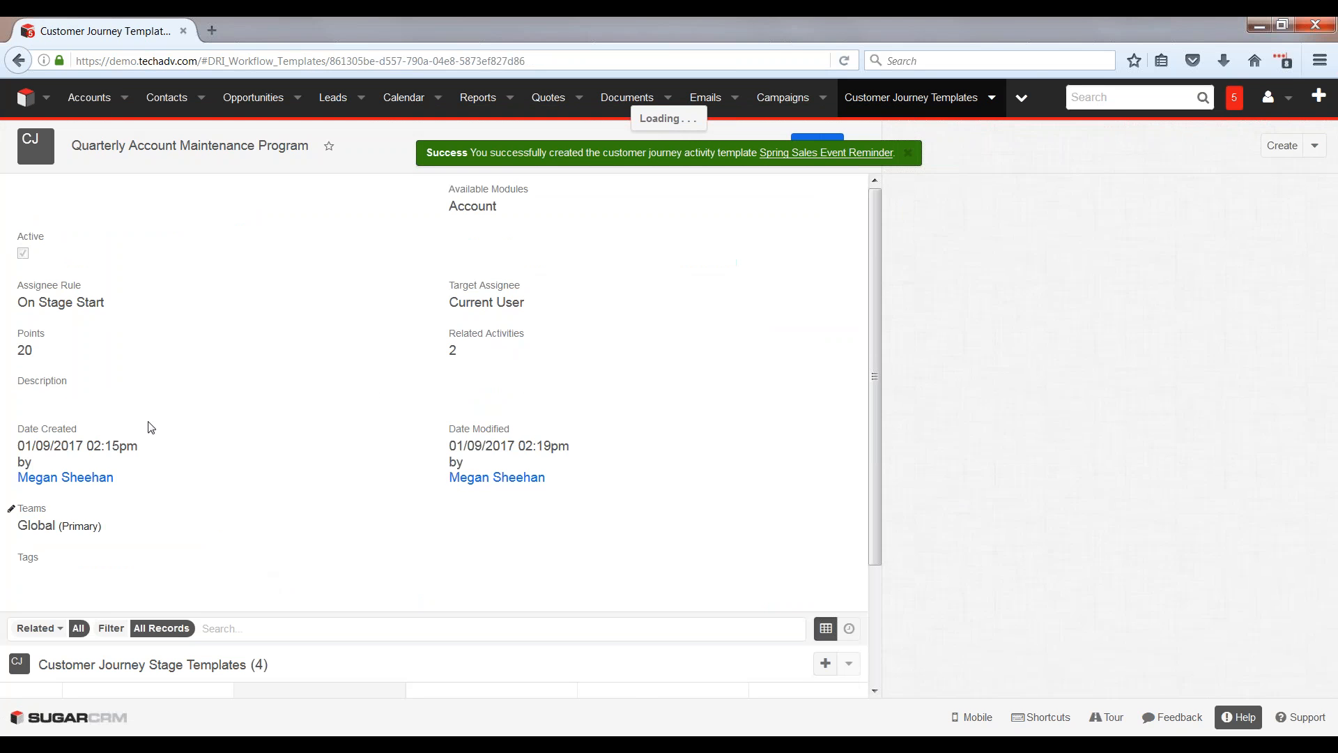
scroll(432, 418, "down", 1)
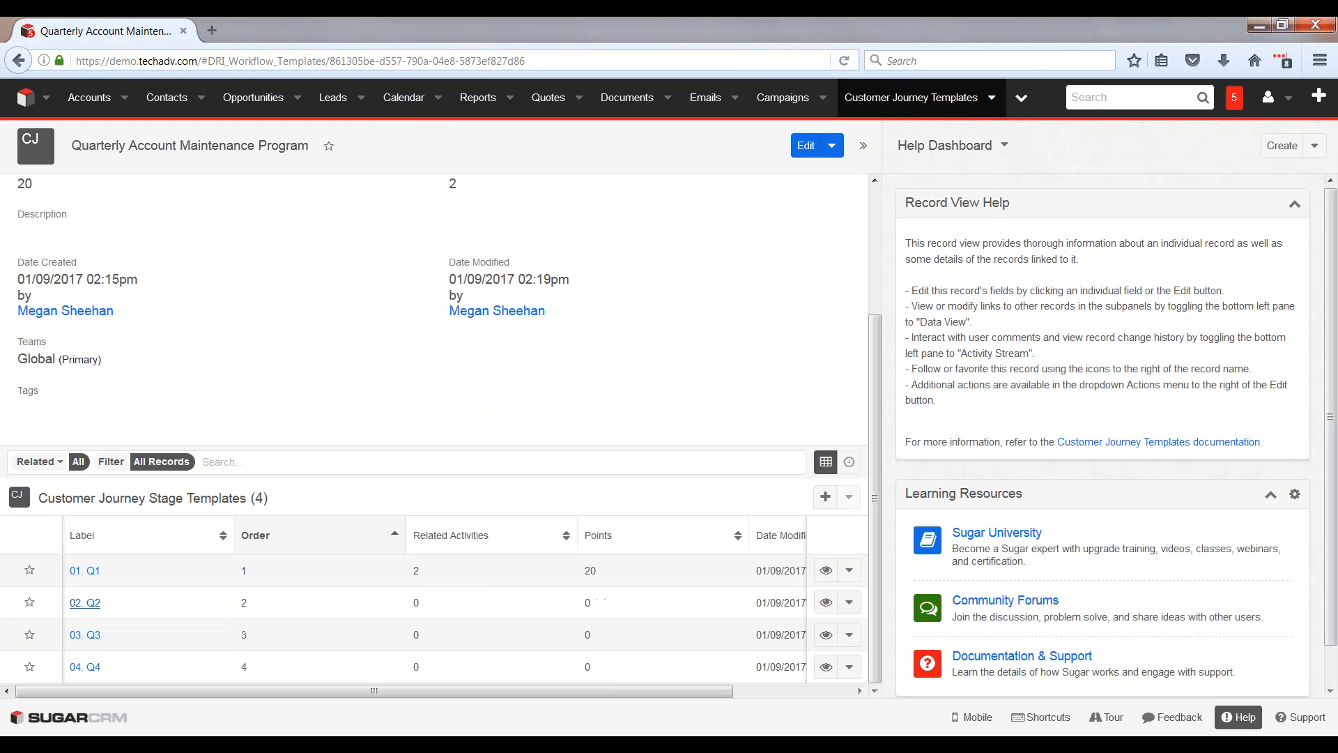
left_click(90, 600)
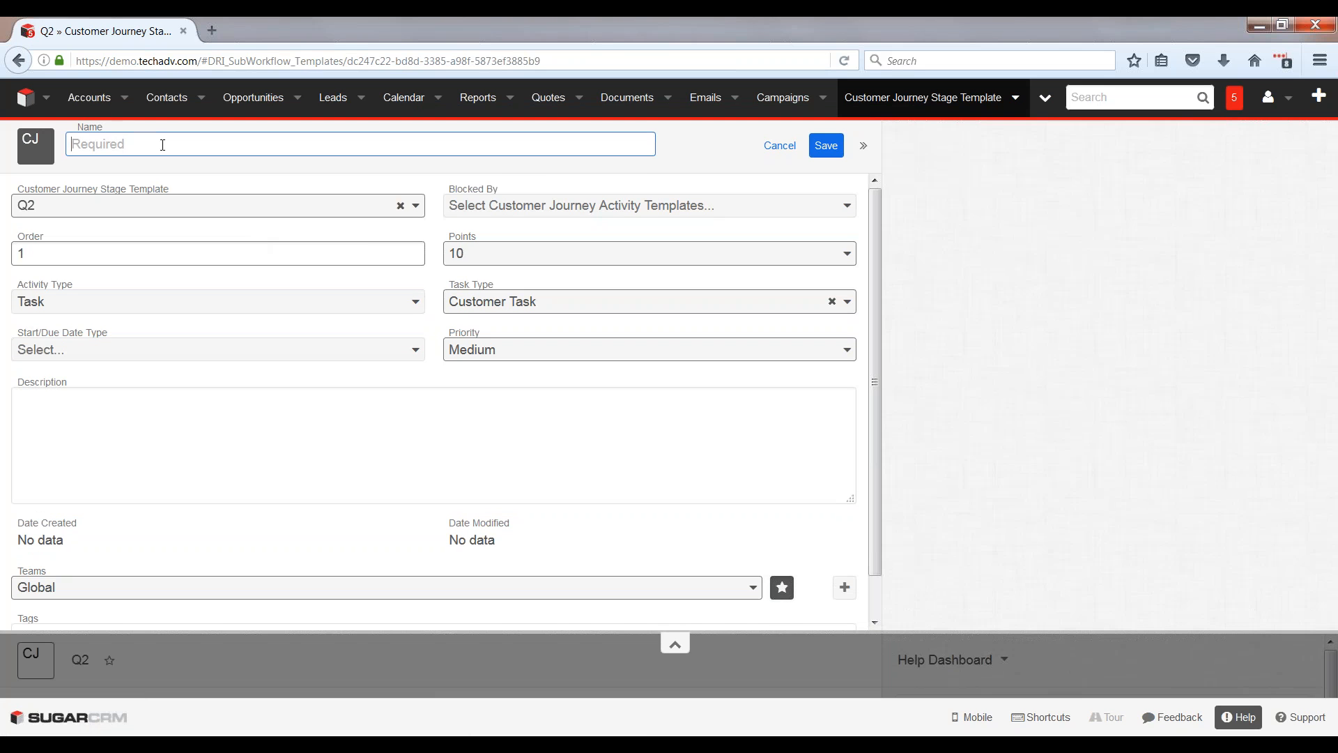
type("Invite to summer event")
Step: Make the summer event invitation due 15 days using Days From Stage Started, and save it
left_click(98, 349)
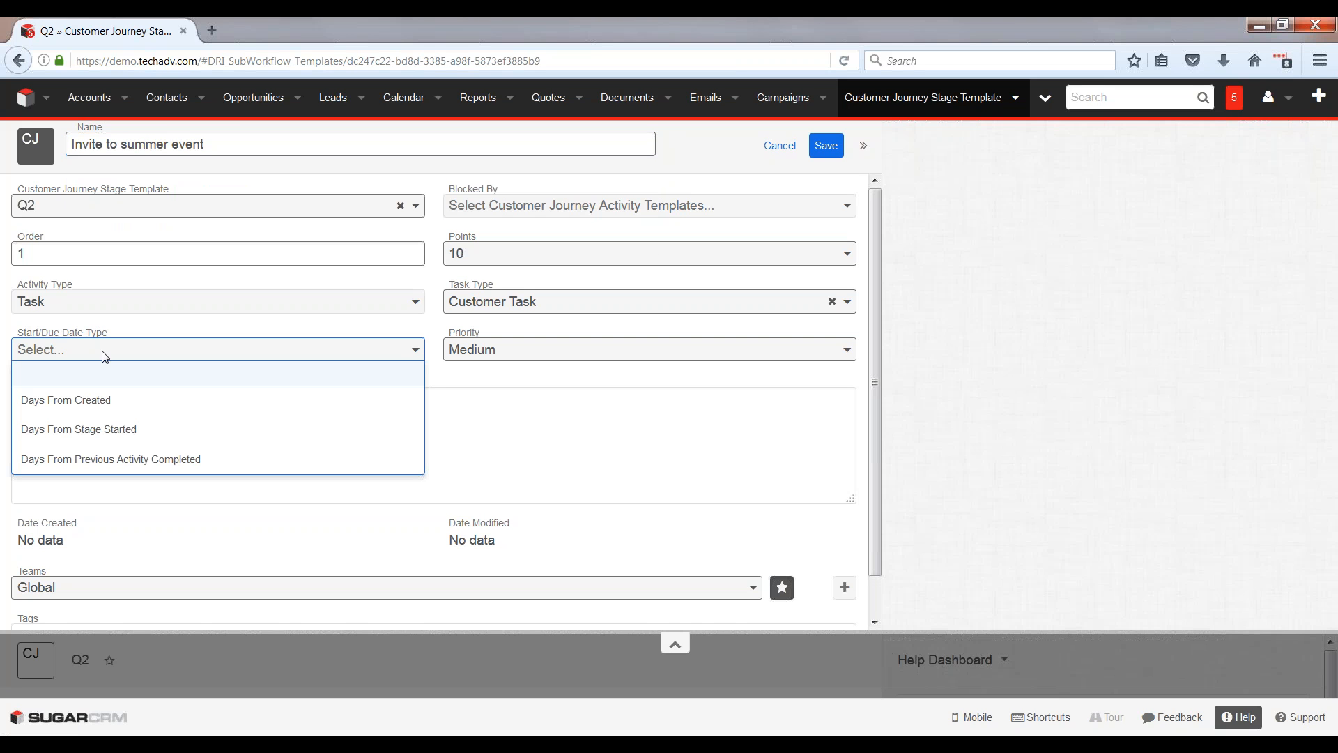
left_click(112, 431)
left_click(95, 407)
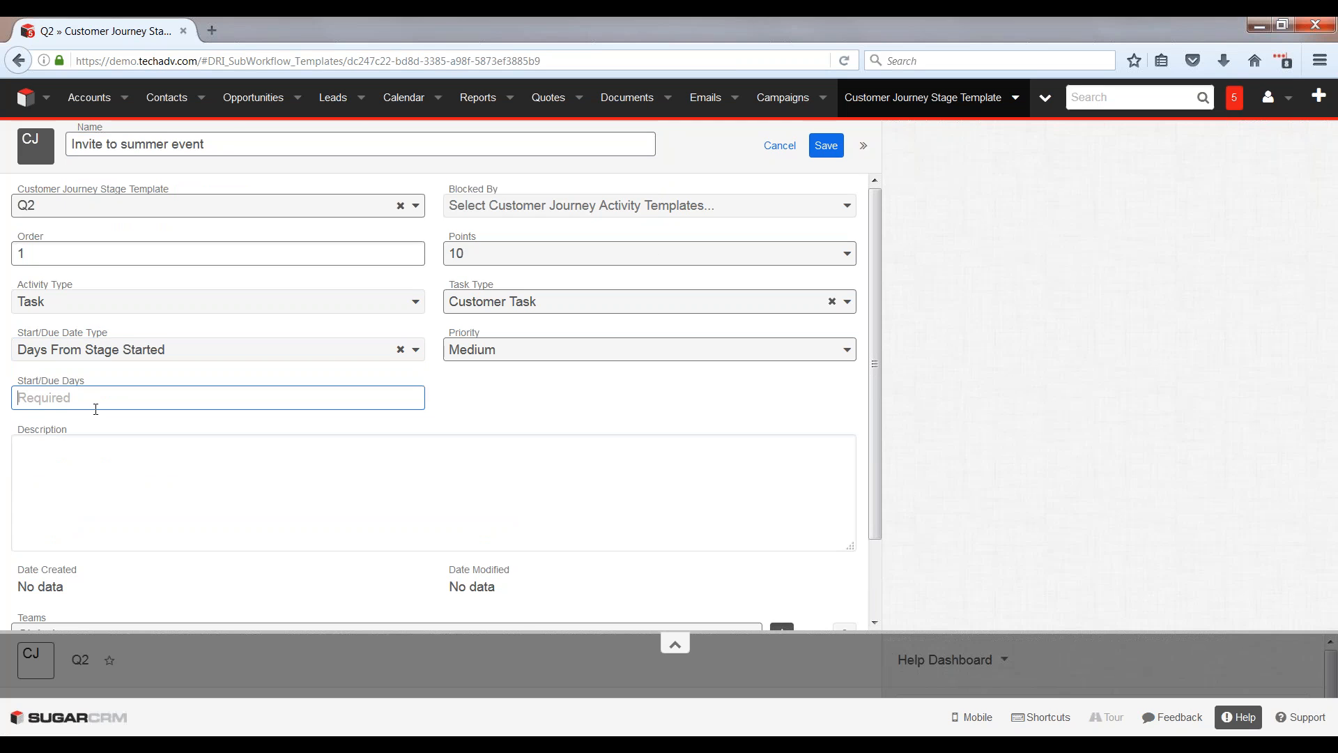
type("15")
left_click(825, 146)
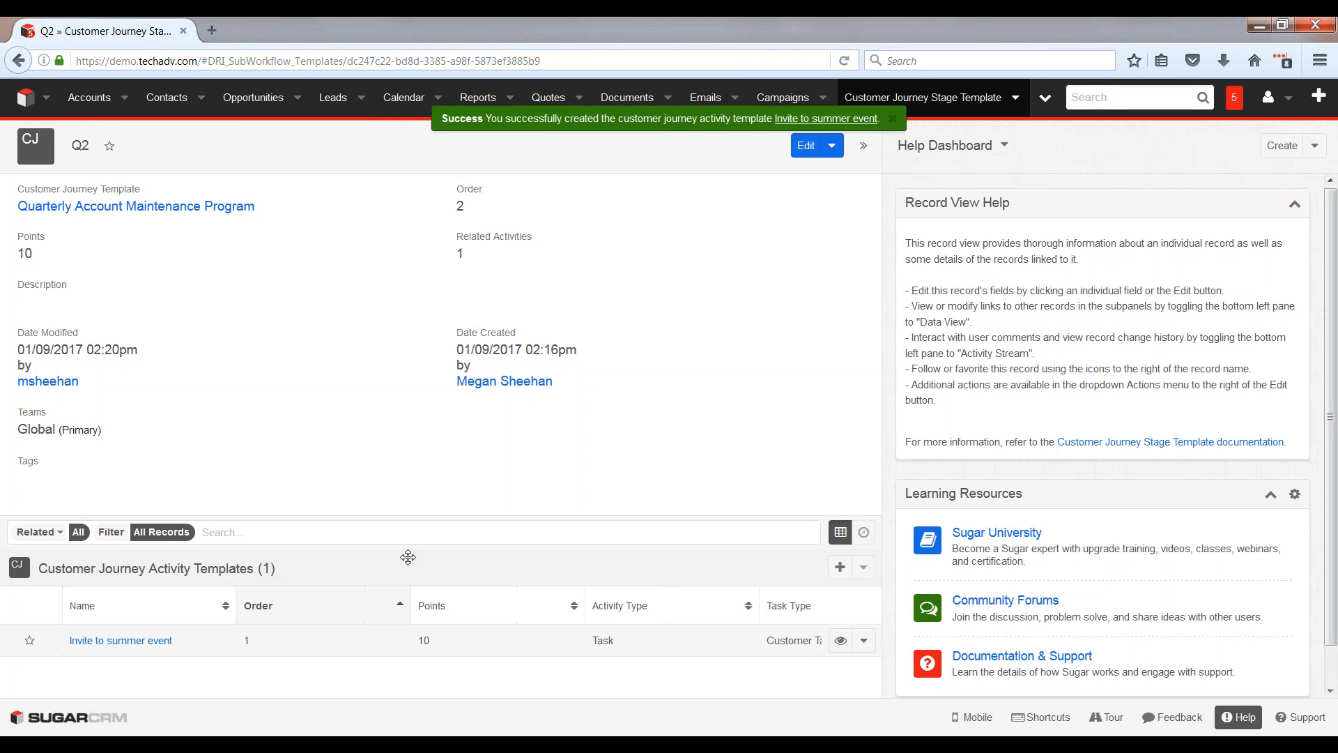
Step: Start a second Q2 activity template named "General touching base" with the activity type Call
left_click(840, 567)
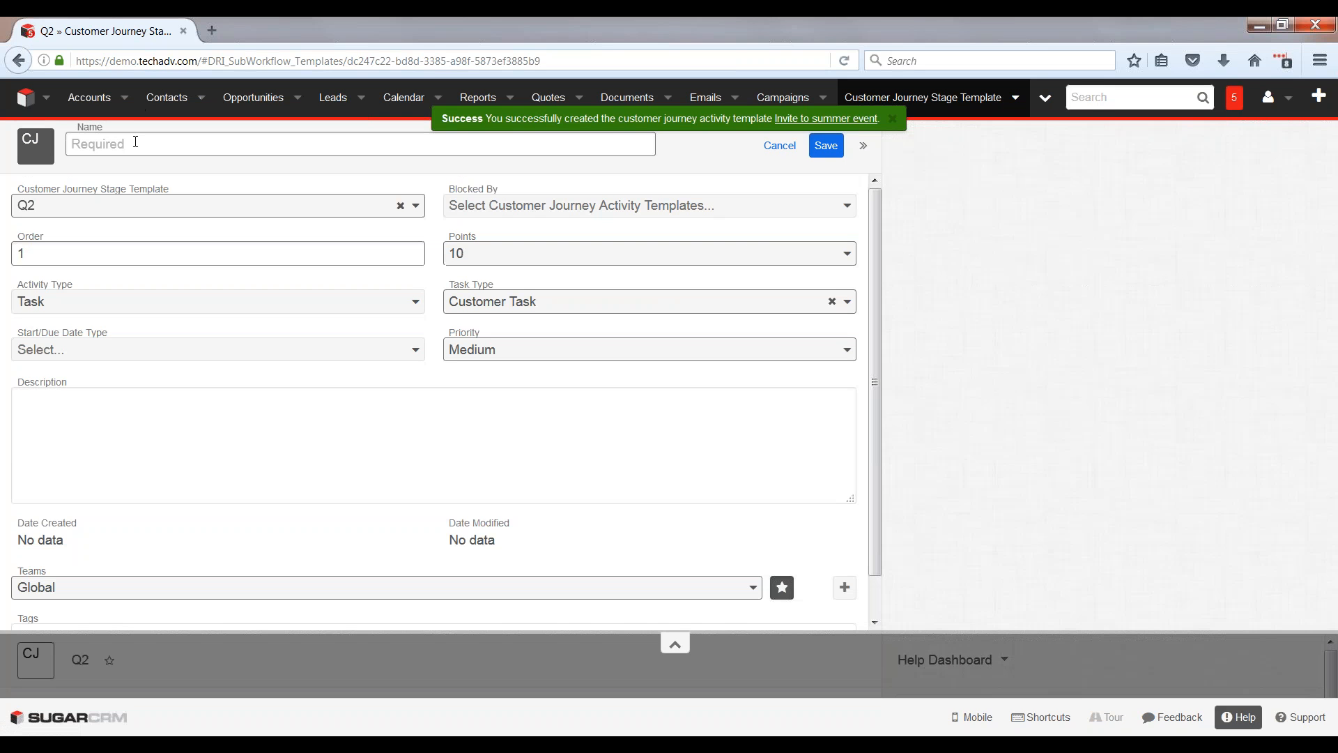
left_click(136, 143)
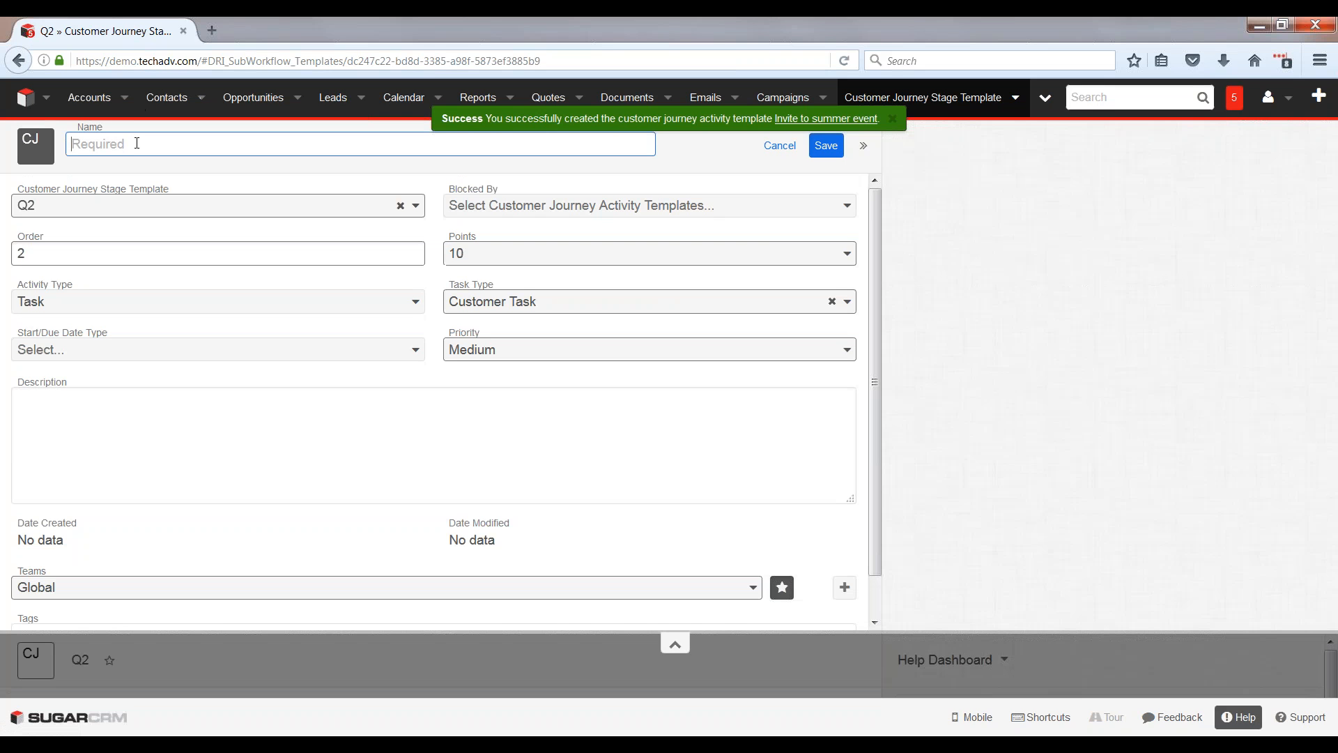
type("General touching bs")
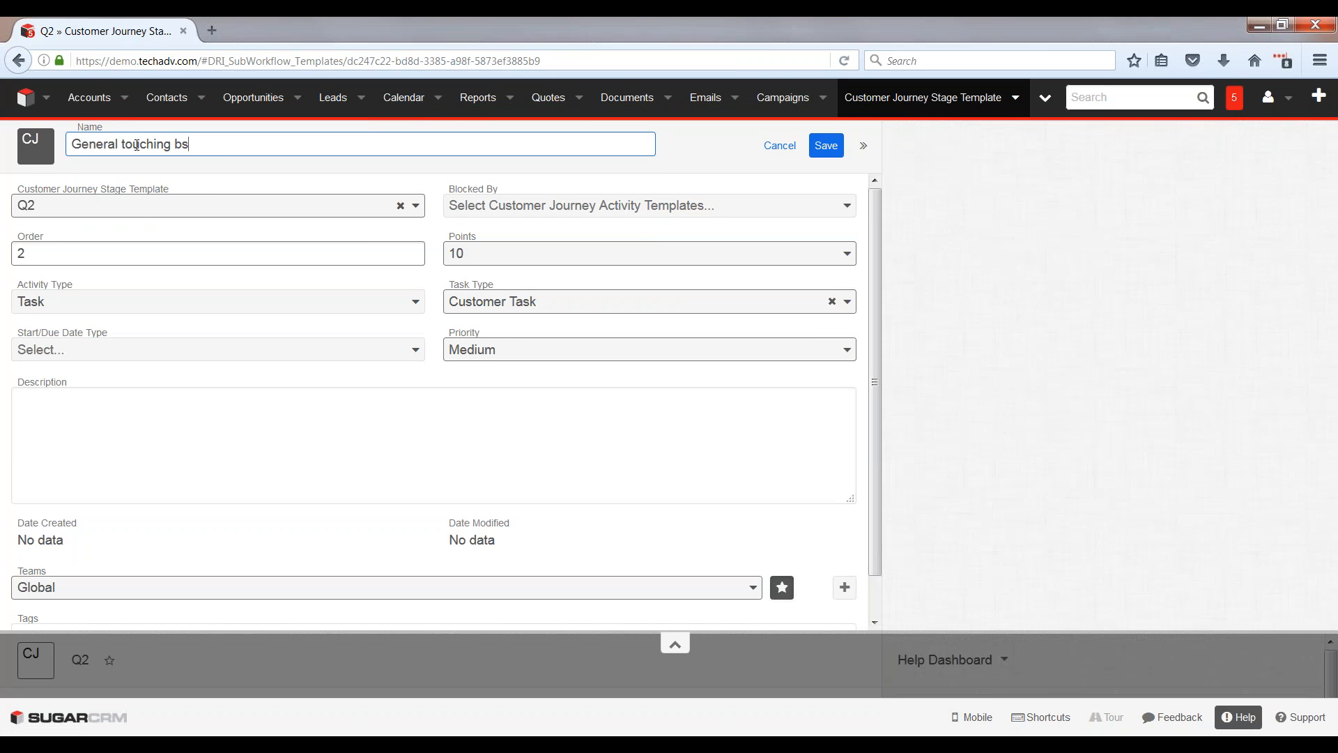
key("BackSpace")
type("ase")
left_click(52, 303)
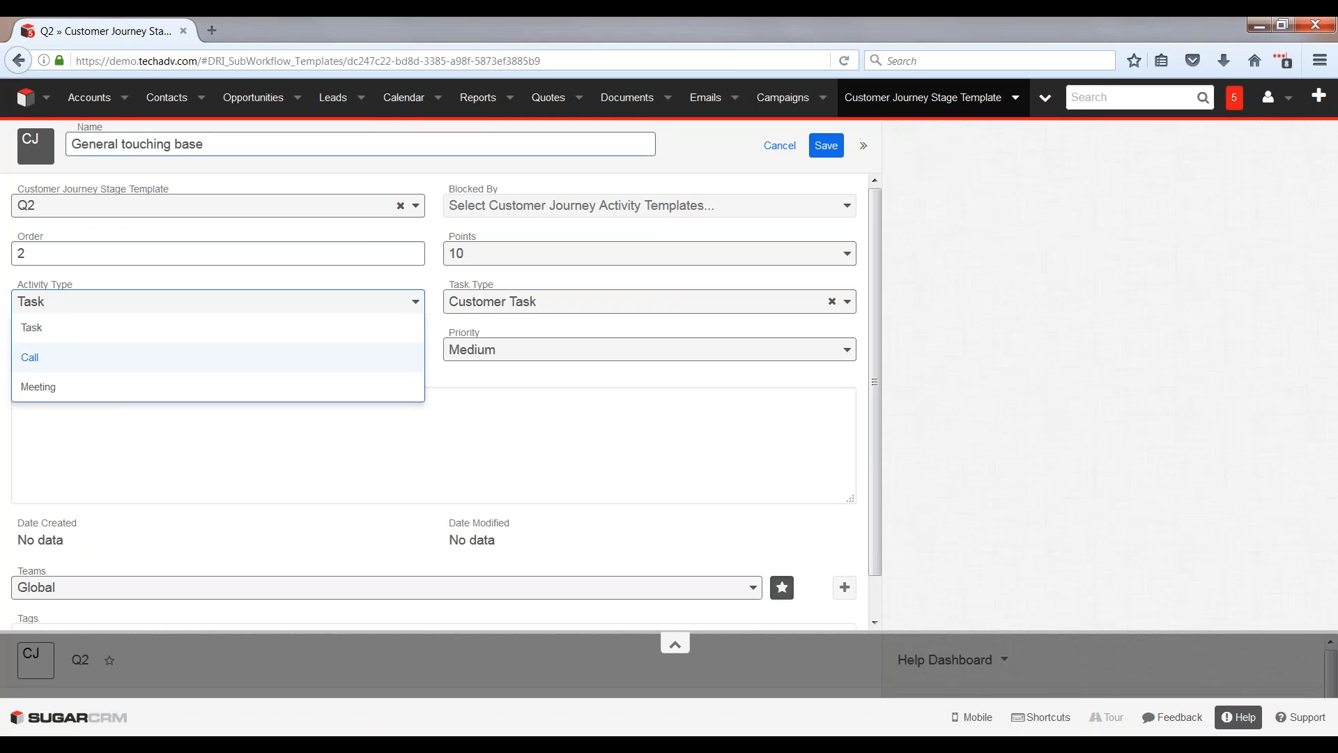
left_click(87, 359)
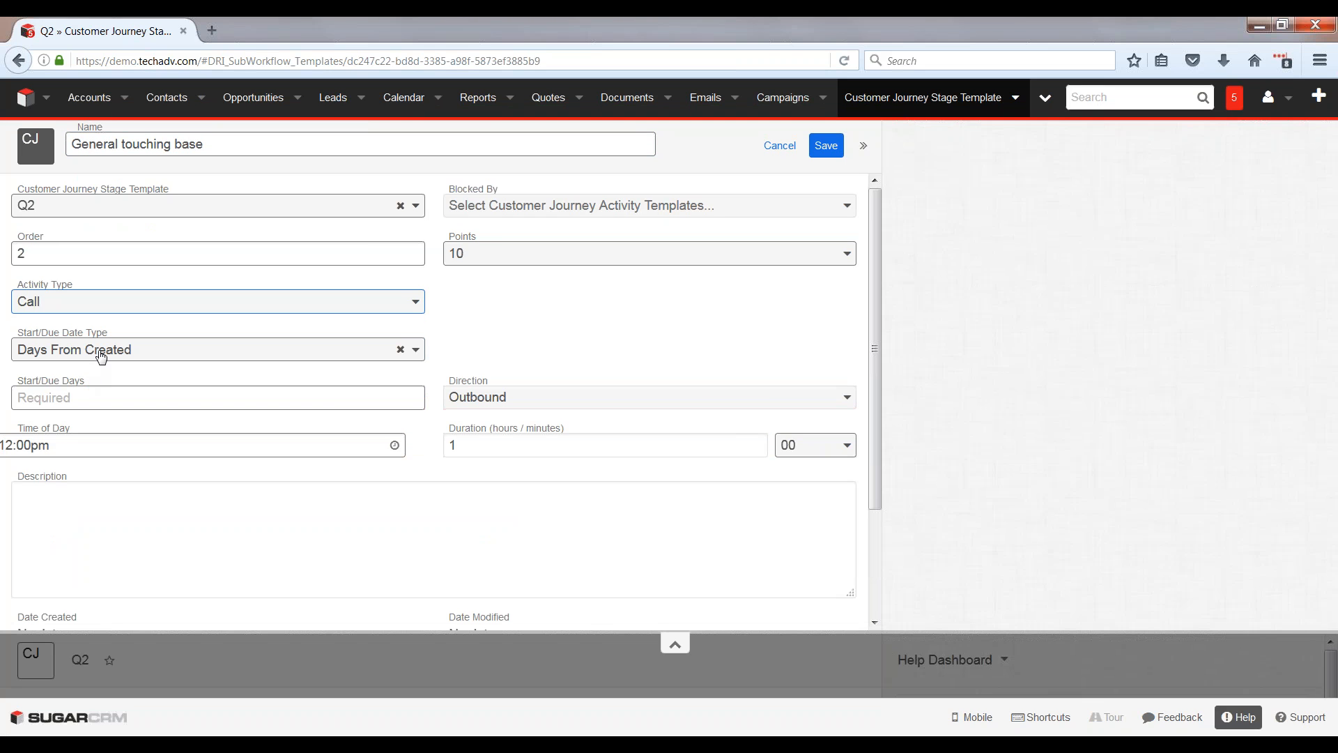
Step: Make the touching base call due 125 days using Days From Created, and save it
left_click(97, 355)
left_click(76, 375)
left_click(57, 400)
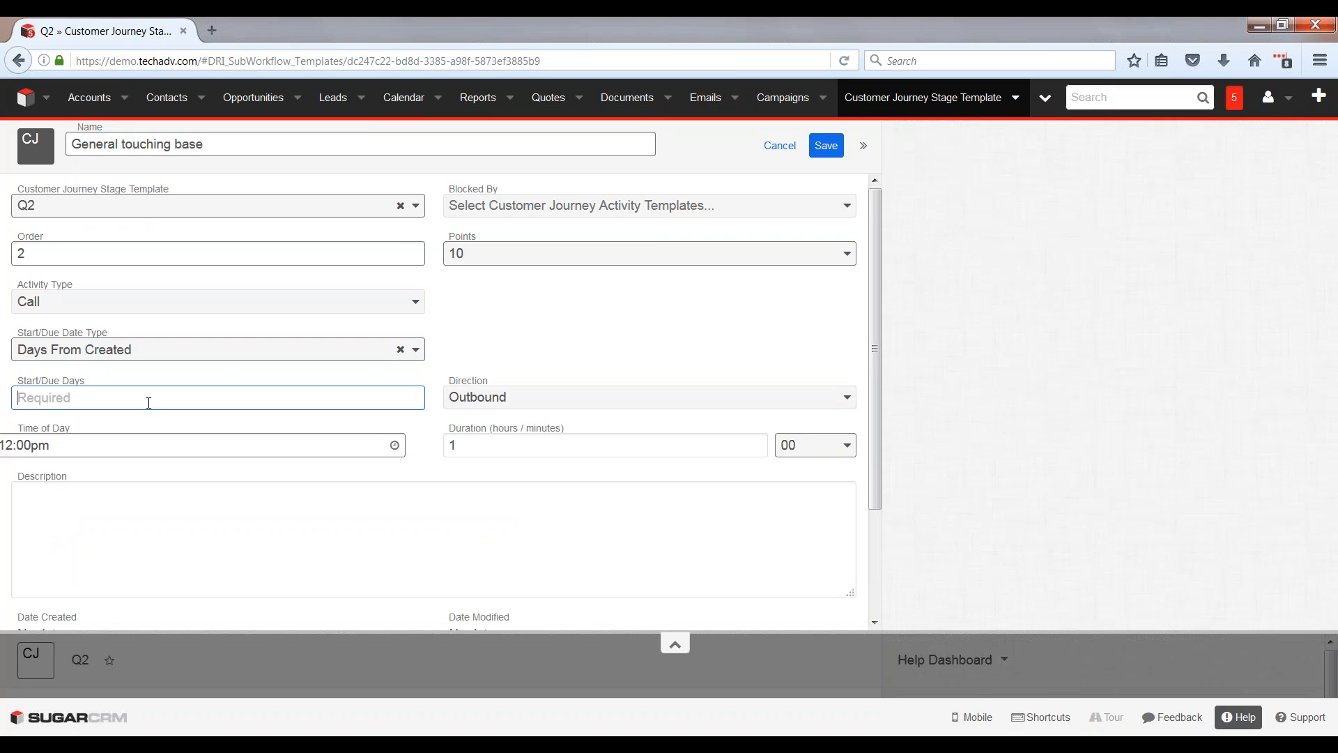
type("75")
left_click_drag(43, 395, 19, 396)
type("125")
left_click(826, 145)
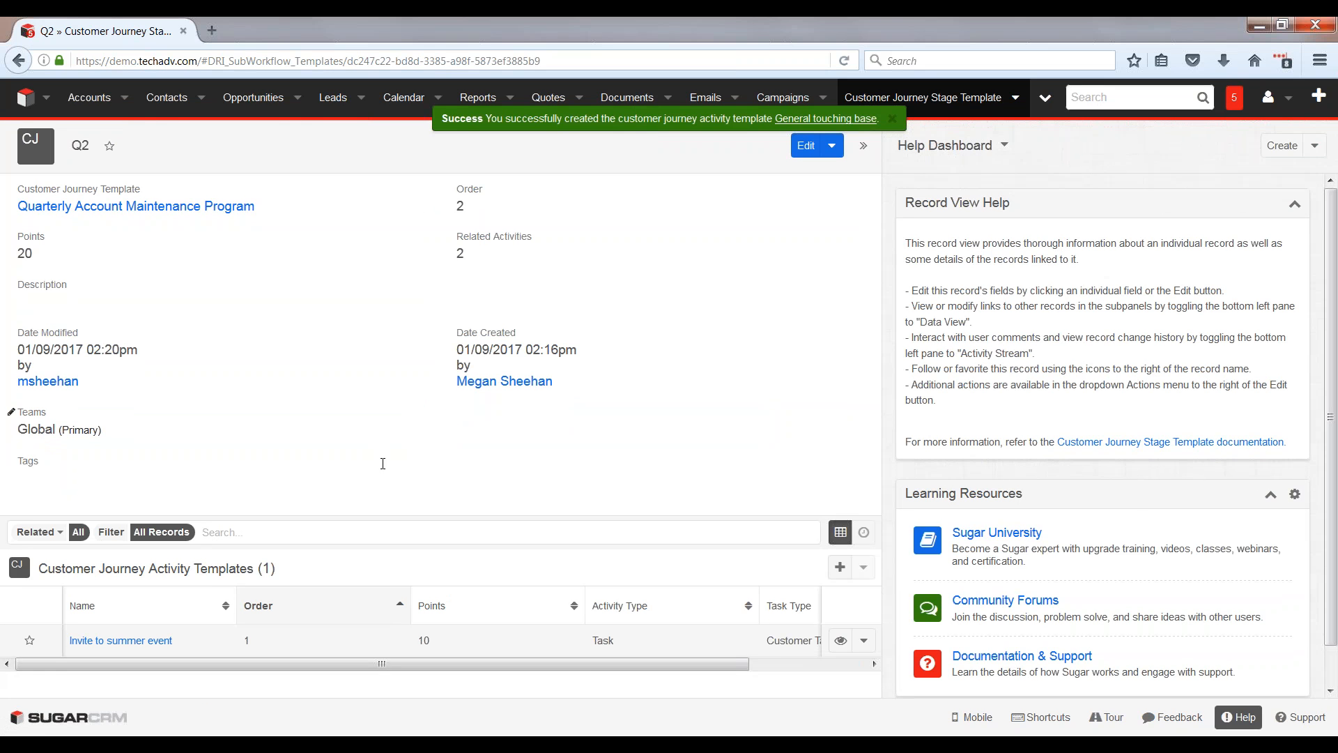
Step: Return to the Quarterly Account Maintenance Program, open its Q3 stage and start an activity template named "Fall sales event"
left_click(150, 206)
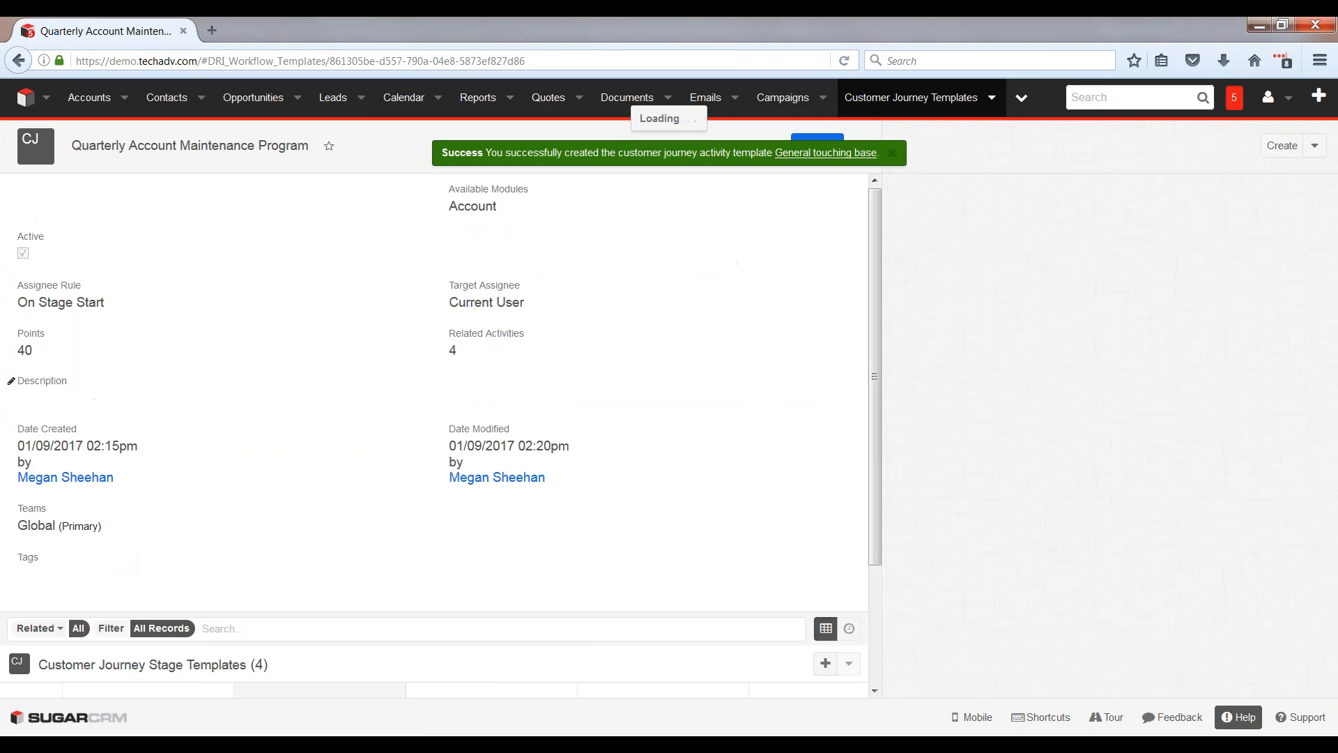
scroll(419, 488, "down", 3)
left_click(85, 635)
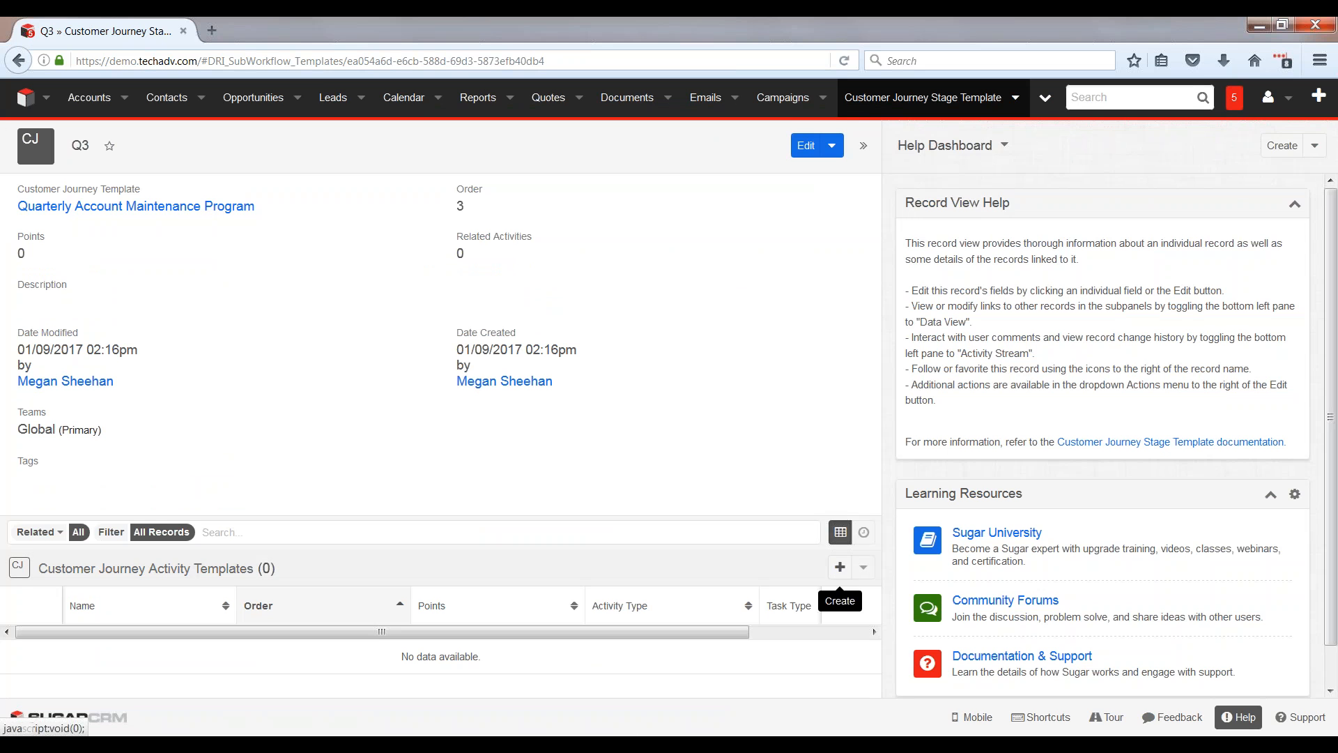
left_click(199, 206)
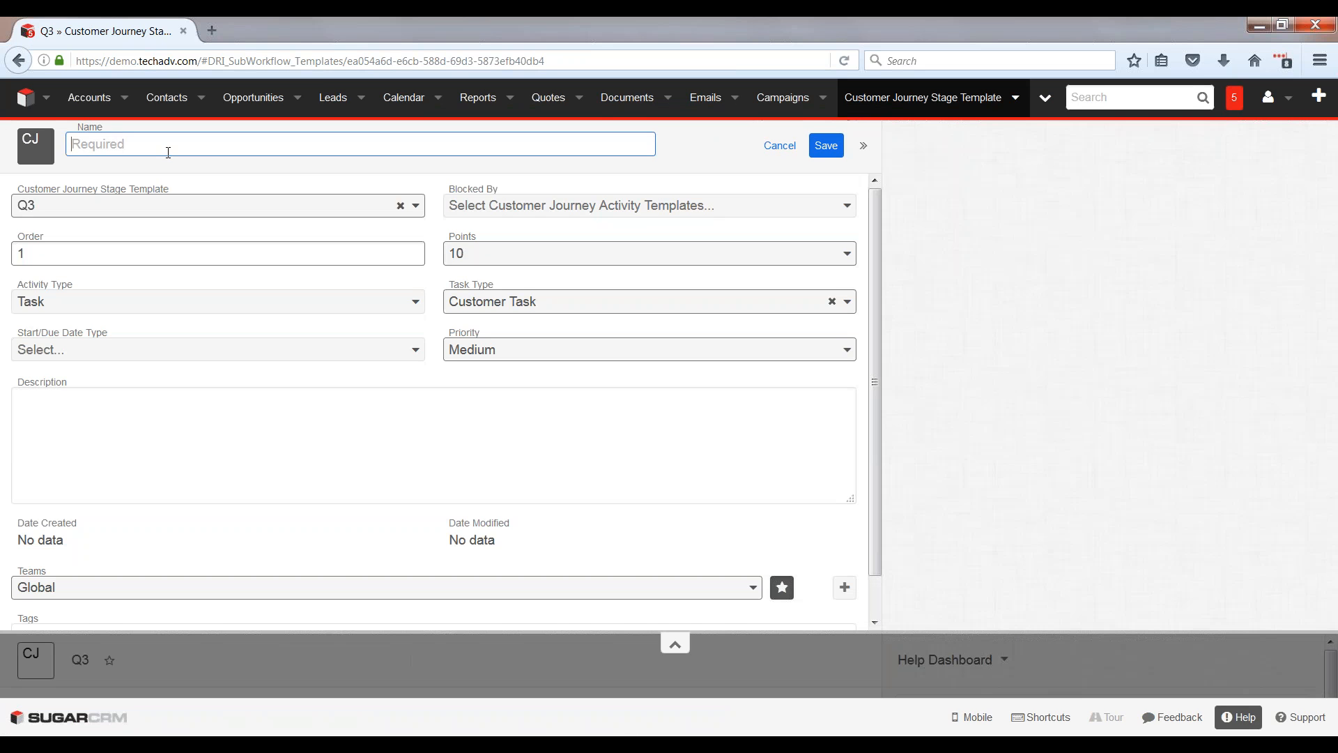
type("Fall sales event")
Step: Make the fall sales event due 15 days using Days From Stage Started, and save it
left_click(92, 351)
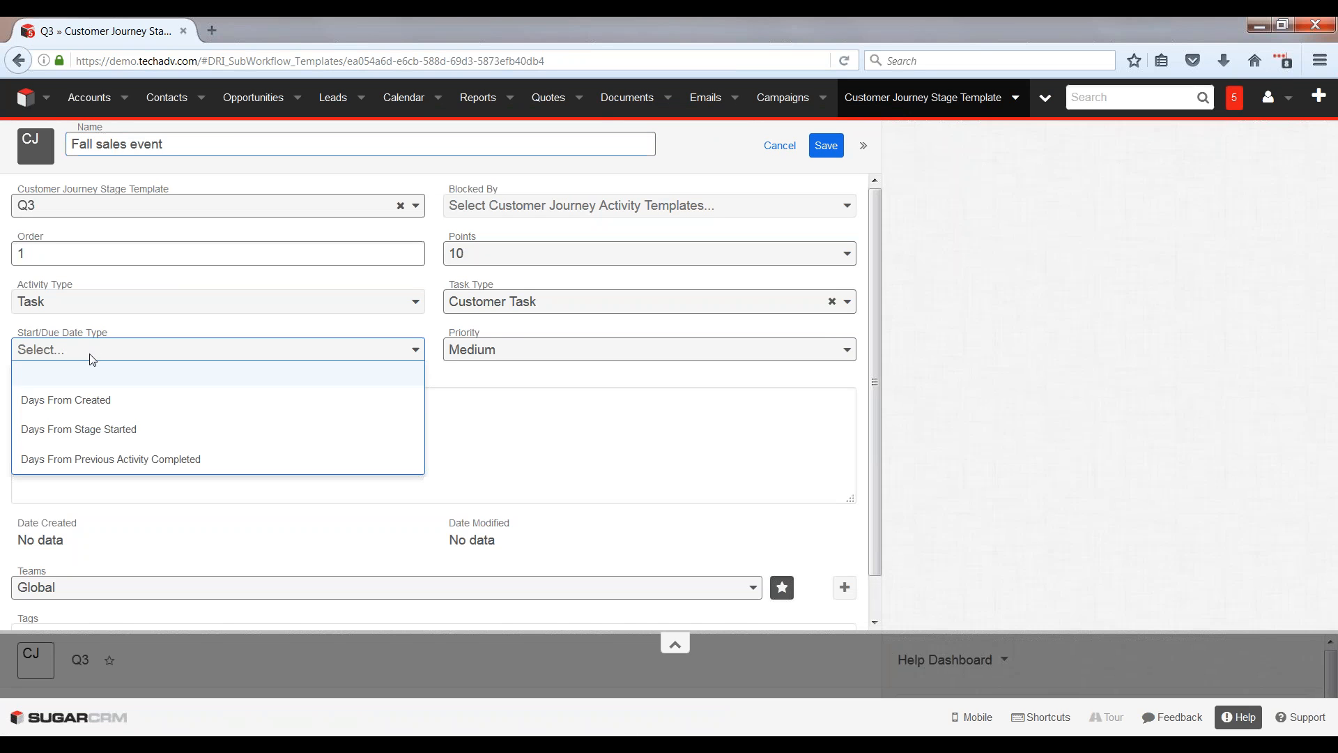
left_click(86, 430)
left_click(81, 401)
type("15")
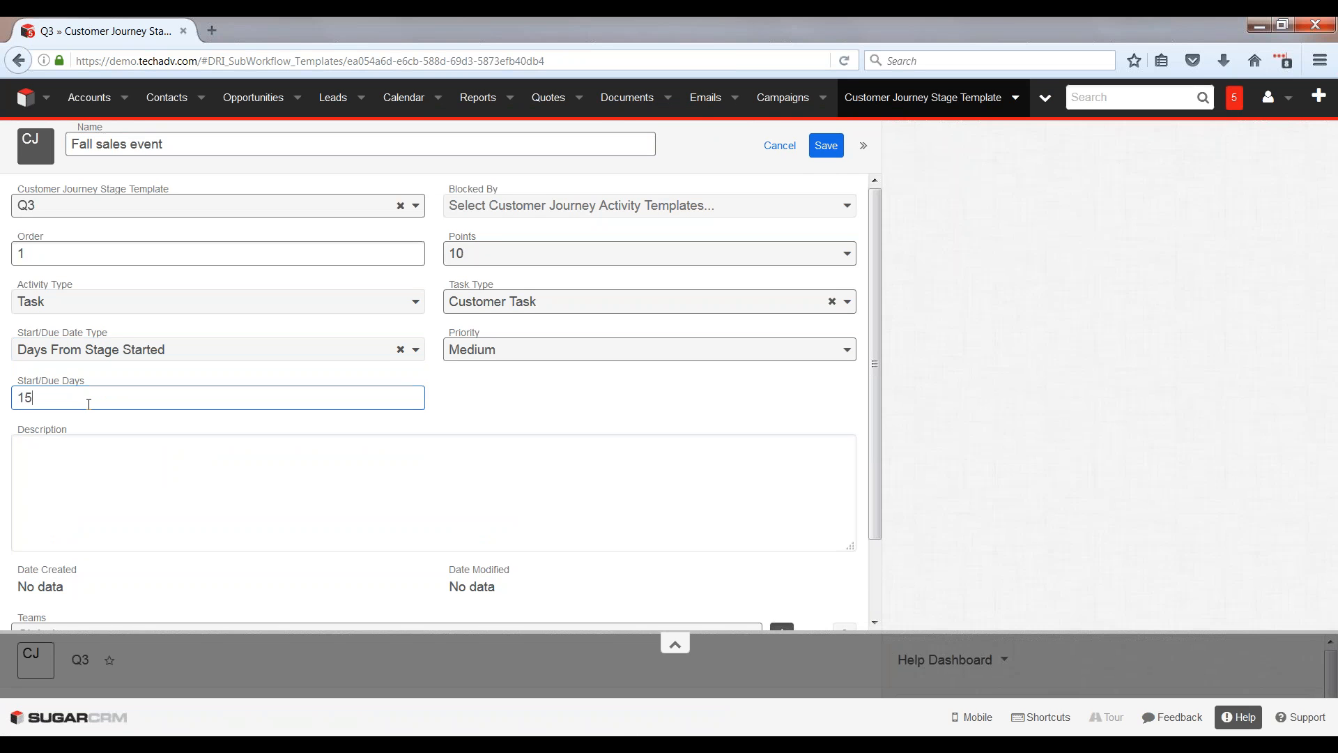
left_click(833, 146)
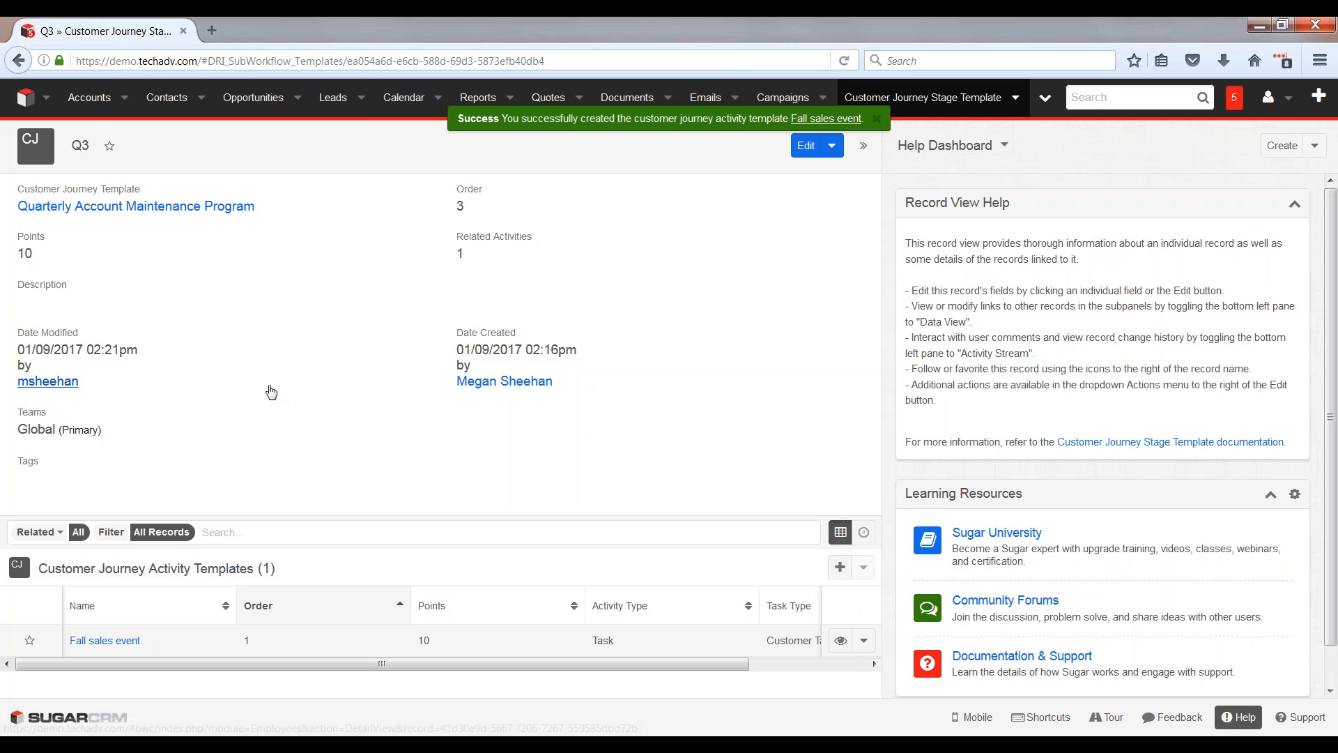
Step: Start a second Q3 activity template named "Check in before budget season"
left_click(840, 567)
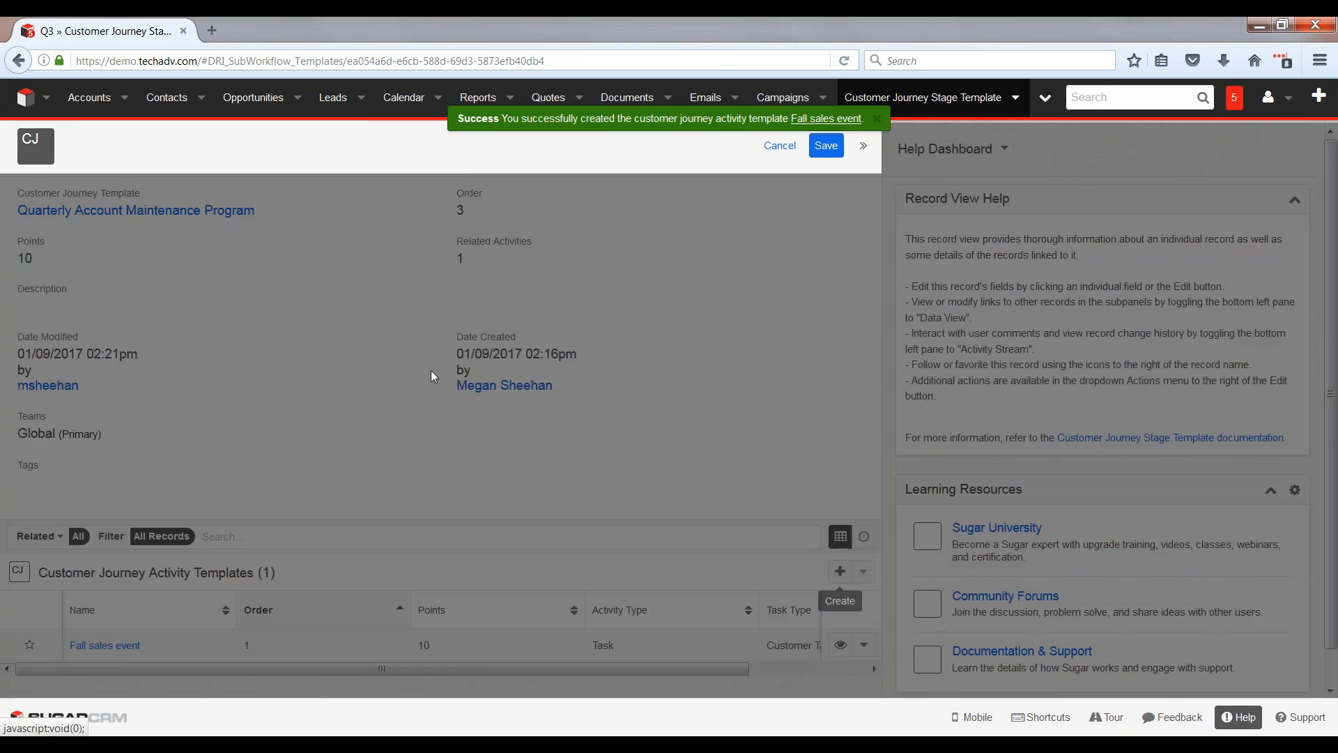
left_click(165, 148)
type("Che")
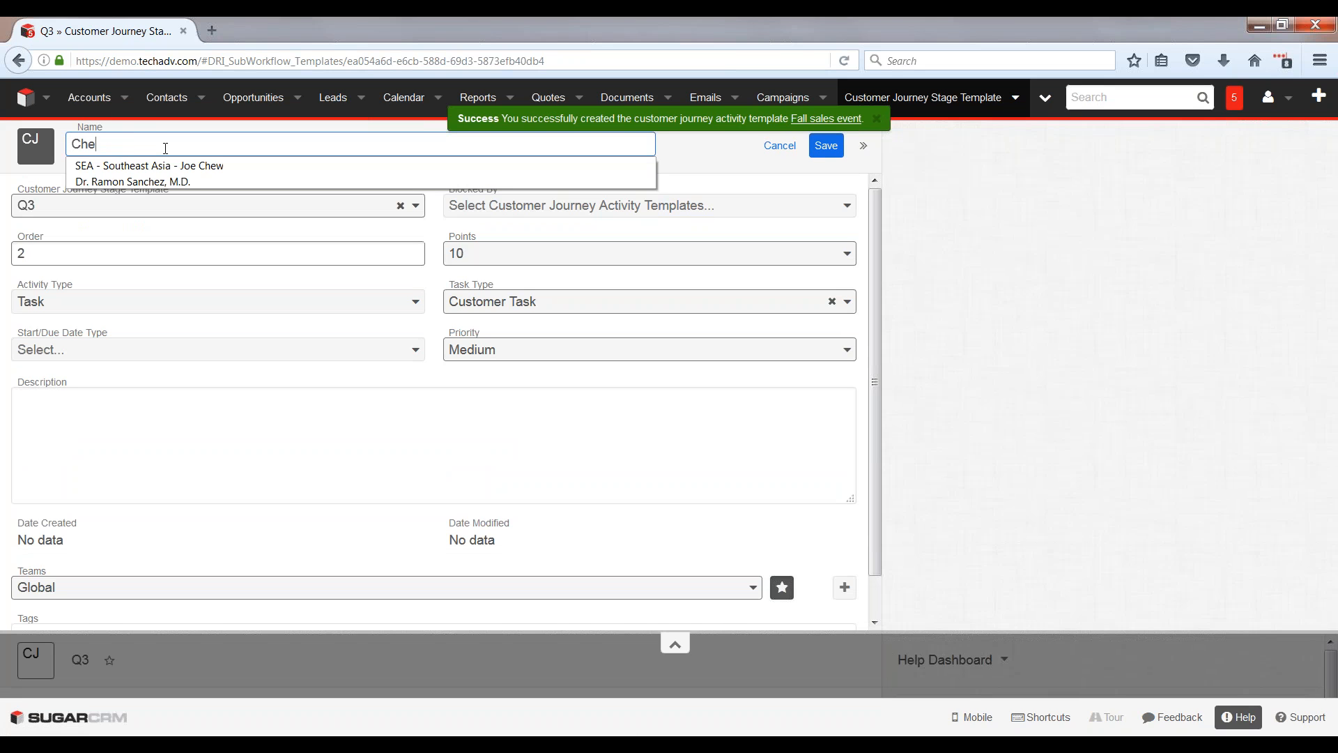
type("ck in before budg")
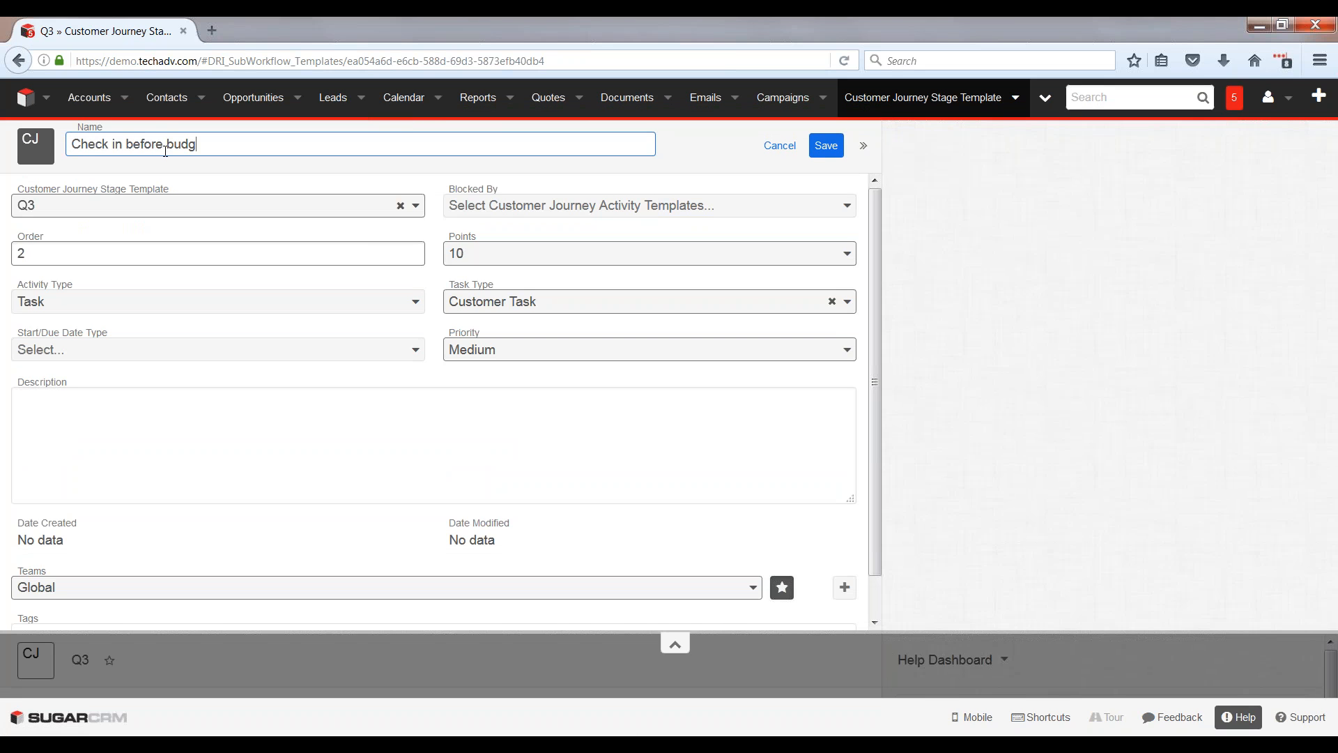
type("et season")
Step: Make the budget season check-in due 45 days using Days From Stage Started, and save it
left_click(218, 349)
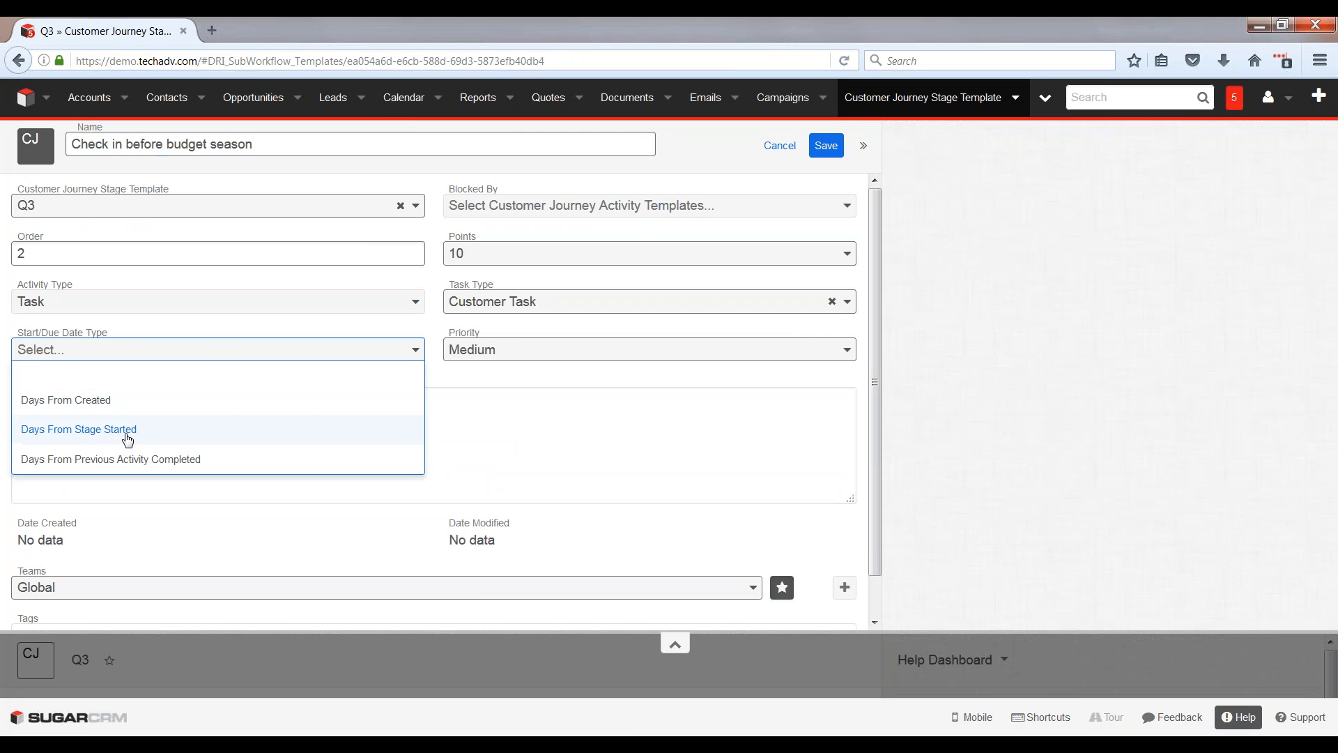
left_click(210, 430)
left_click(74, 408)
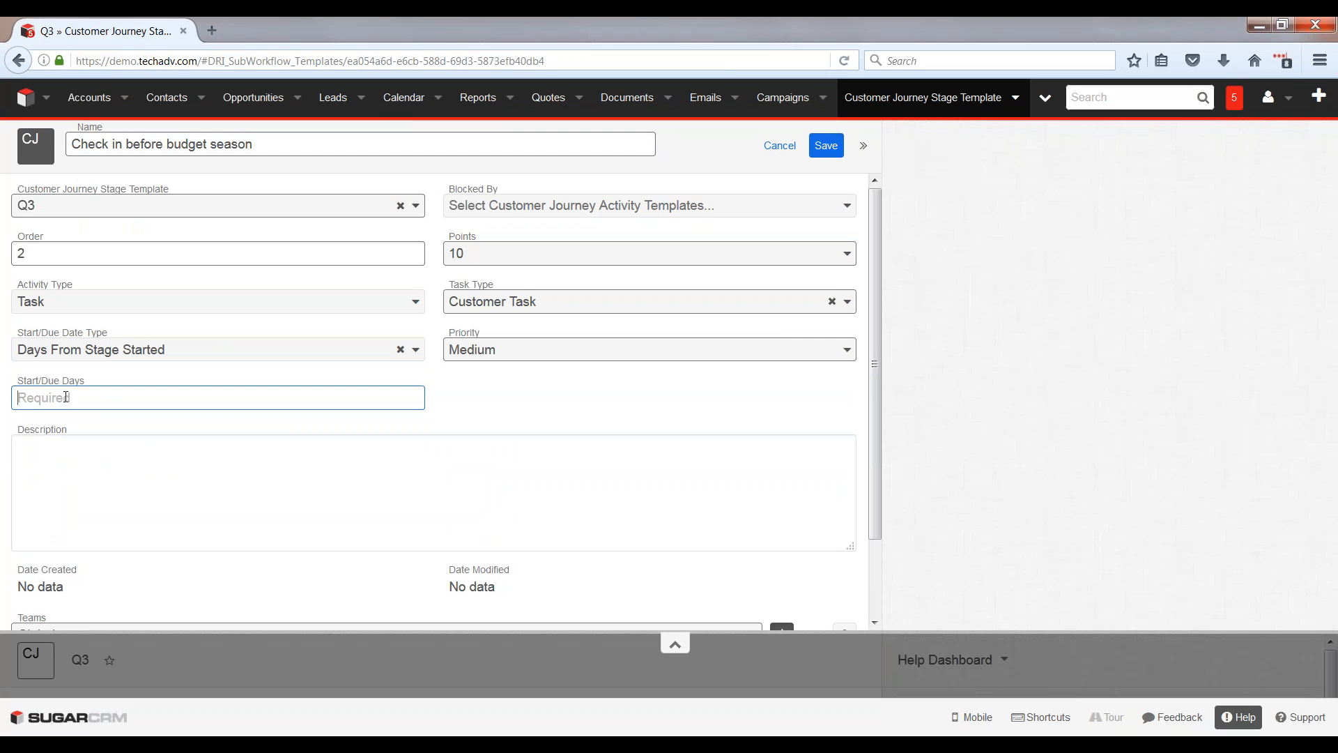
type("45")
left_click(821, 150)
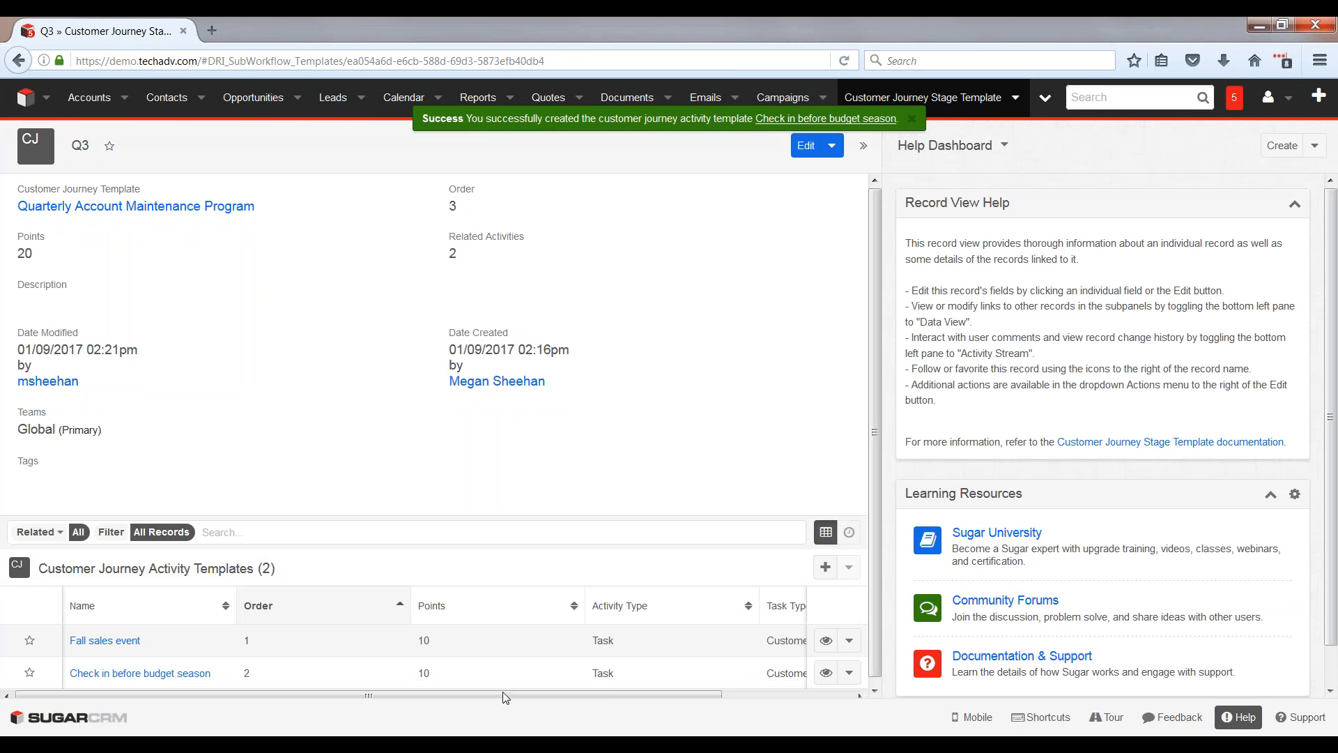
Step: Change the task type of the "Fall sales event" activity template to Internal Task and save the row
left_click_drag(502, 695, 632, 695)
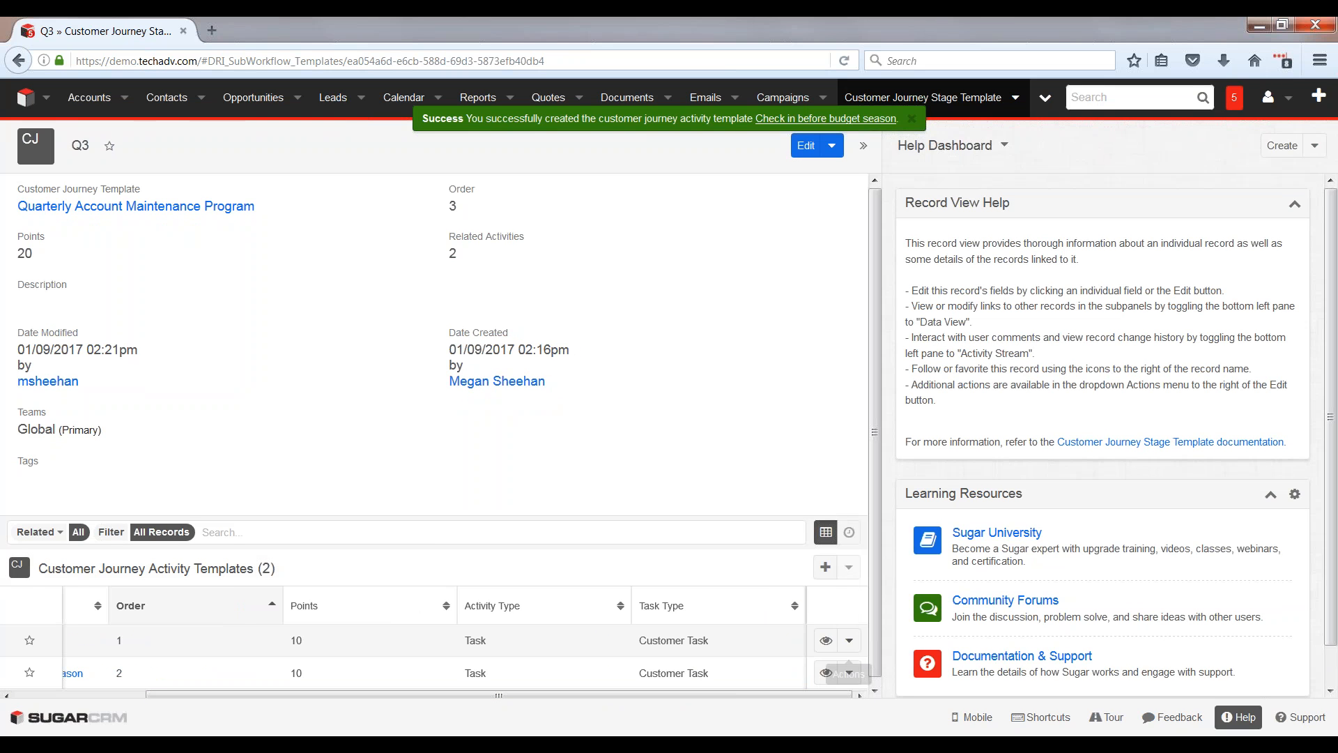
left_click(849, 640)
left_click(782, 620)
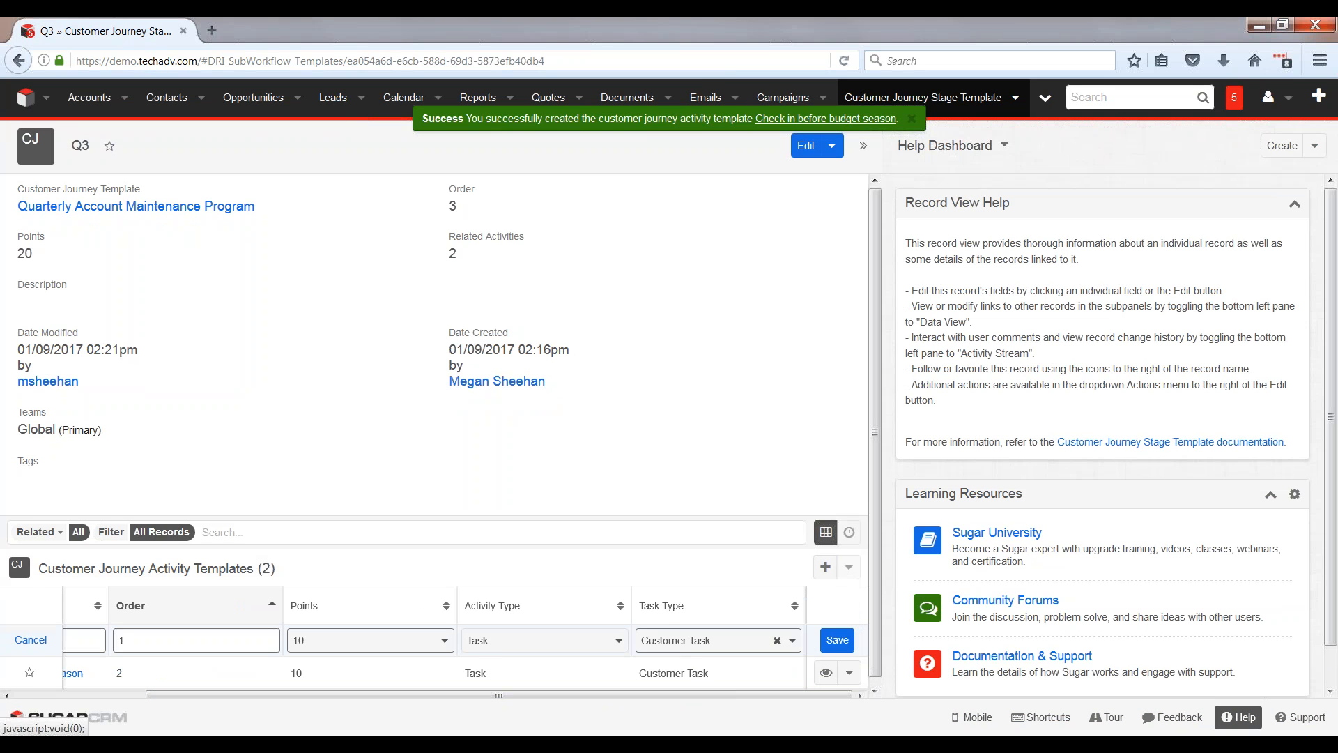
left_click(680, 638)
left_click(683, 589)
left_click(838, 640)
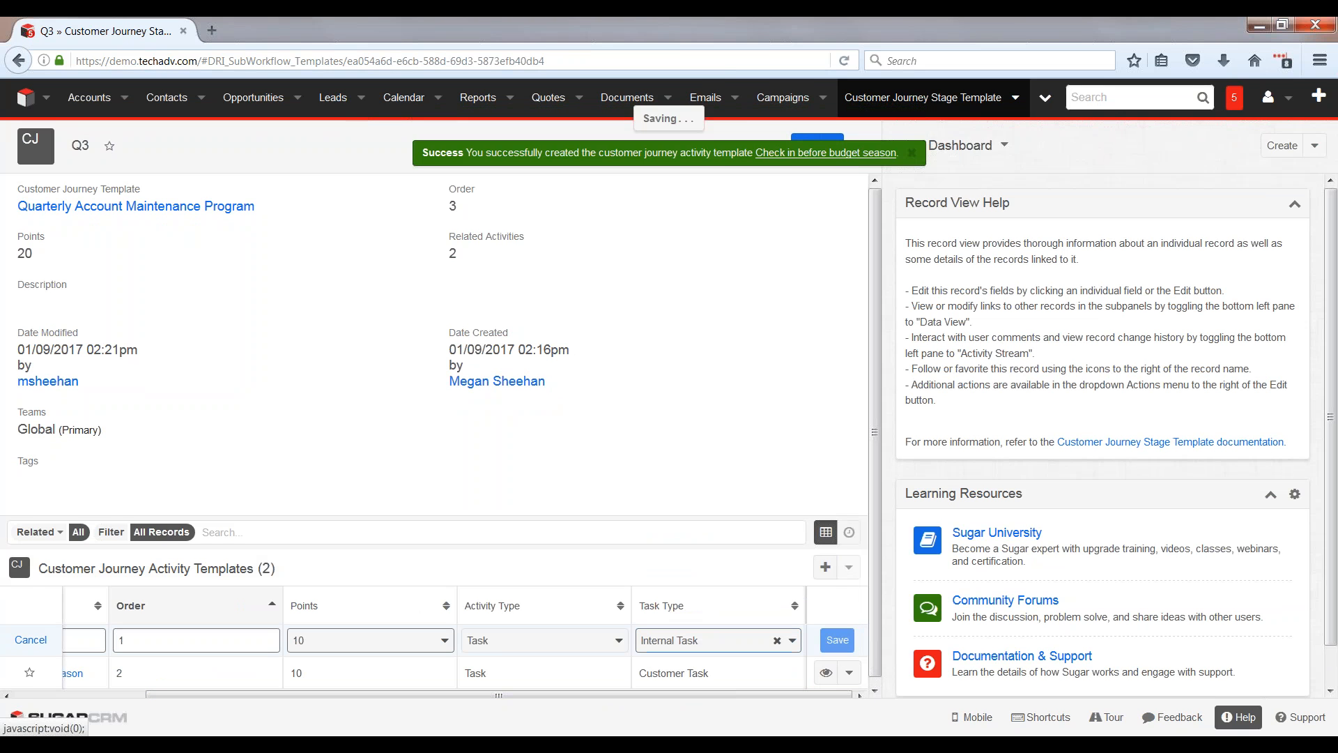
Step: Change the task type of the "Check in before budget season" activity template to Internal Task and save the row
left_click(849, 672)
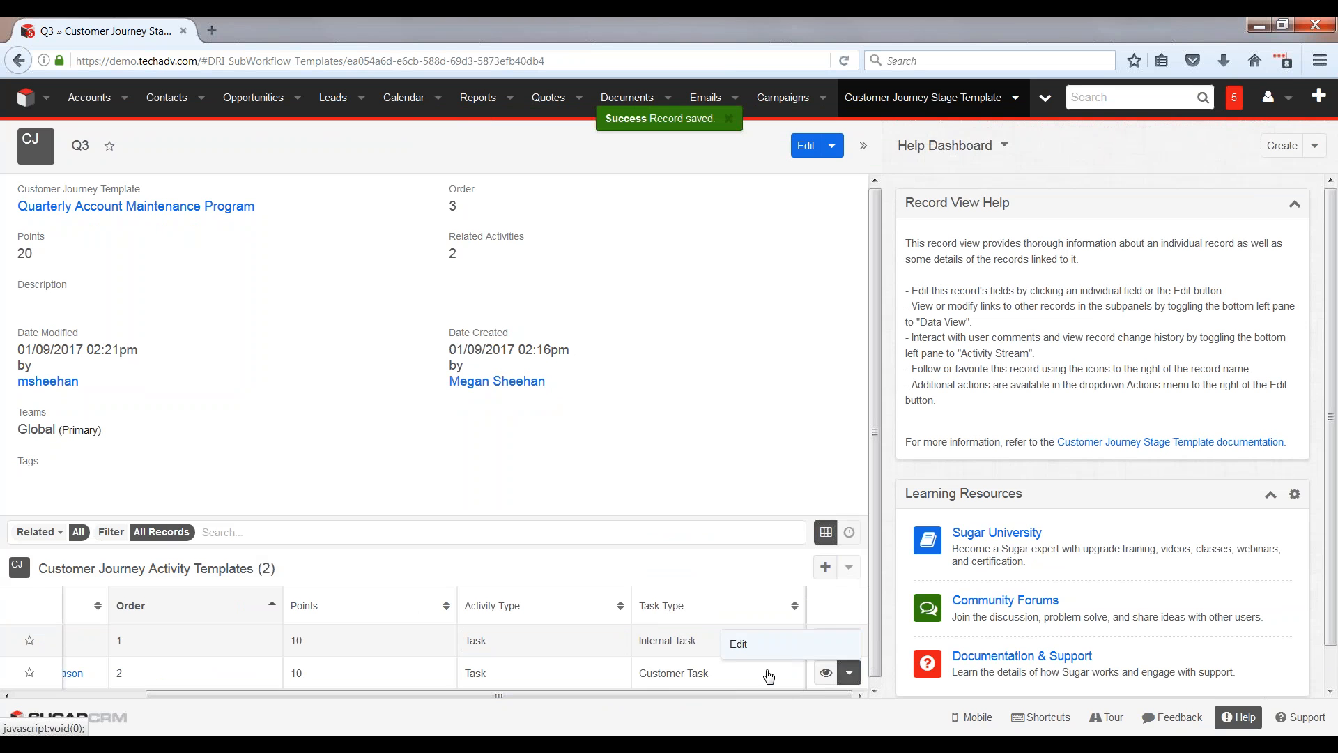
left_click(753, 644)
left_click(725, 671)
left_click(701, 617)
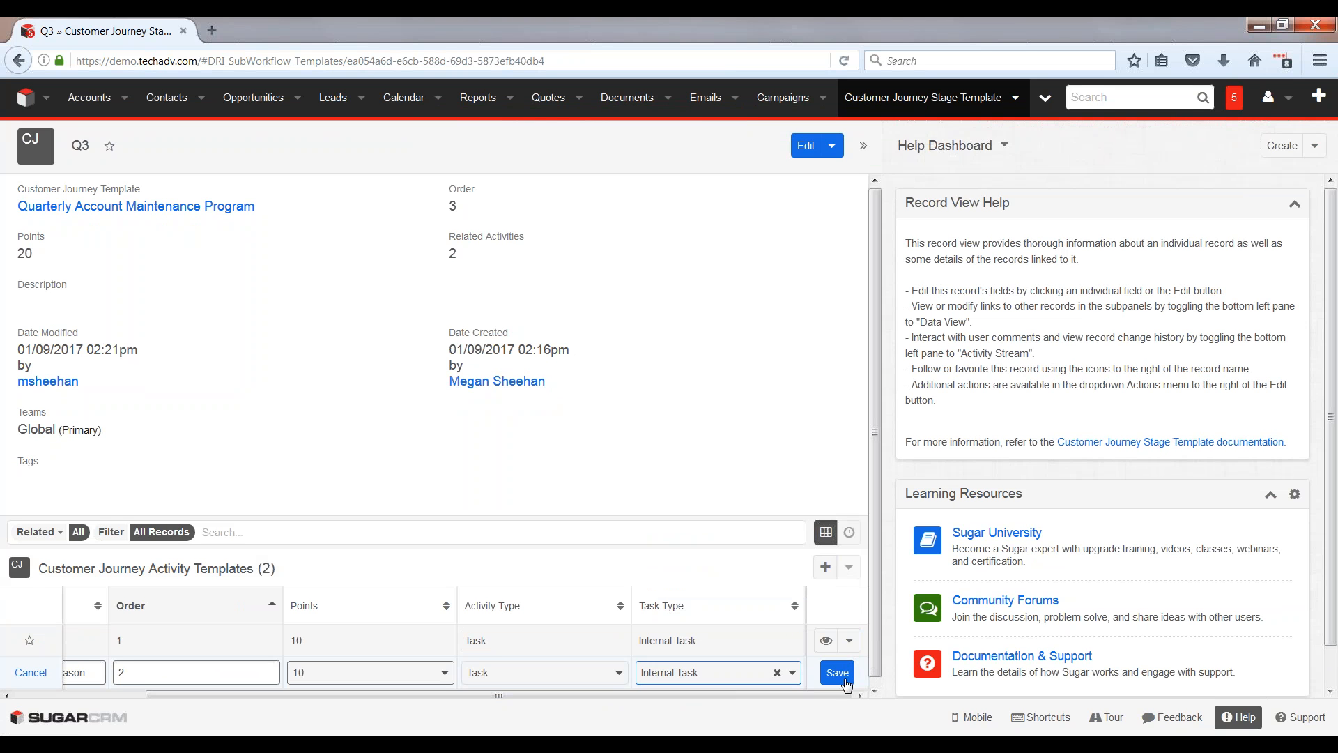
left_click(838, 672)
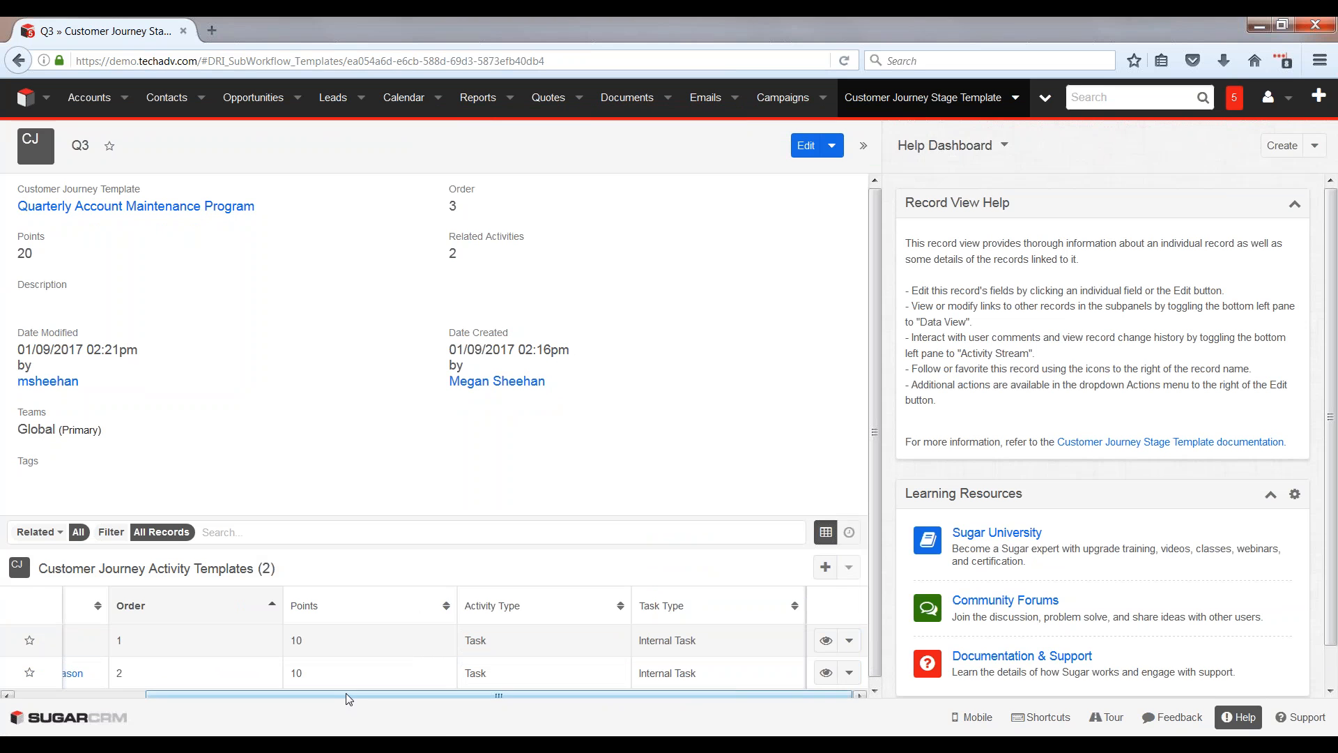
scroll(348, 697, "left", 4)
scroll(359, 671, "down", 1)
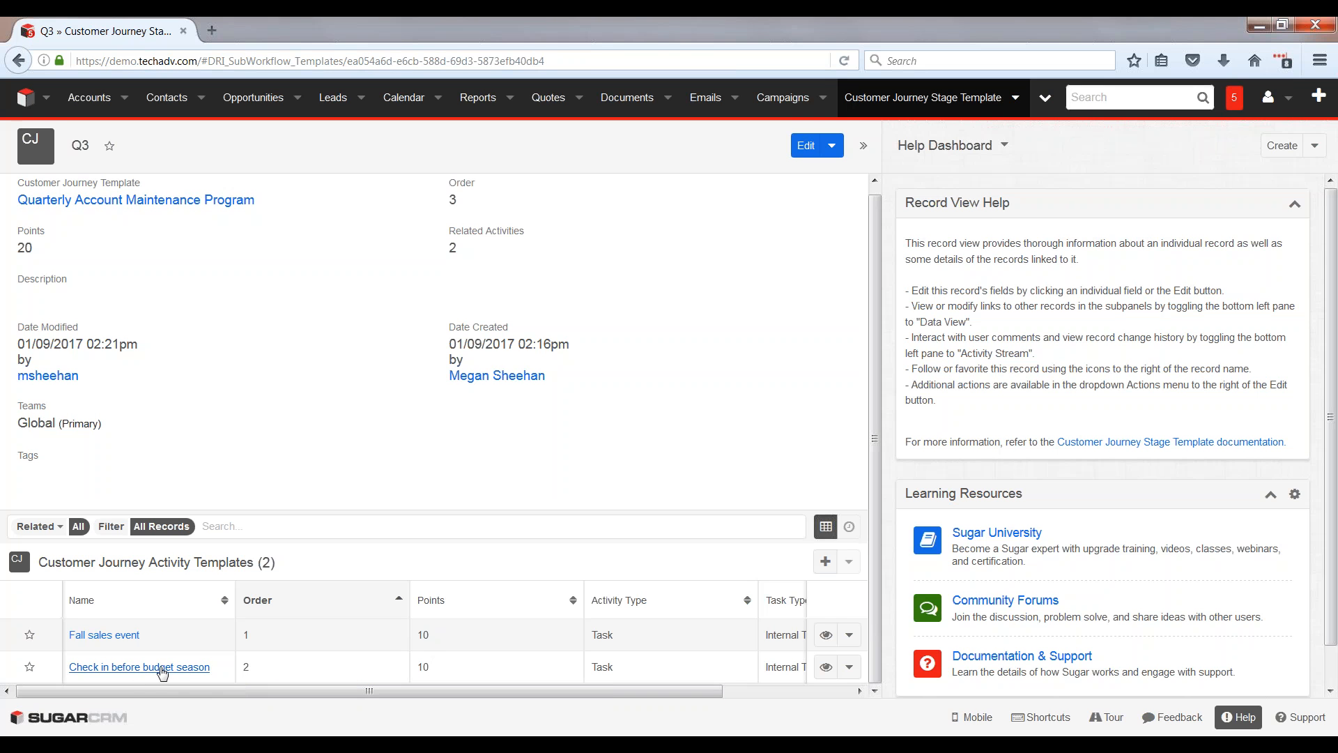
left_click(849, 667)
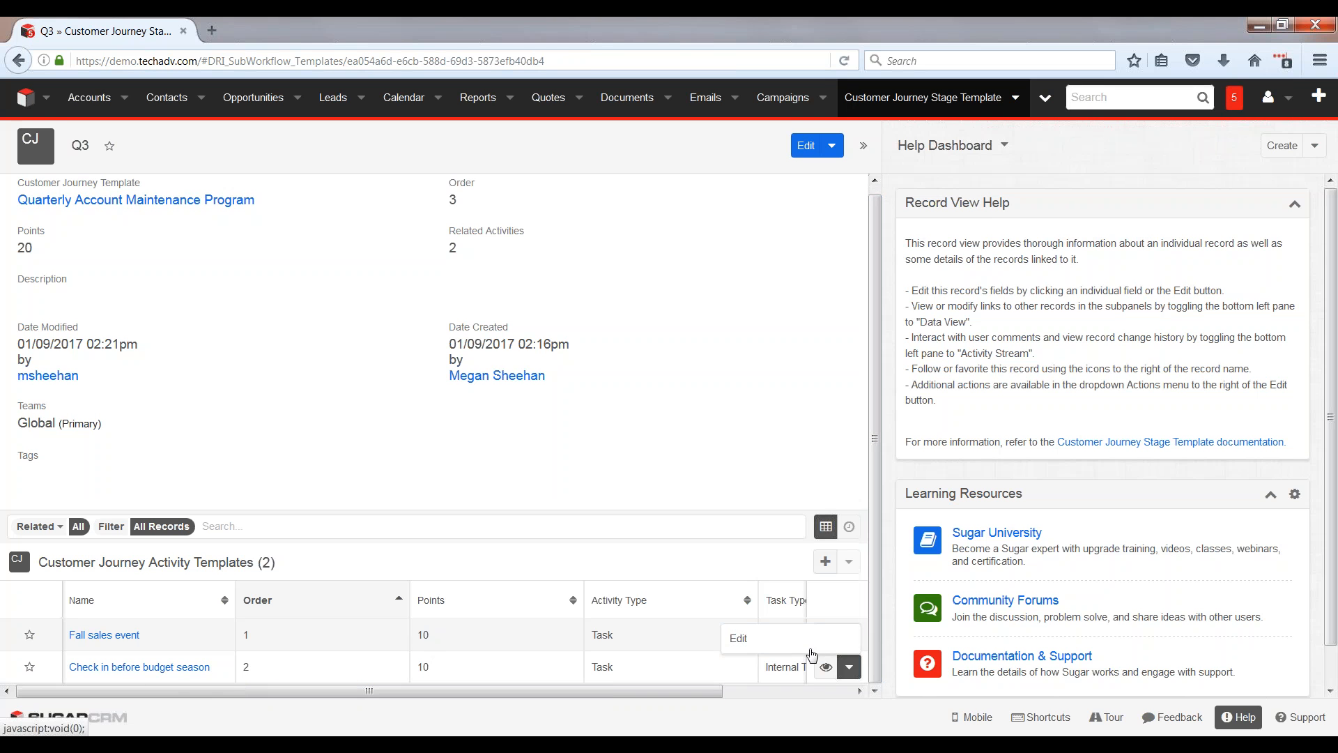
left_click(758, 647)
left_click(522, 667)
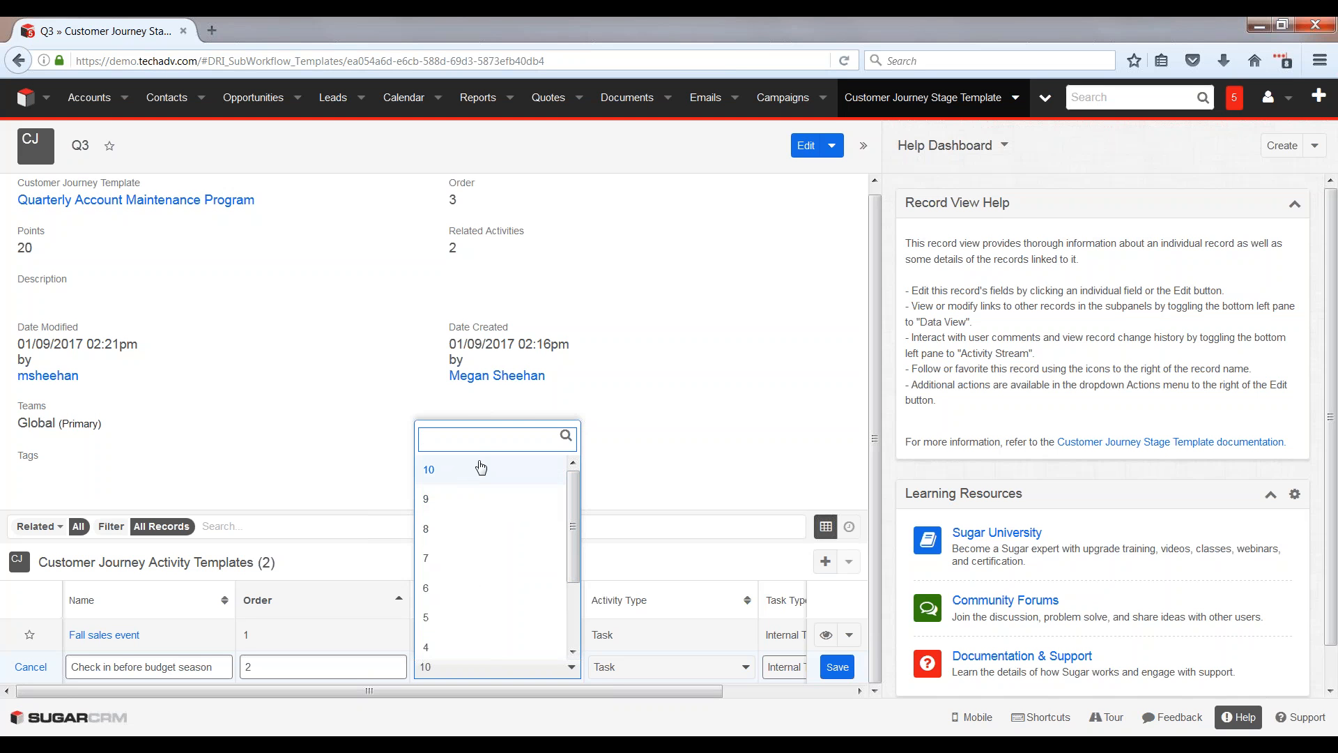
left_click(61, 690)
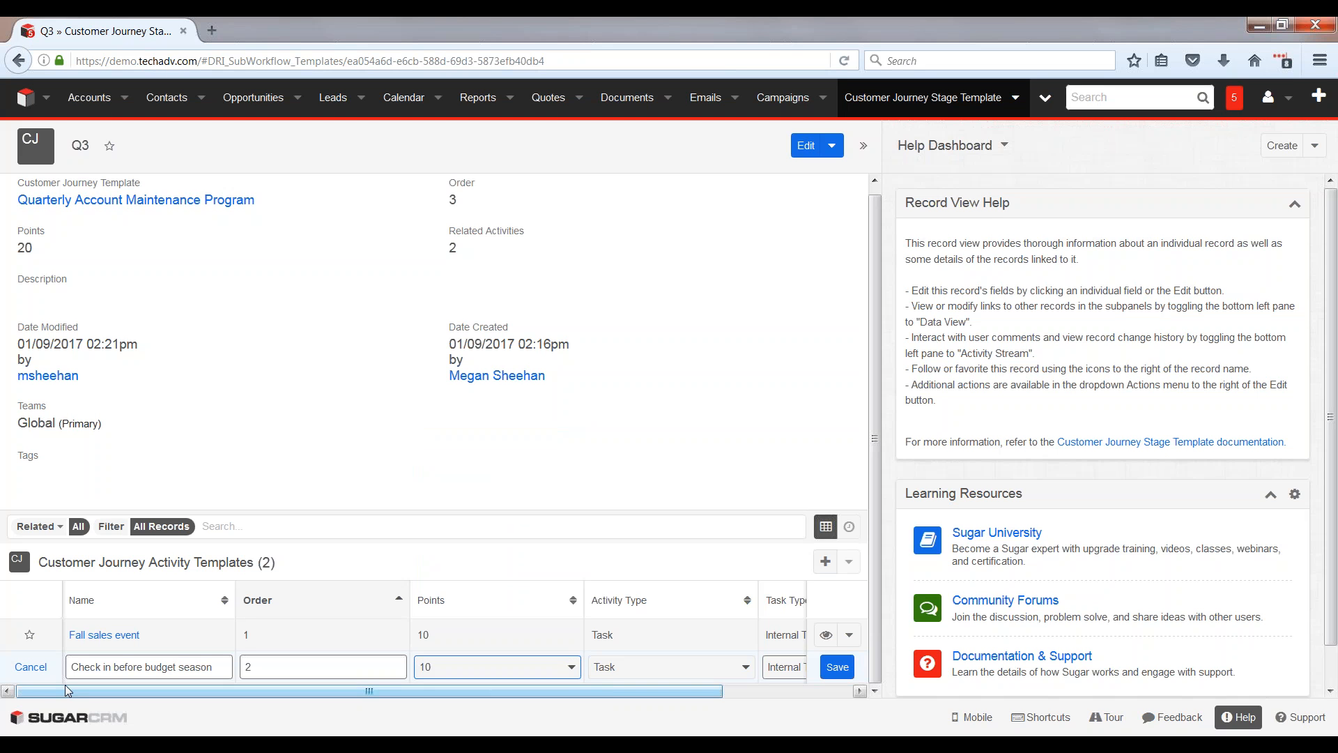
left_click(31, 666)
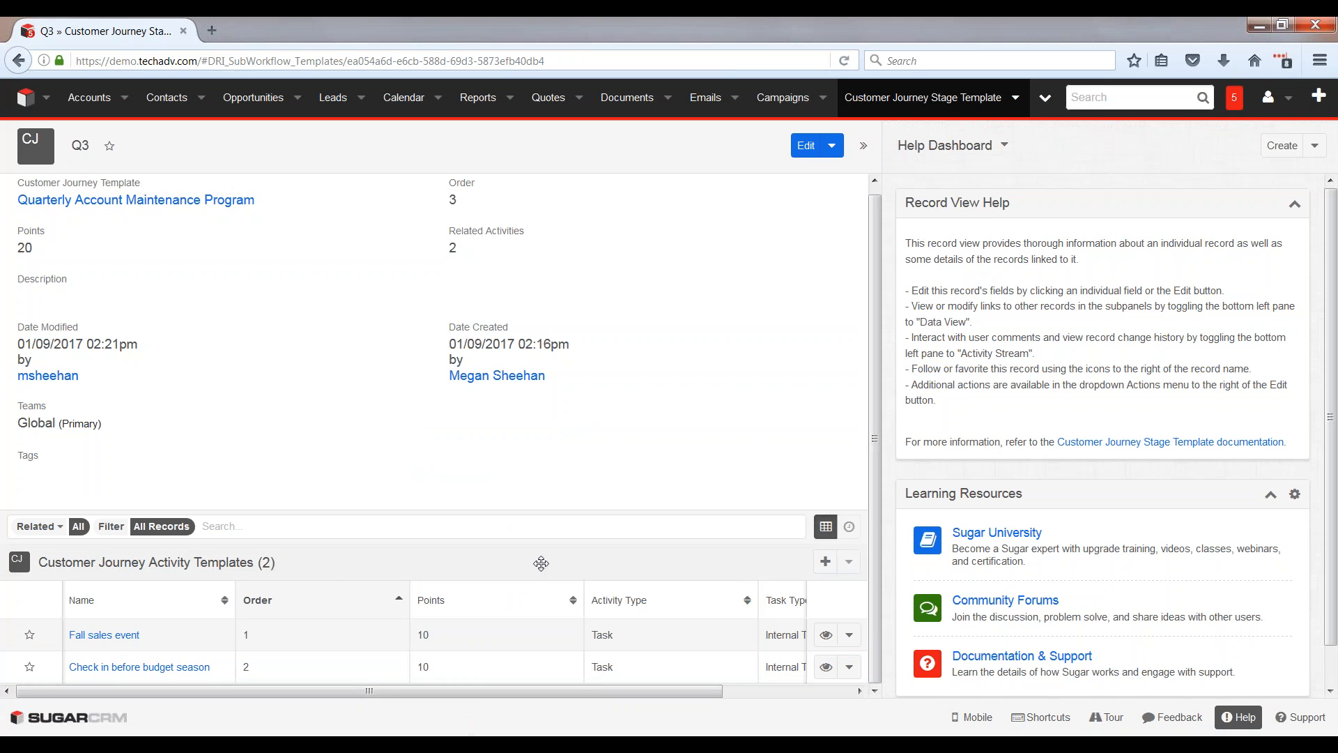
Step: Return to the Quarterly Account Maintenance Program template and open its Q4 stage template
left_click(83, 204)
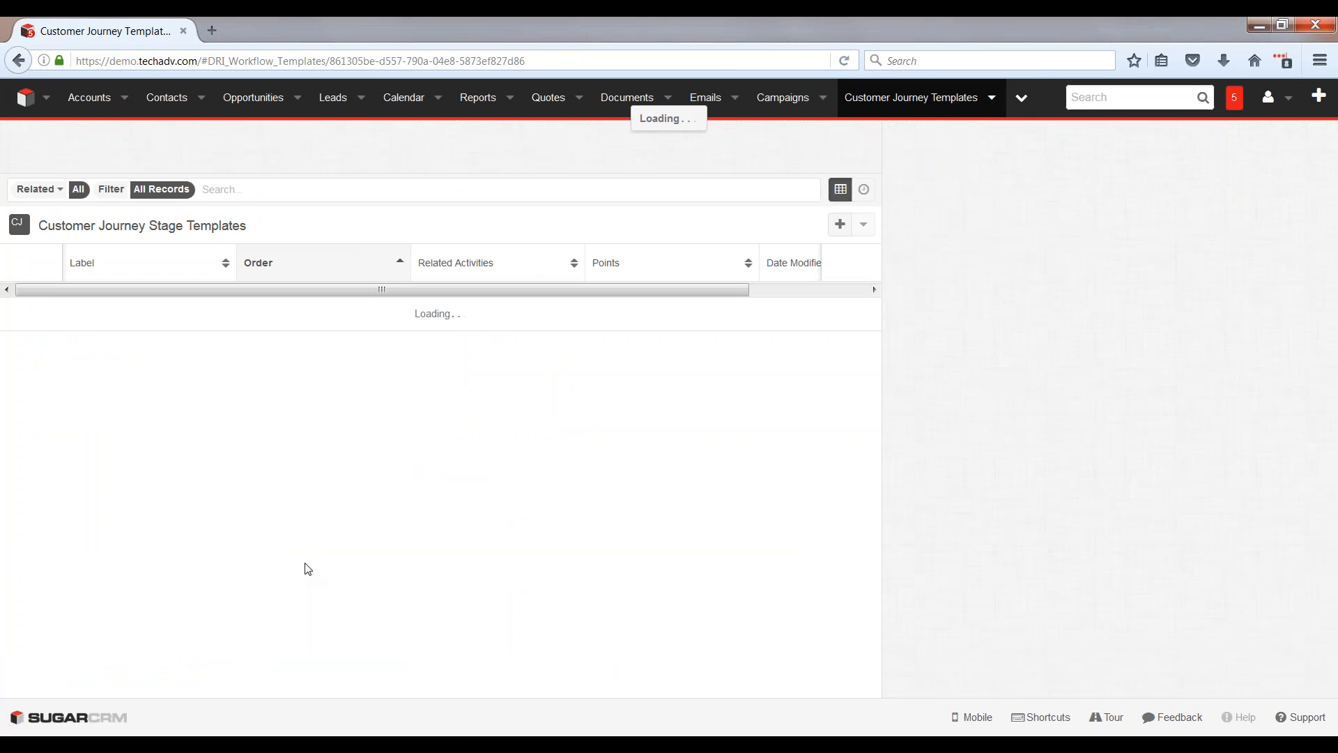
scroll(111, 664, "down", 2)
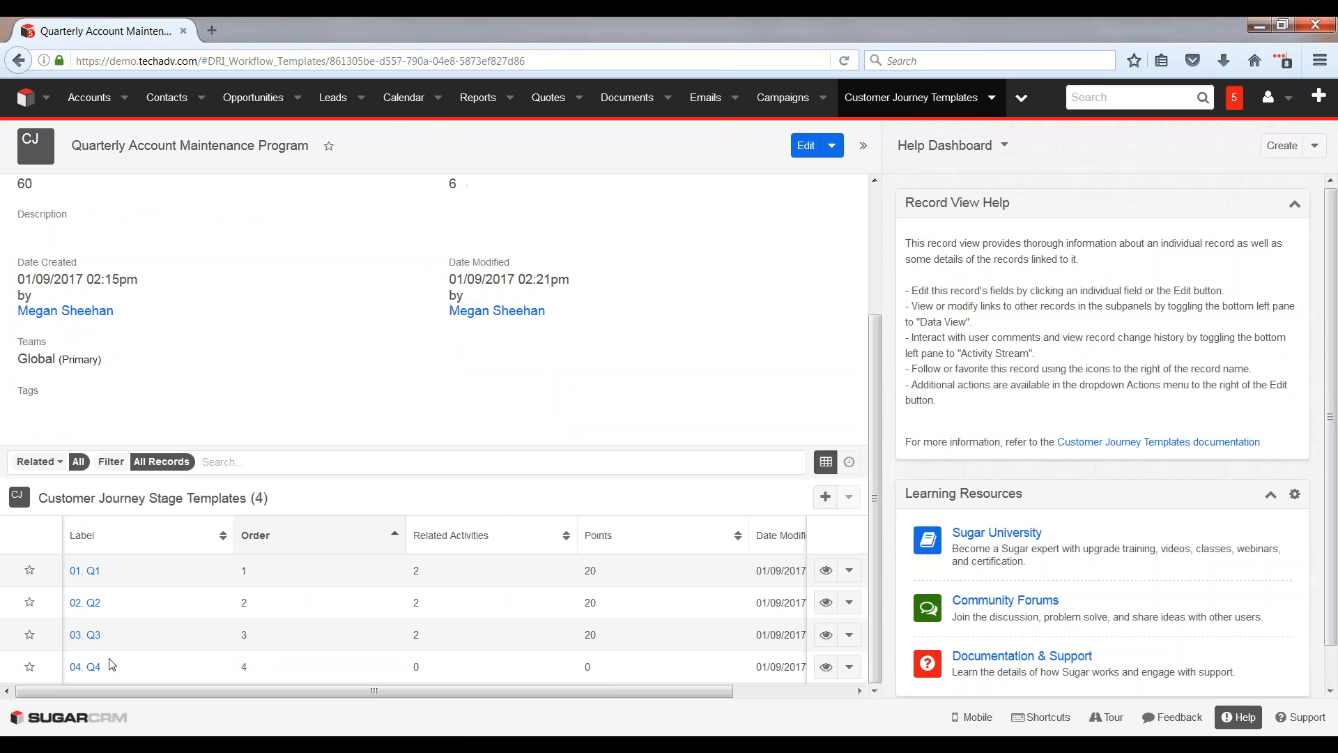
left_click(84, 667)
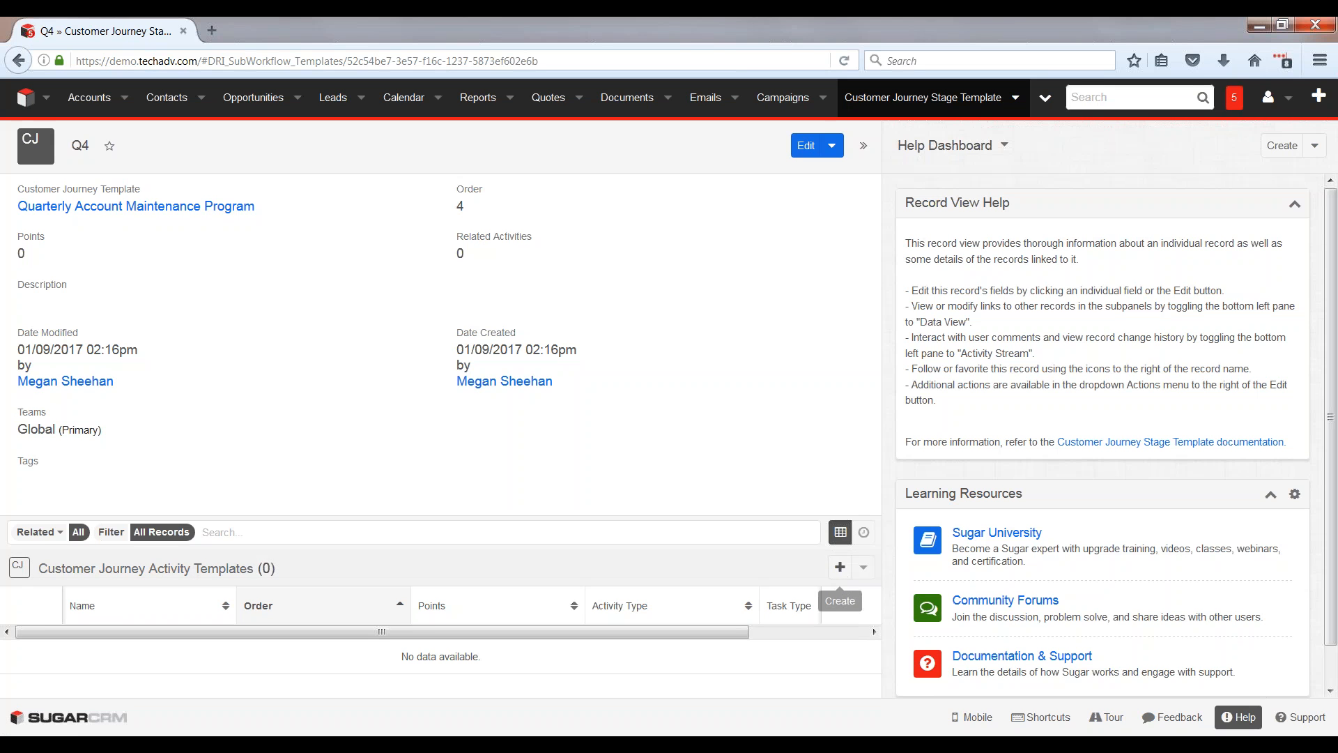
Step: Start a new activity template in the Q4 stage named "General touching base"
left_click(840, 566)
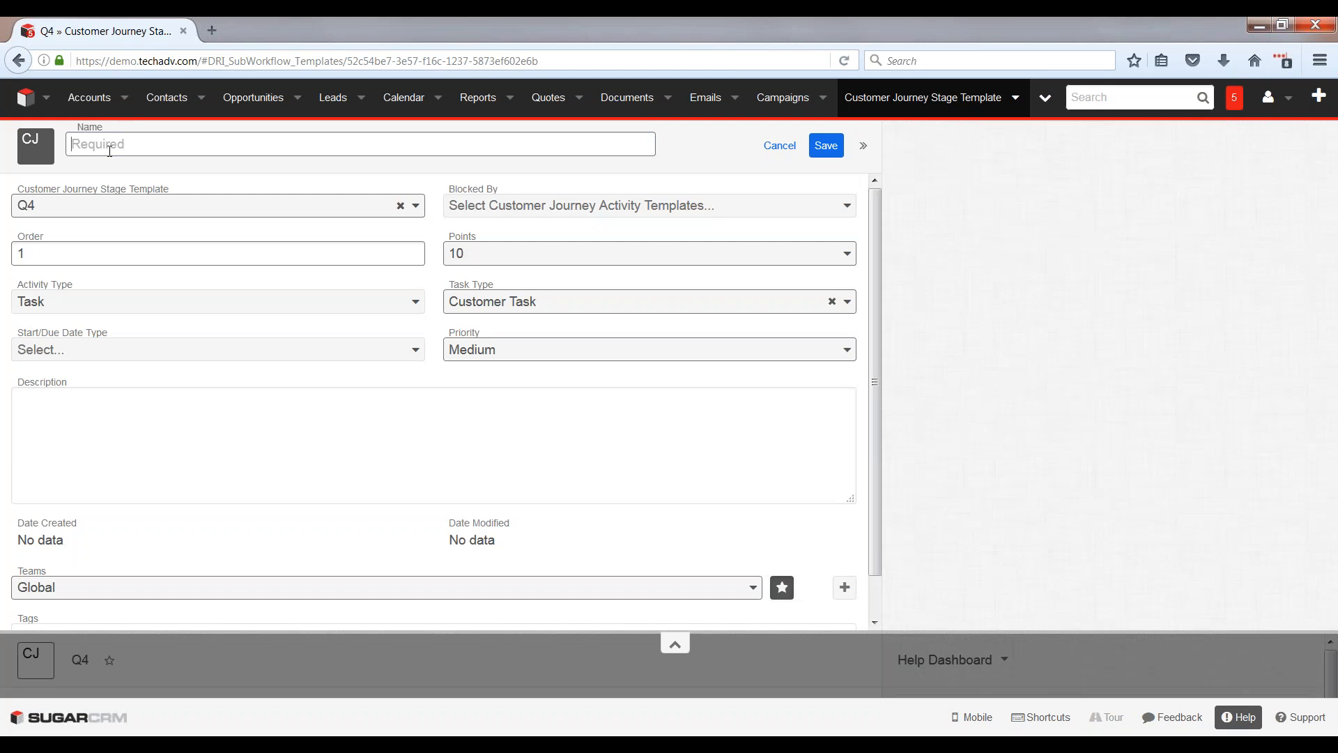
left_click(110, 148)
type("Gne")
key("BackSpace")
key("BackSpace")
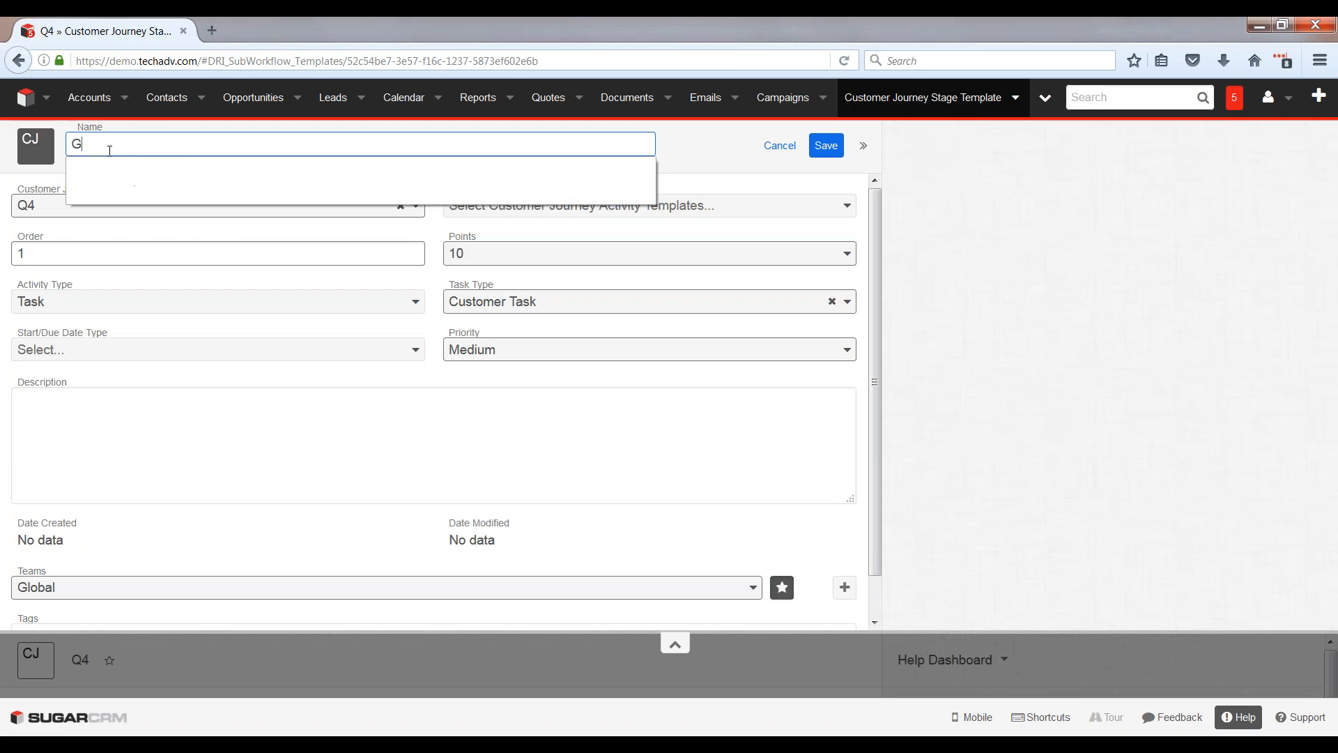
type("eneral touching baxe")
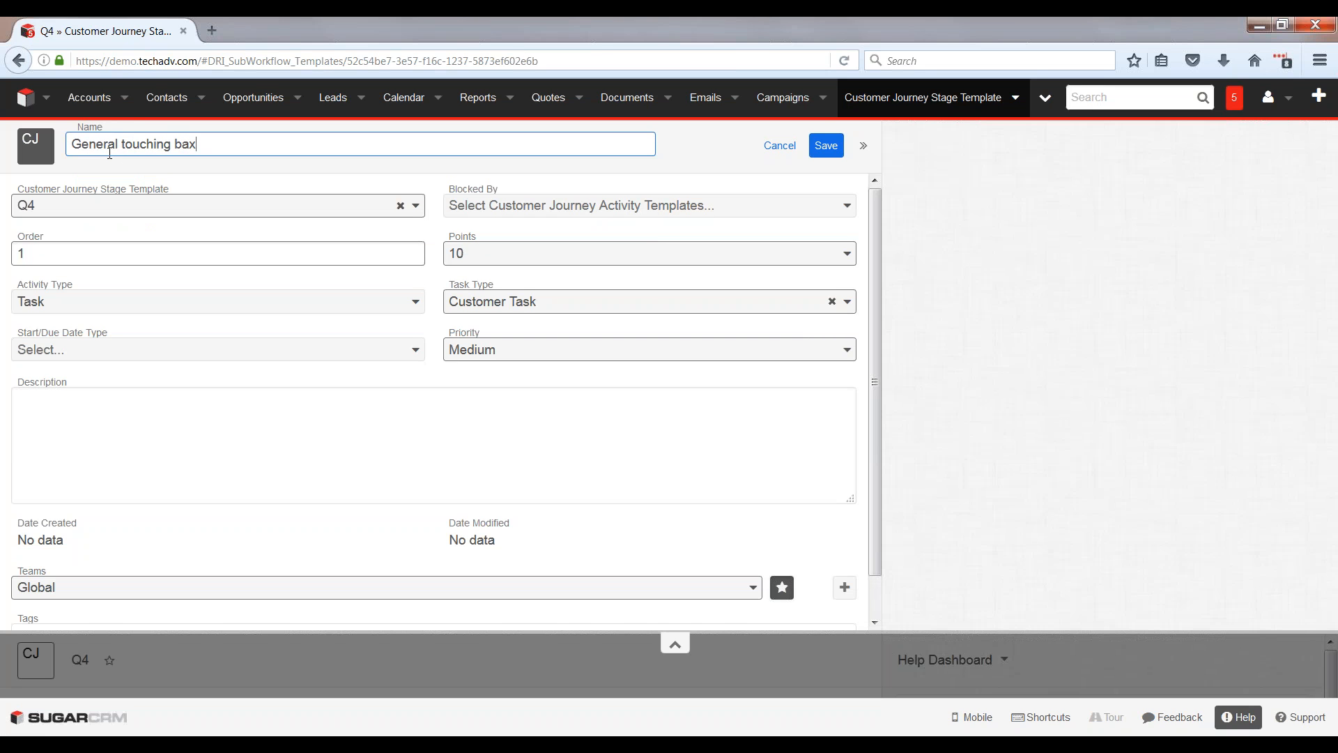
key("BackSpace")
type("se")
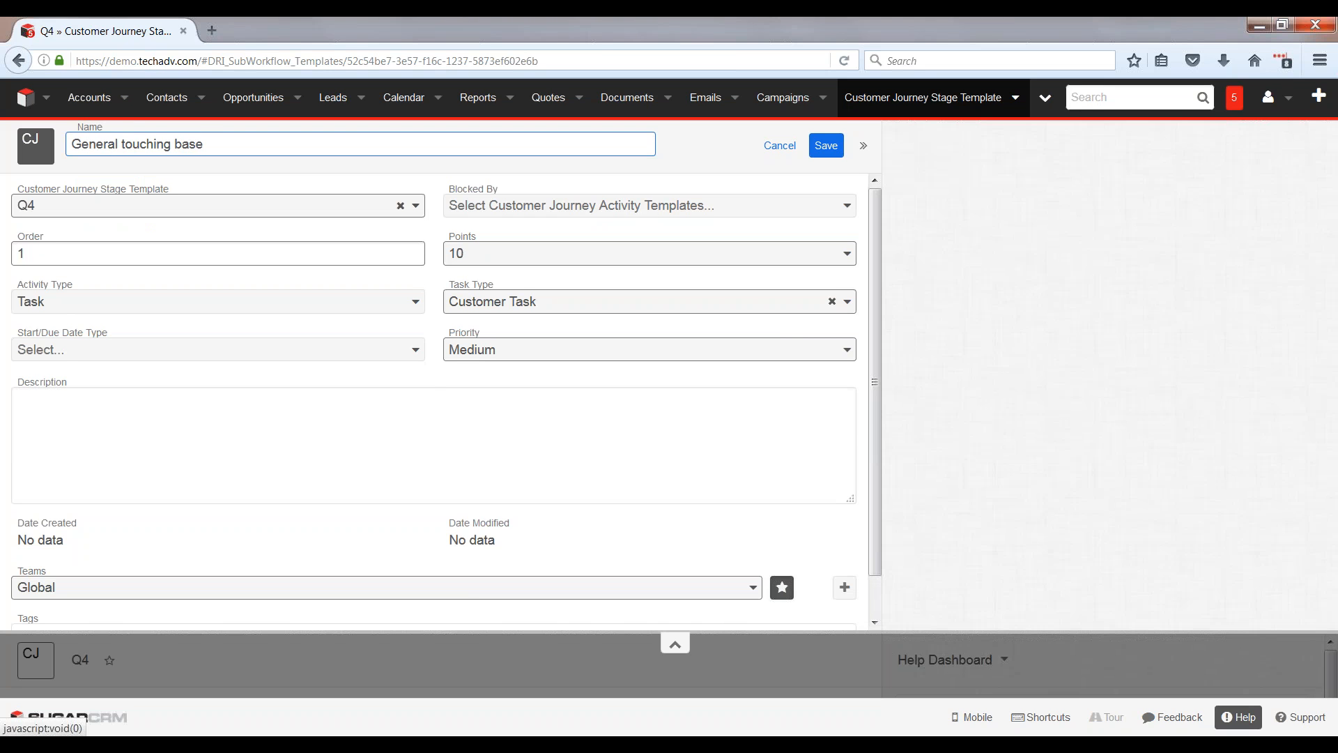
Step: Make the touching-base activity an Internal Task due 25 days using Days From Stage Started, and save it
left_click(64, 352)
left_click(90, 427)
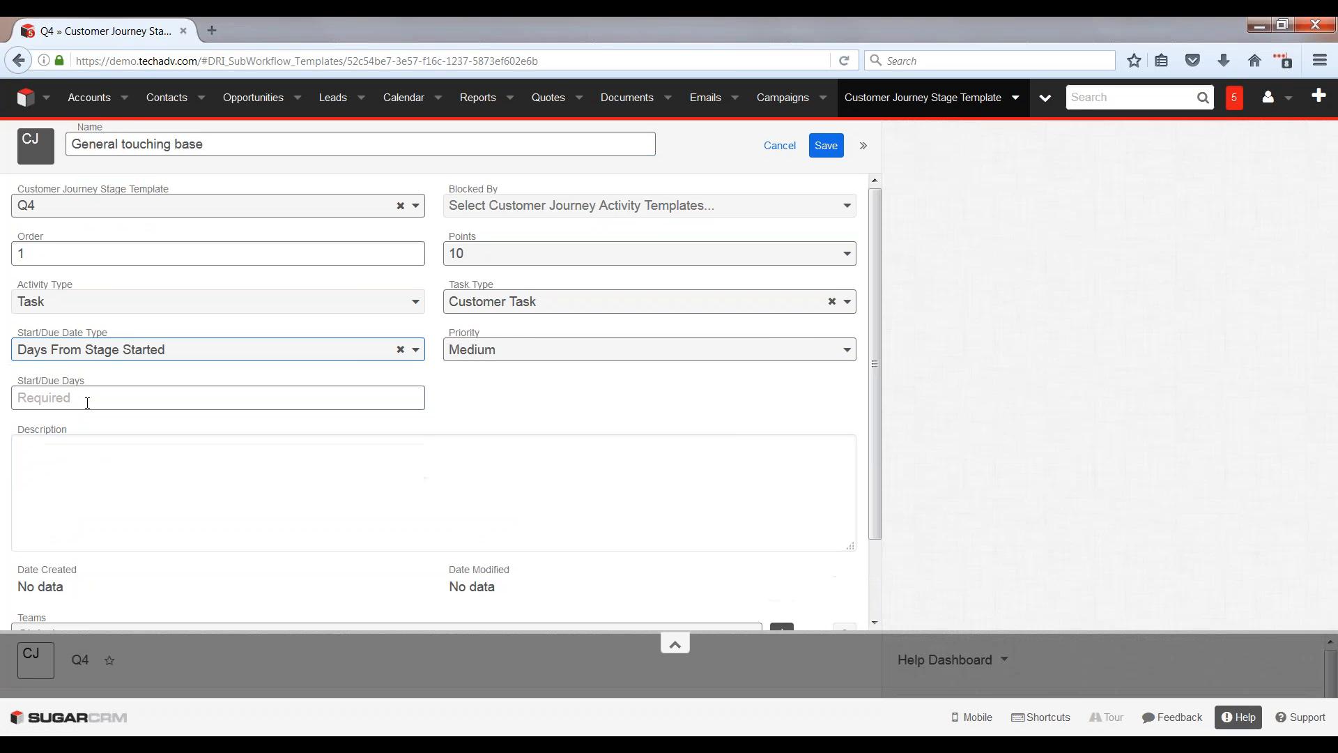
left_click(87, 403)
type("25")
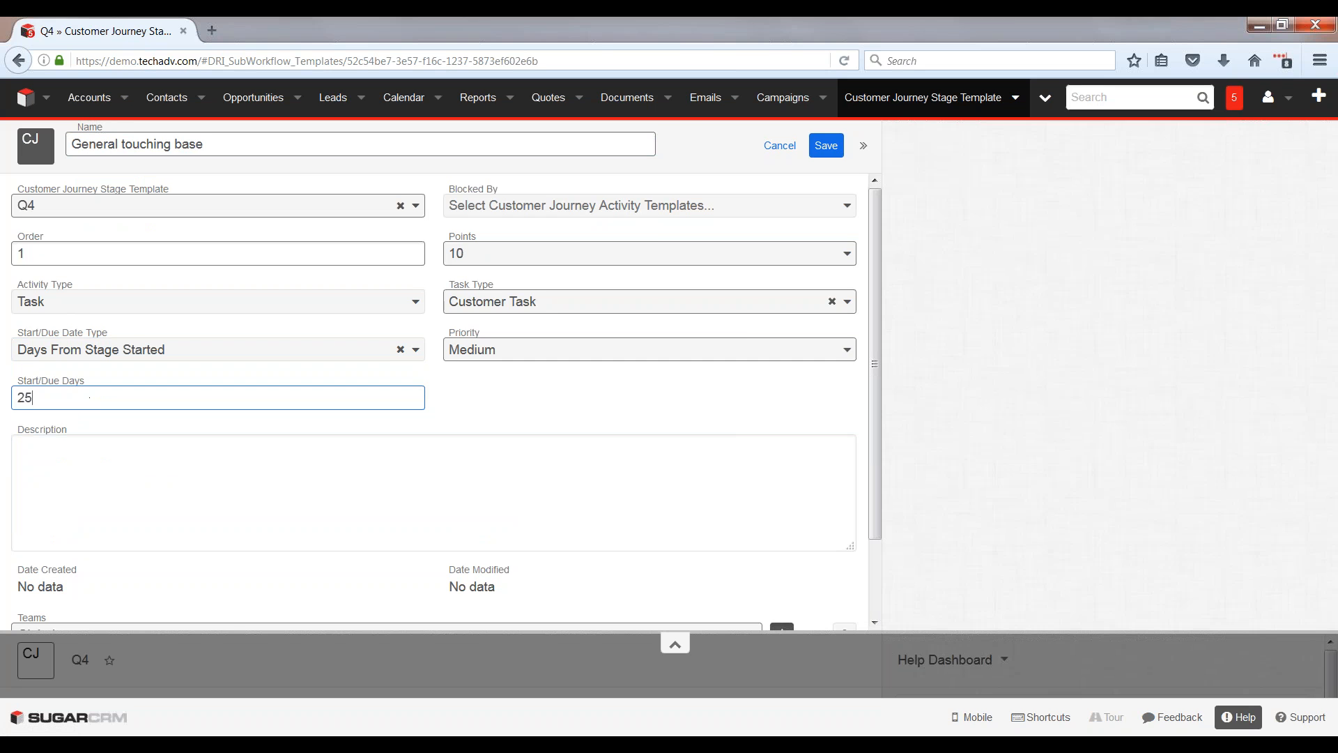
left_click(627, 301)
left_click(500, 409)
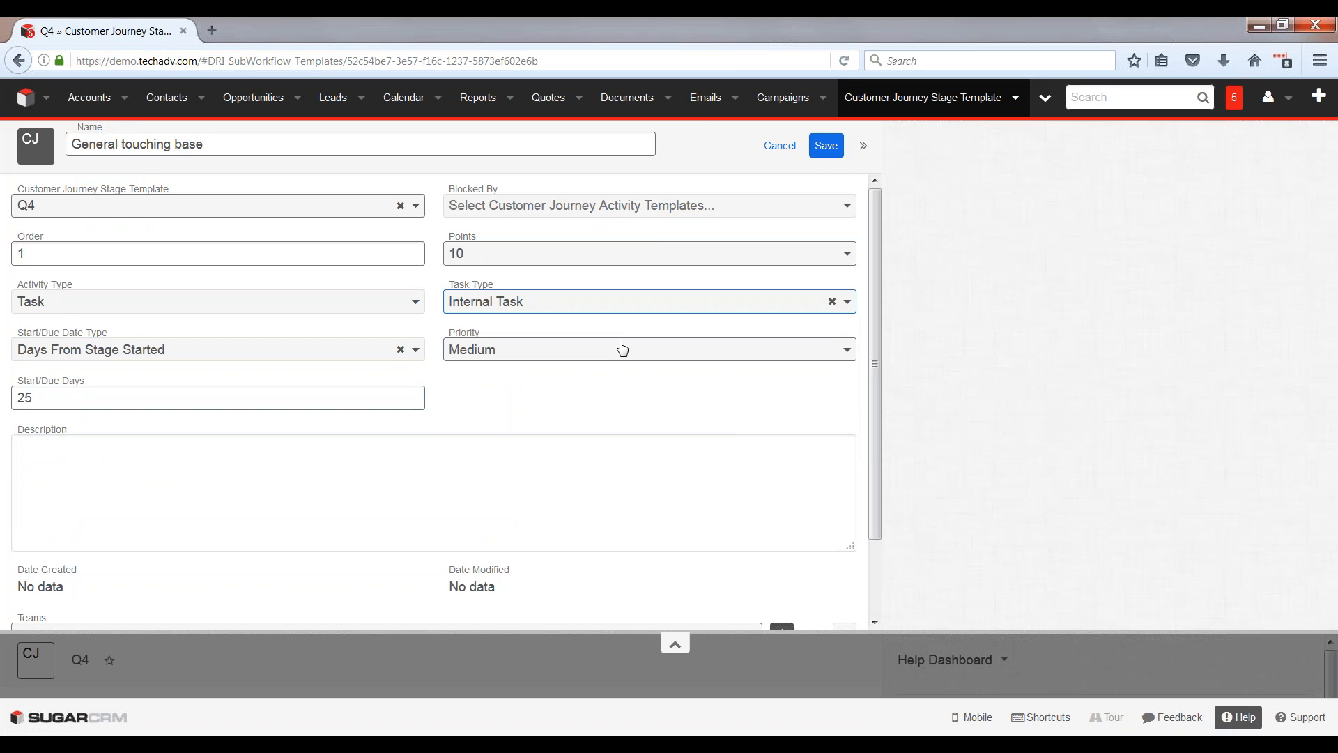
left_click(822, 148)
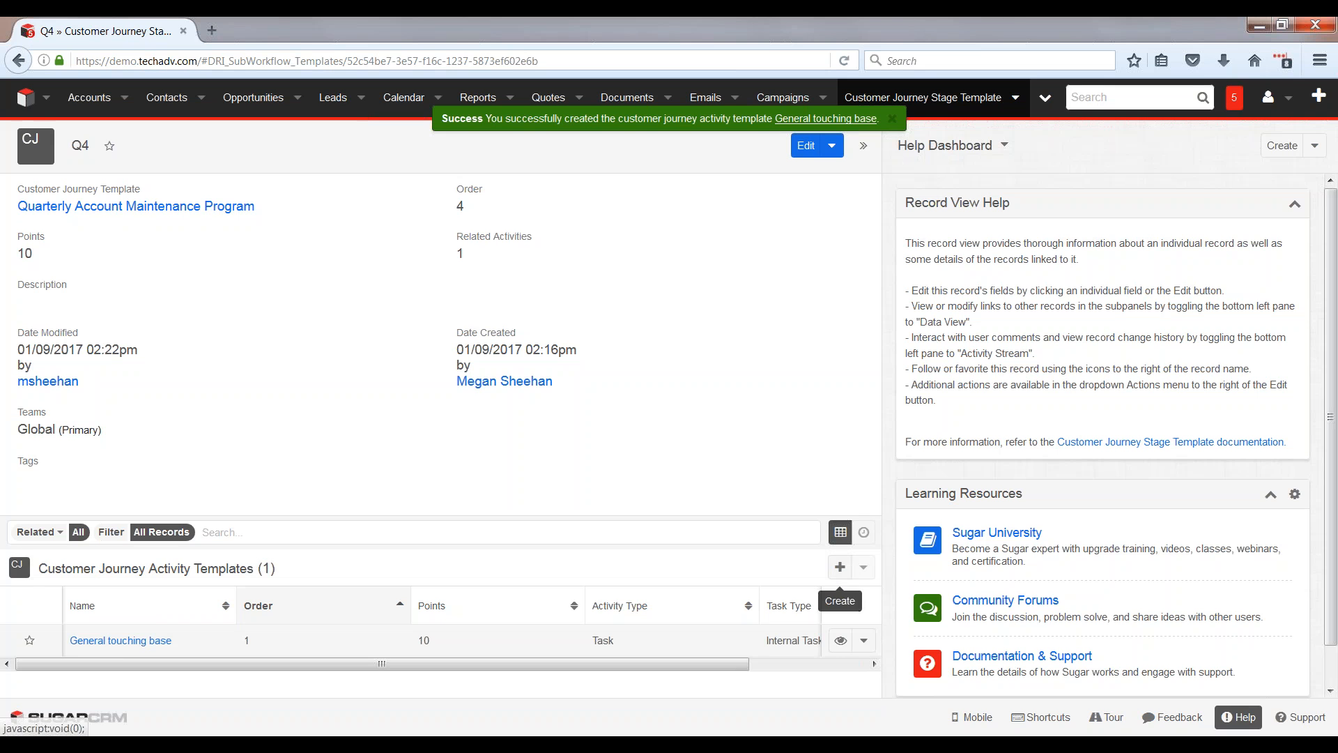
Step: Start a second Q4 activity template named "Happy Holidays!"
left_click(839, 568)
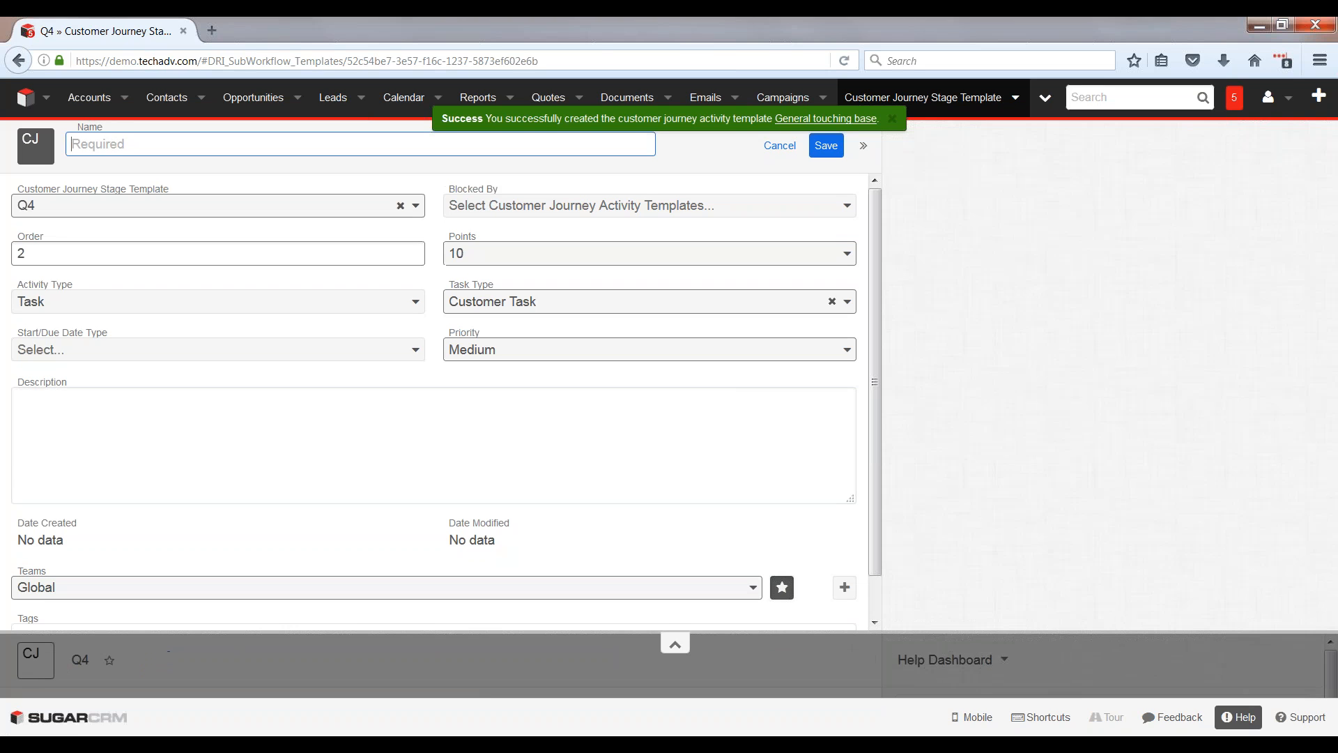
type("Happy Holidays!")
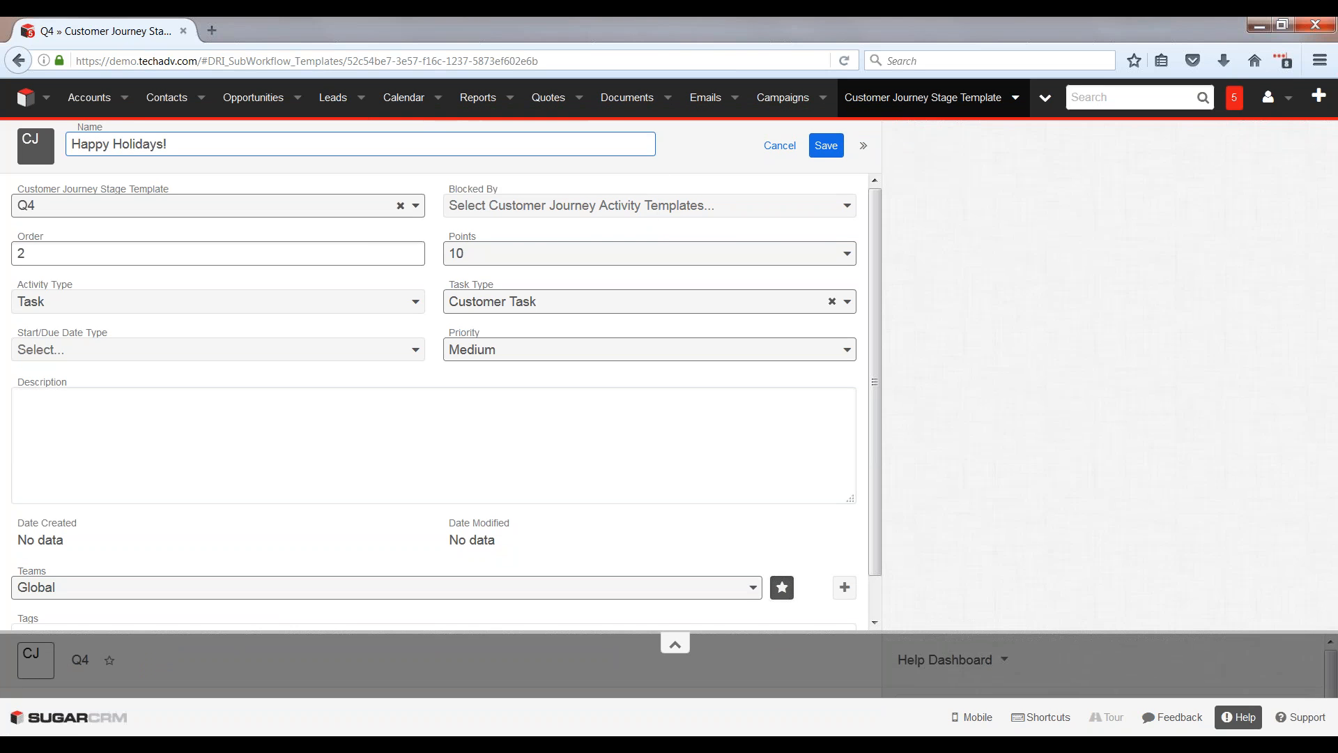
Step: Make the holiday greeting activity an Internal Task due 60 days using Days From Stage Started, and save it
left_click(117, 352)
left_click(81, 430)
left_click(83, 397)
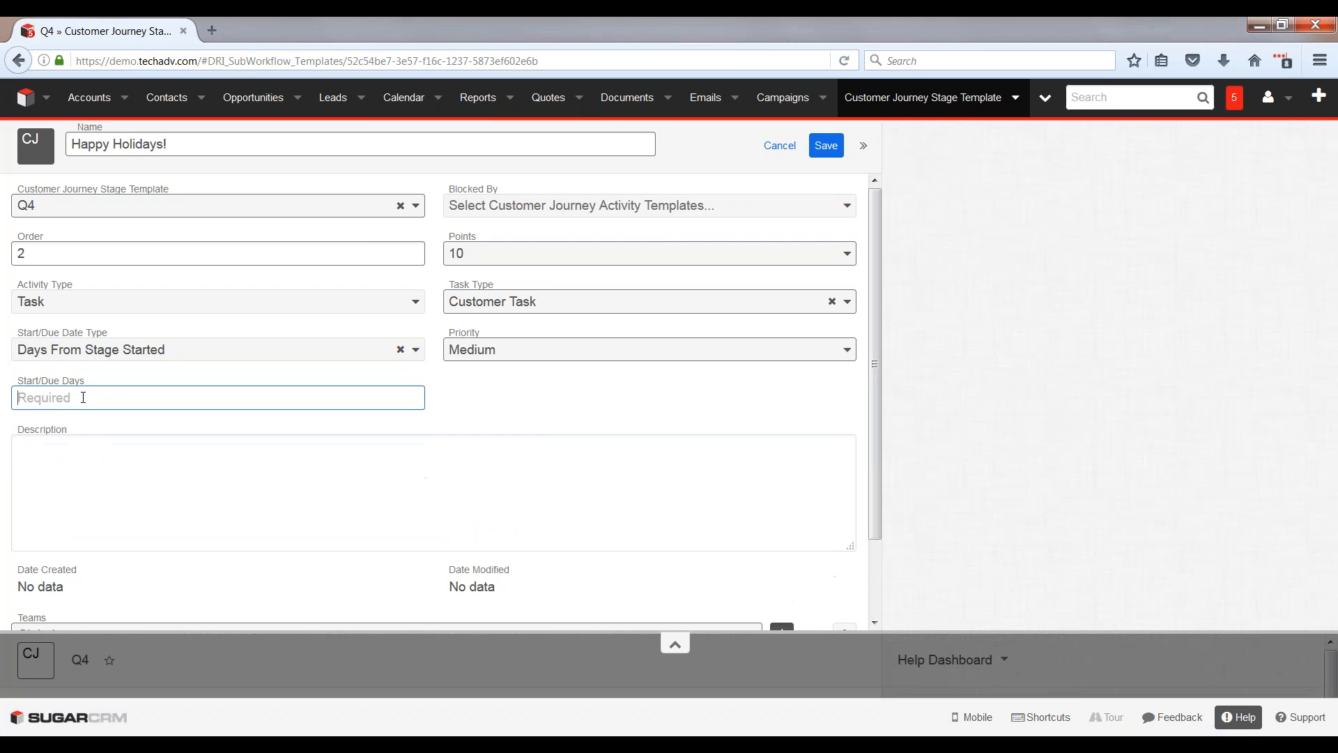
type("60")
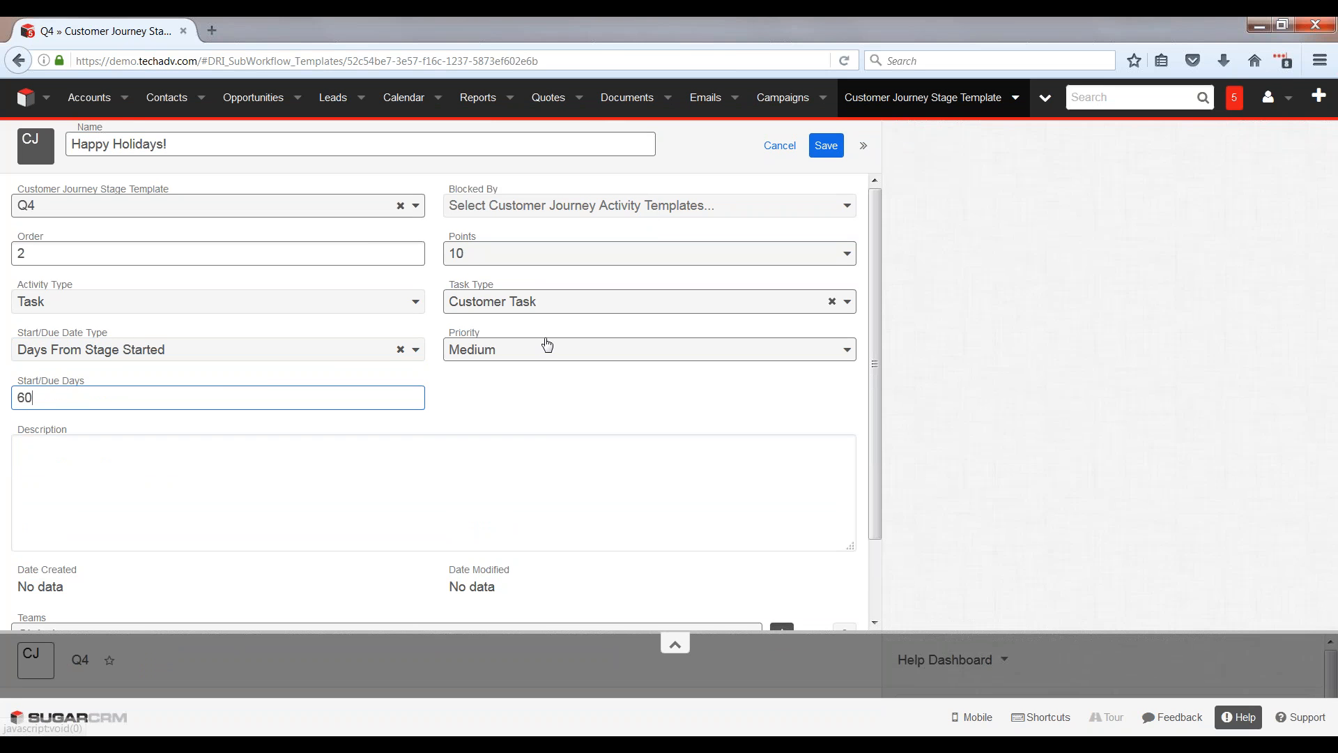
left_click(526, 302)
left_click(529, 411)
left_click(826, 145)
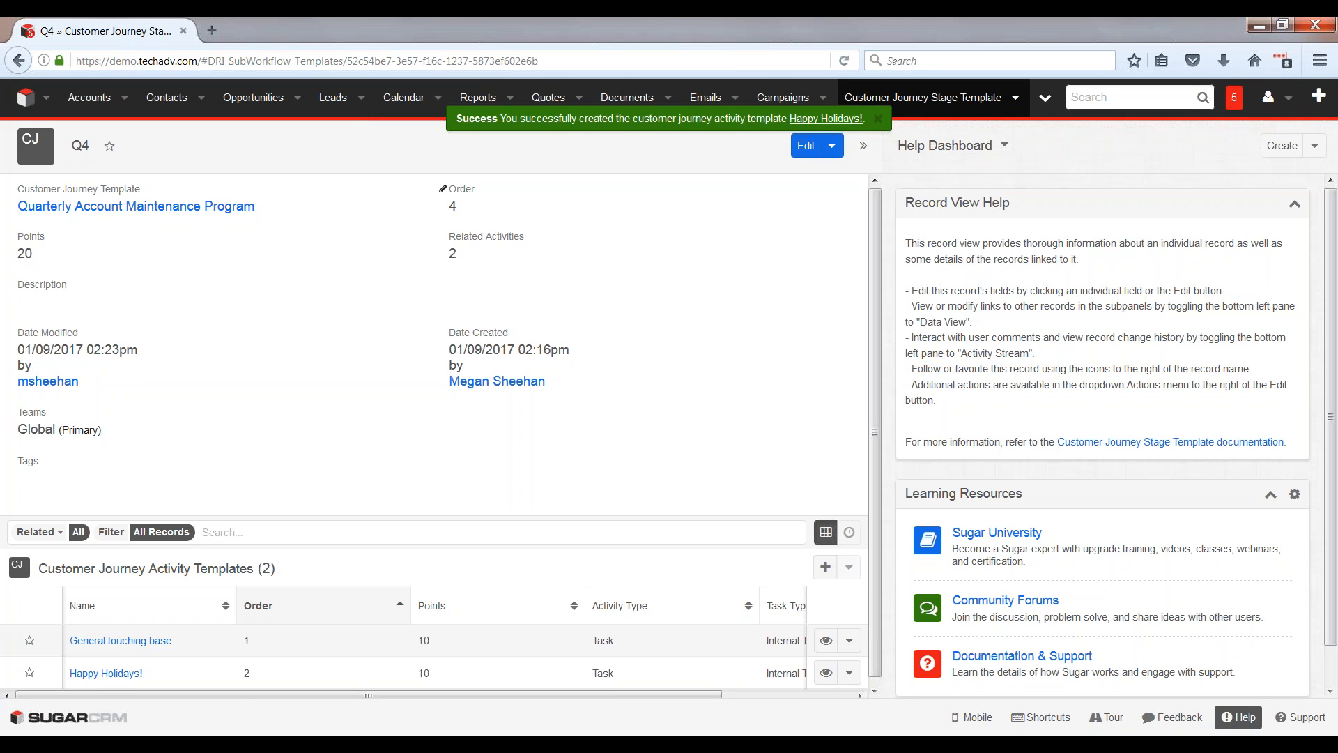
Step: Open the Technology Advisors, Inc. account record at its customer journeys
left_click(90, 104)
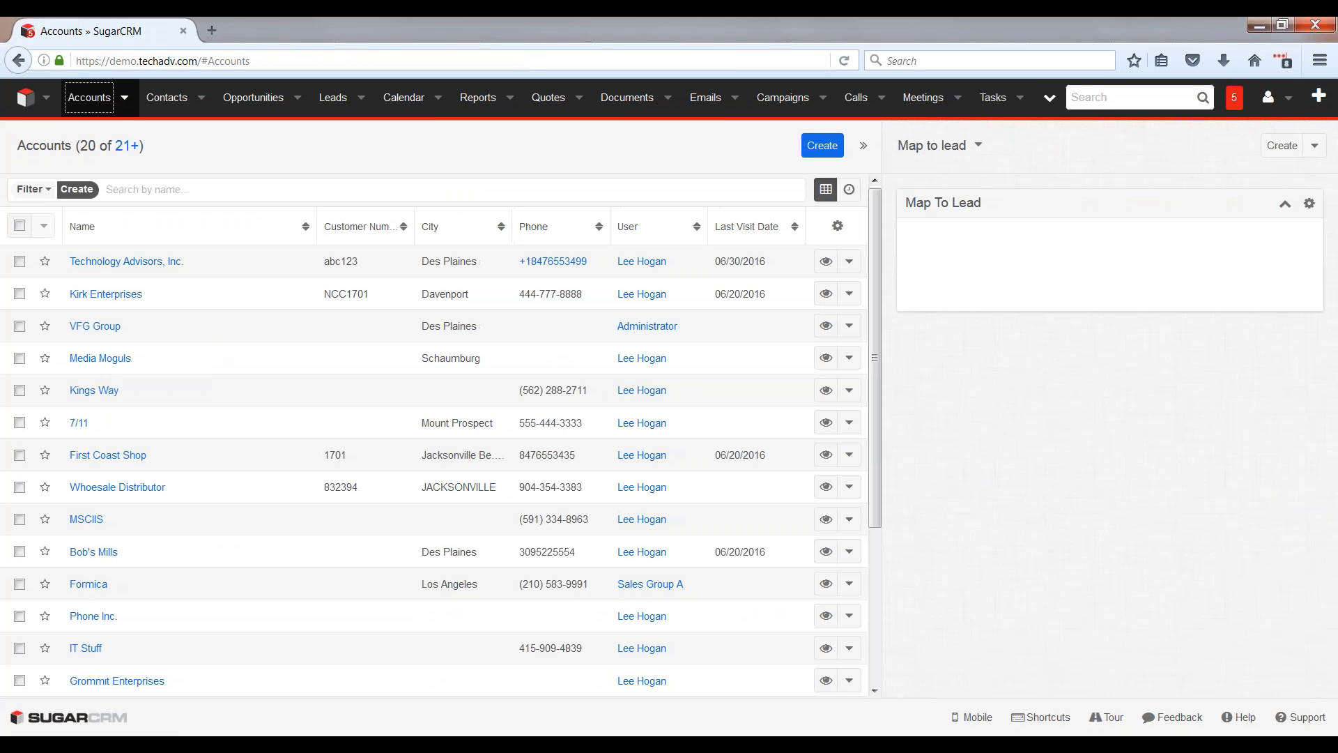
left_click(156, 274)
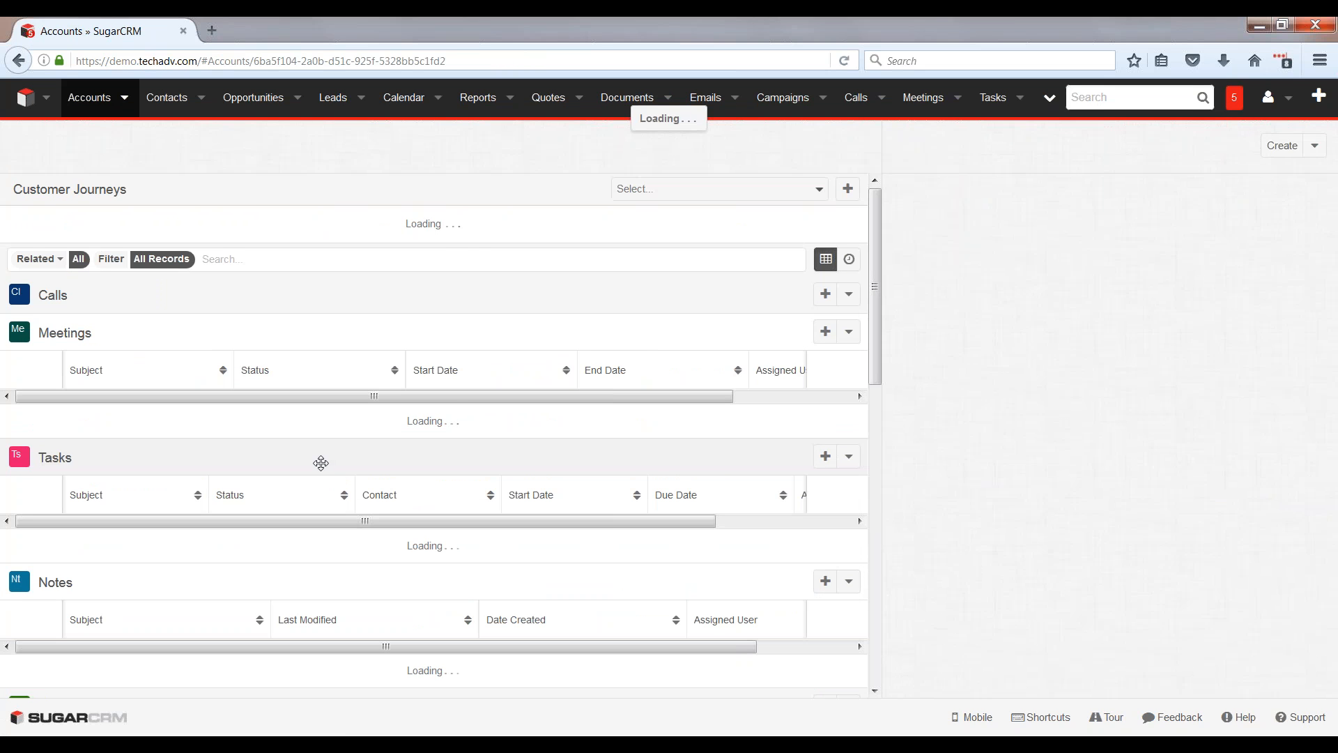
scroll(320, 463, "down", 5)
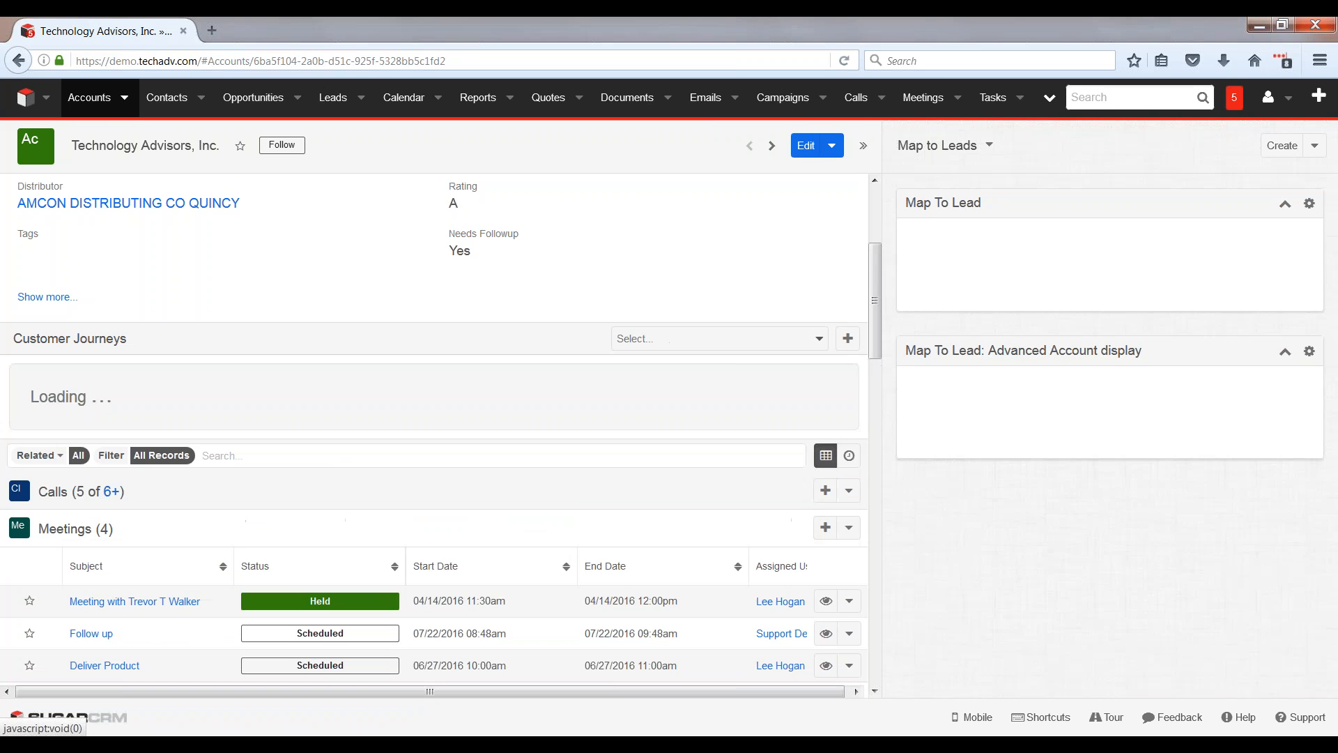
Step: Collapse the account's Software B2B journey and add a Quarterly Account Maintenance Program journey
left_click(661, 340)
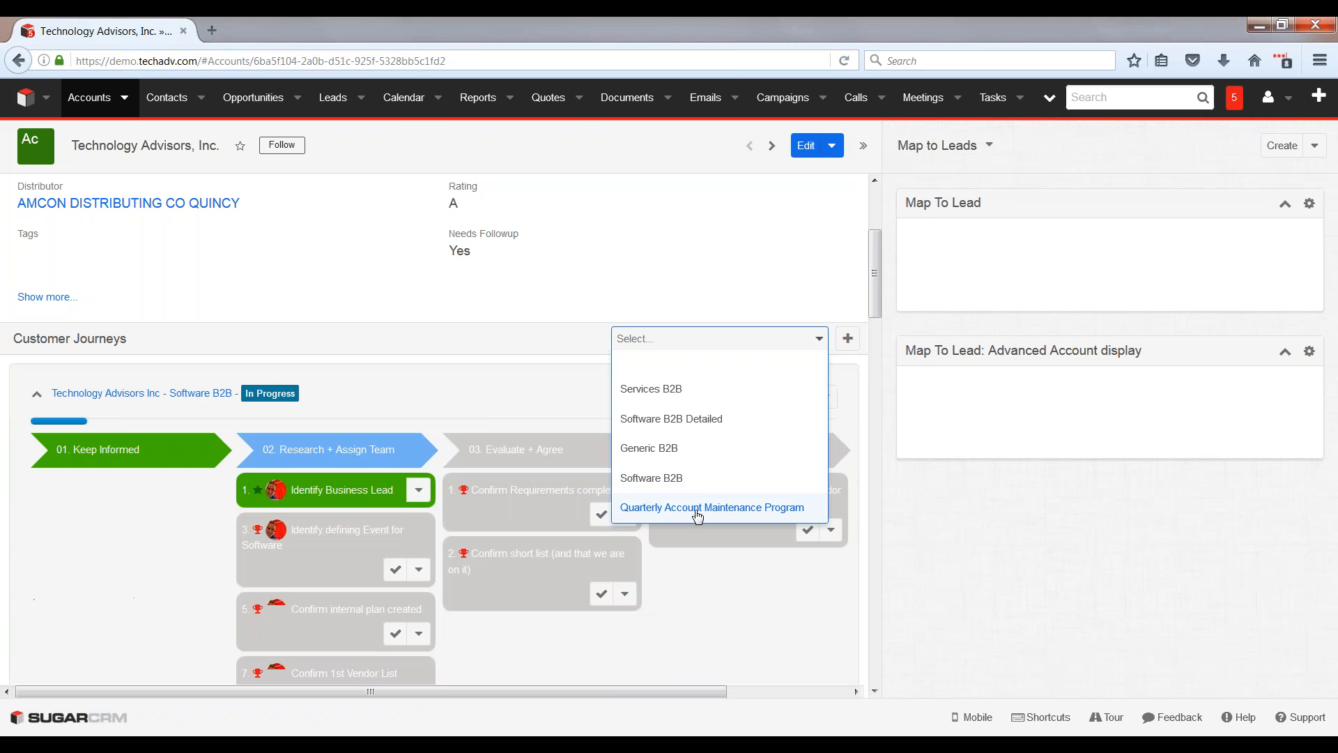
left_click(711, 507)
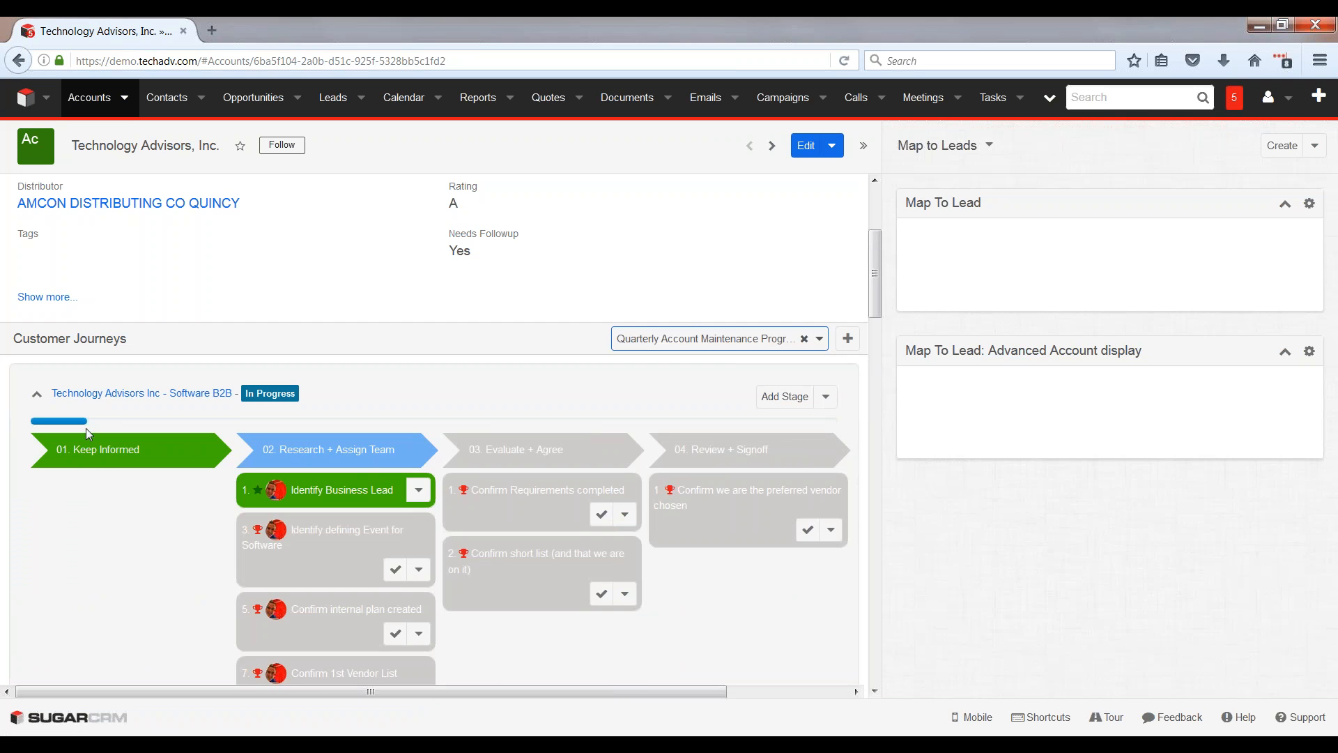
left_click(37, 395)
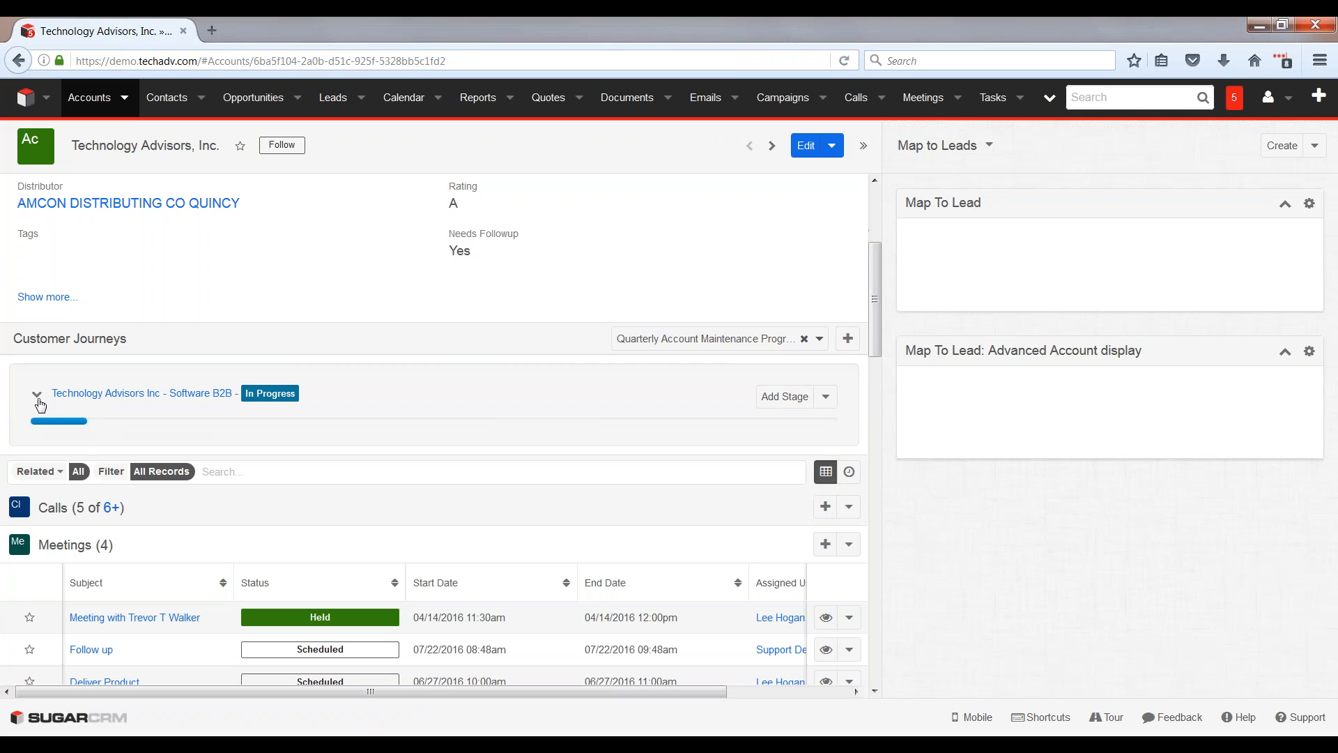
left_click(848, 338)
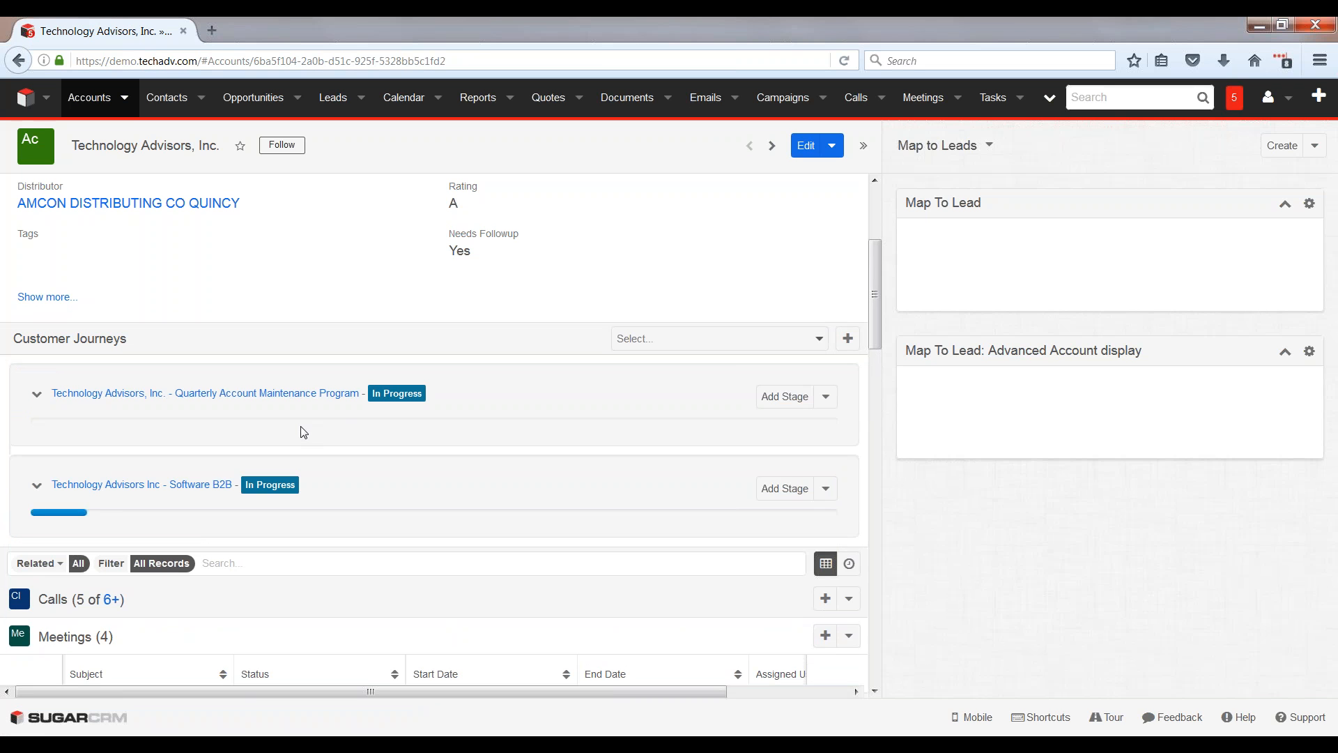
Step: Expand the new Quarterly Account Maintenance Program journey and review the activities in its Q1 to Q4 stages
left_click(39, 395)
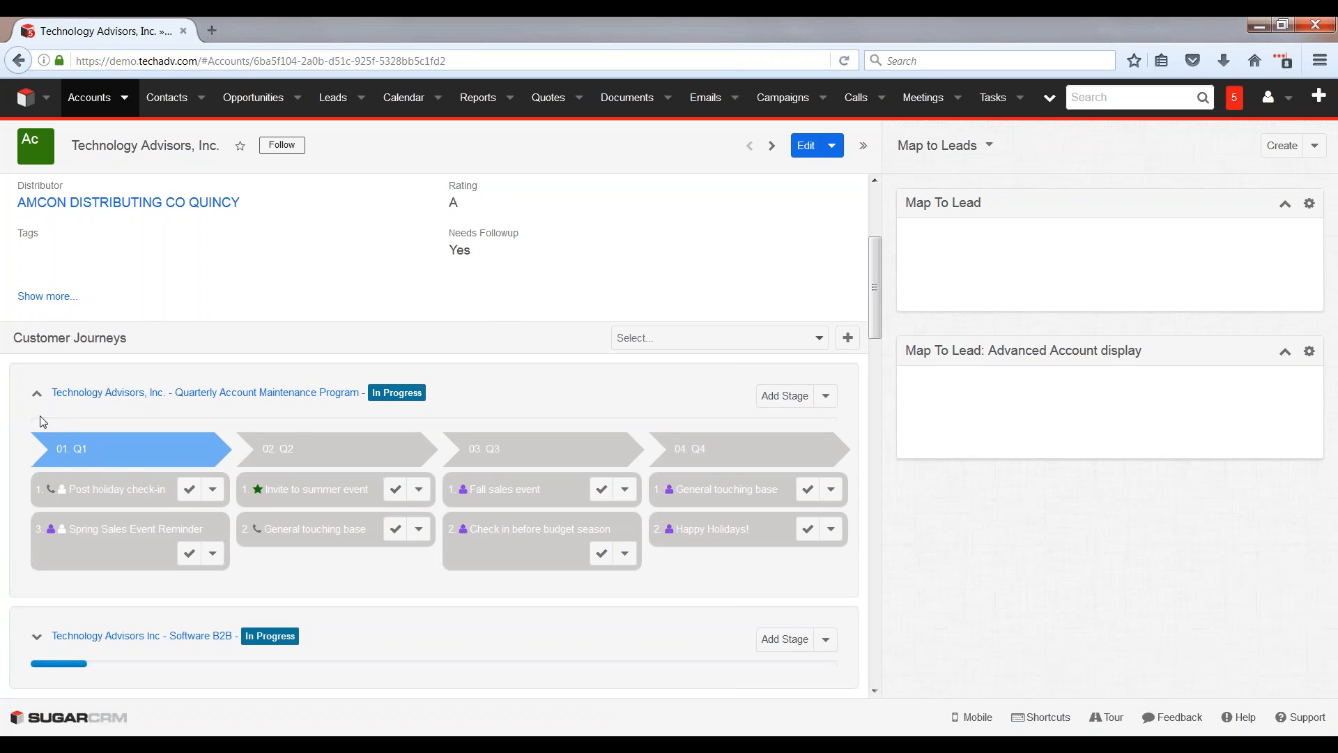
scroll(50, 417, "down", 4)
scroll(50, 416, "up", 2)
scroll(31, 411, "up", 2)
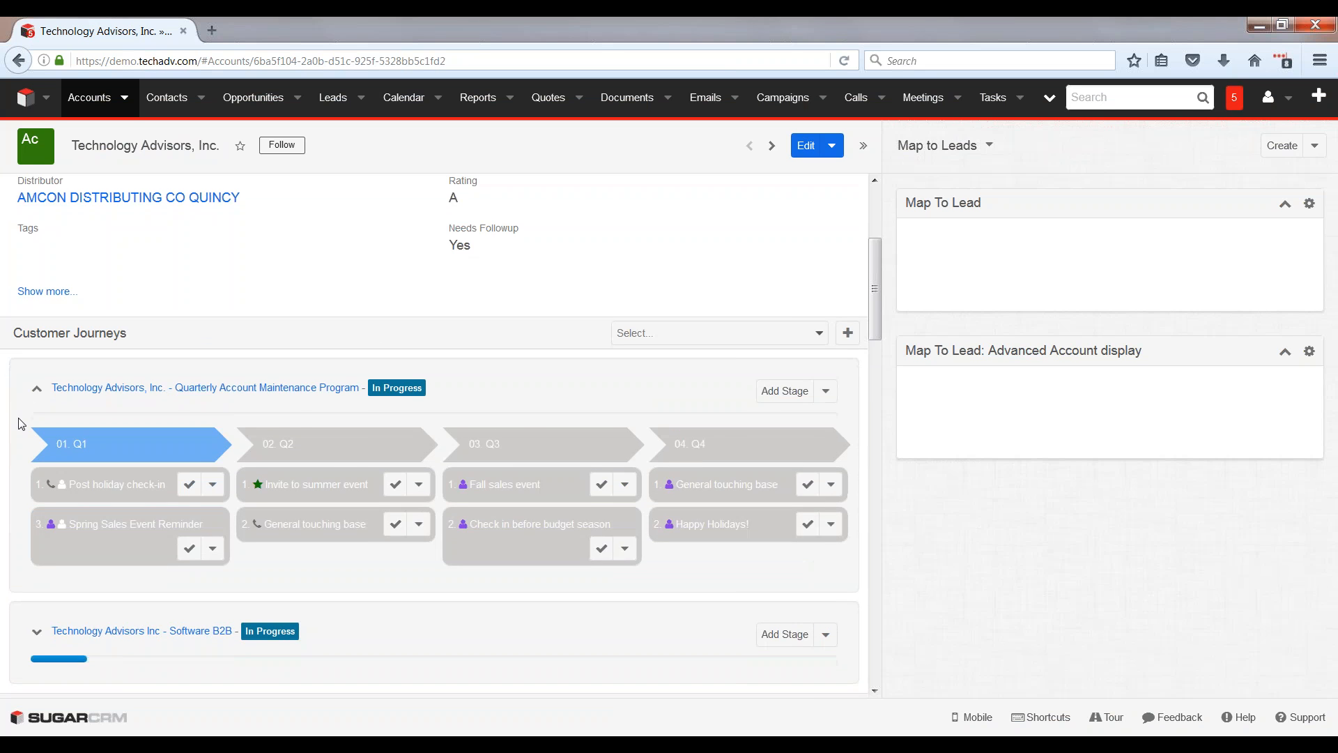
scroll(23, 418, "down", 1)
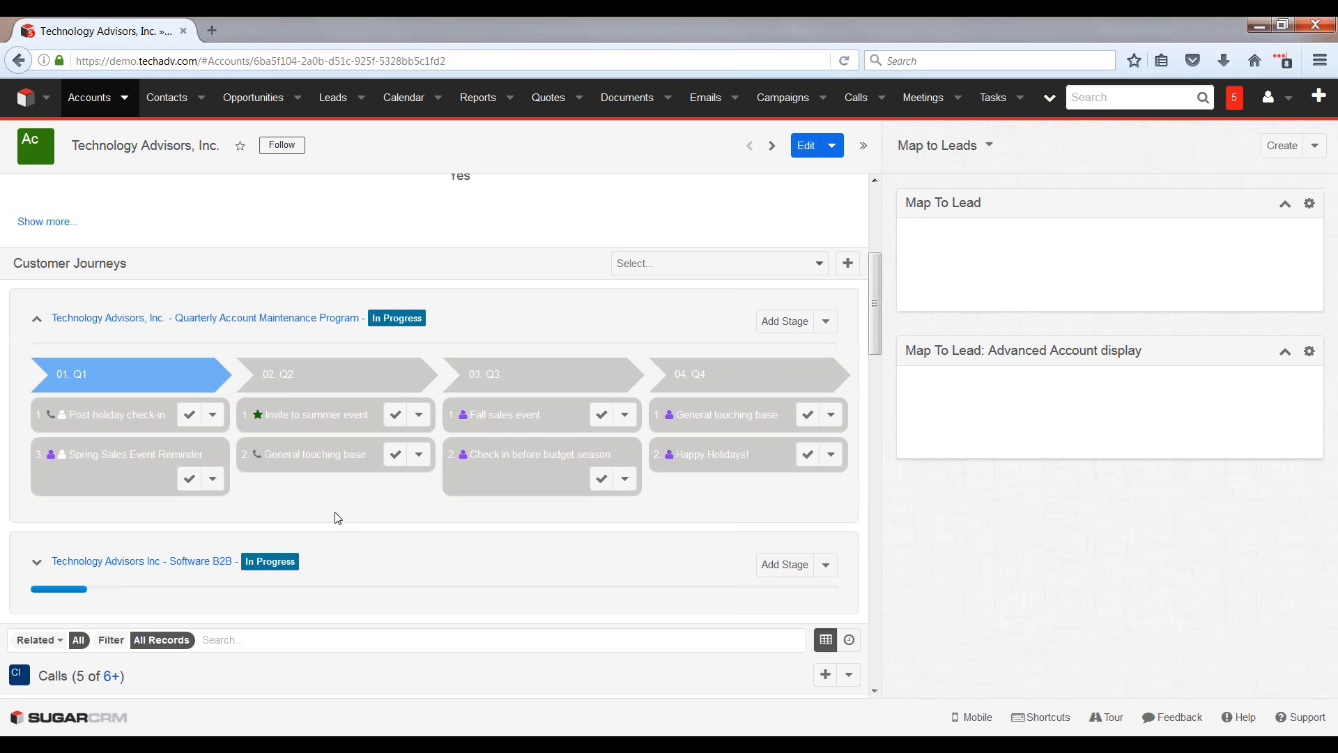
Step: Complete the "Post holiday check-in" activity in Q1, and look over the account's related meetings, tasks and journey progress
left_click(189, 414)
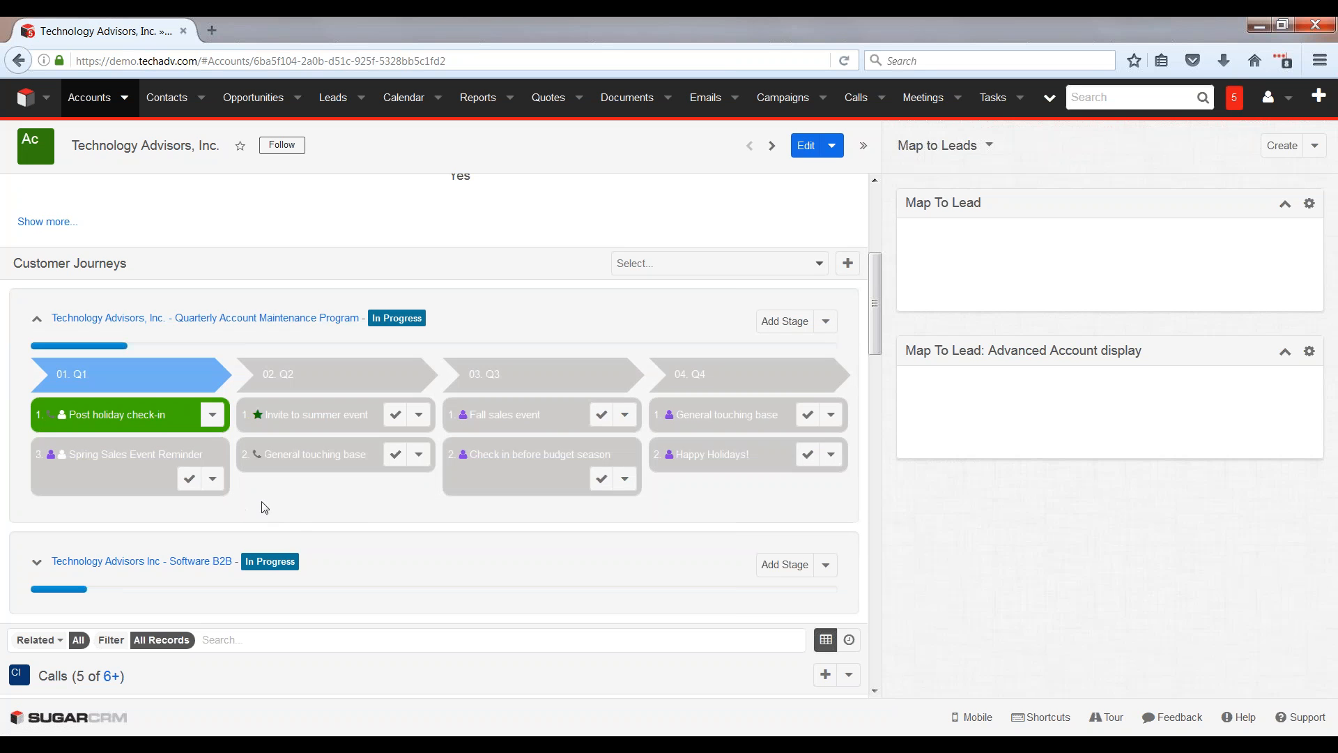
scroll(264, 507, "down", 8)
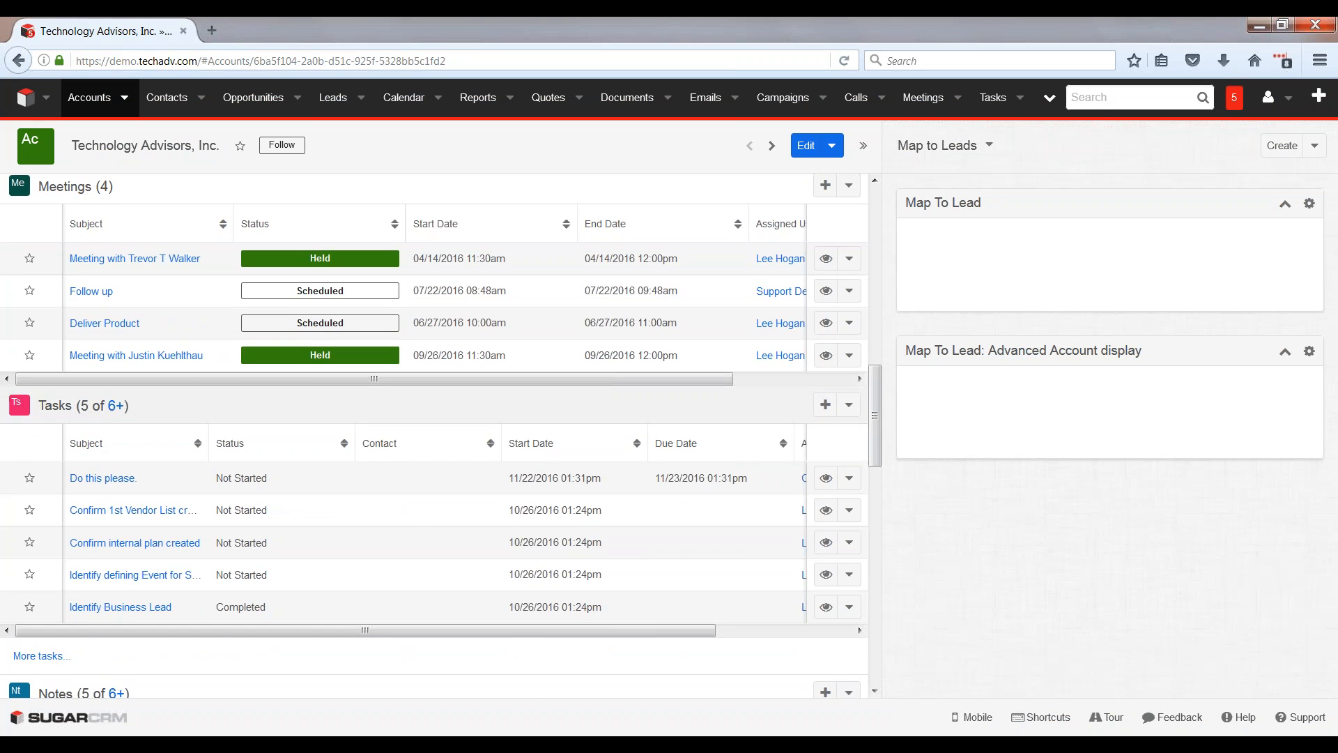
scroll(156, 399, "up", 5)
scroll(166, 415, "up", 6)
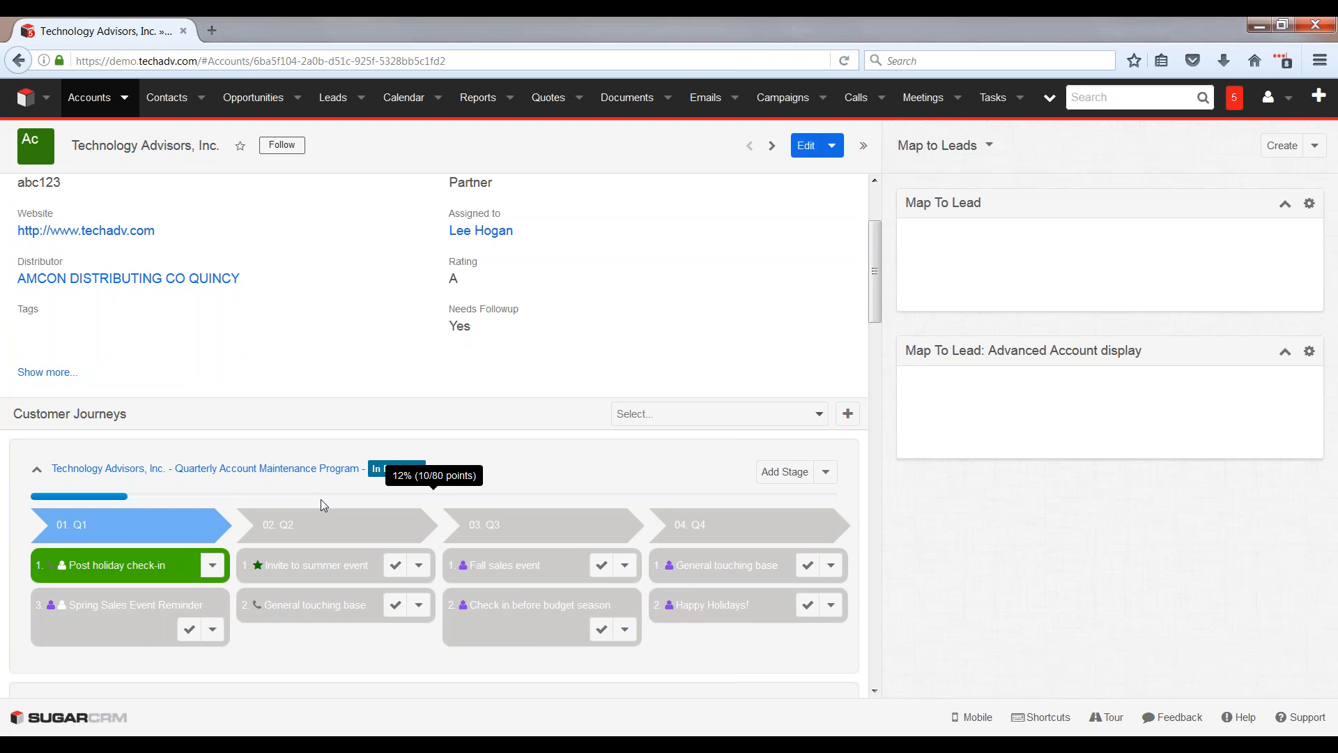
Step: Switch to the Customer Journey presentation in PowerPoint, start the slide show from slide 10 and advance to the Customer Journey Mapping slide
mouse_move(333, 743)
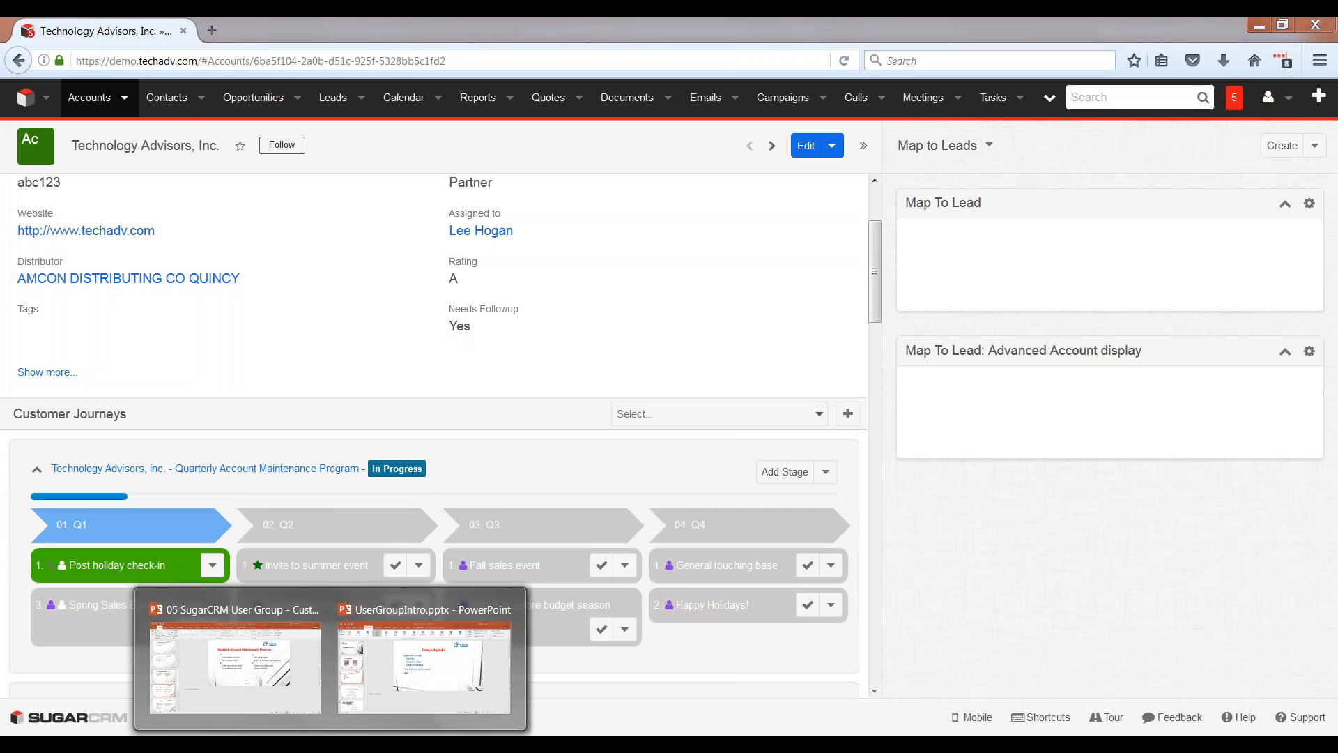
left_click(322, 651)
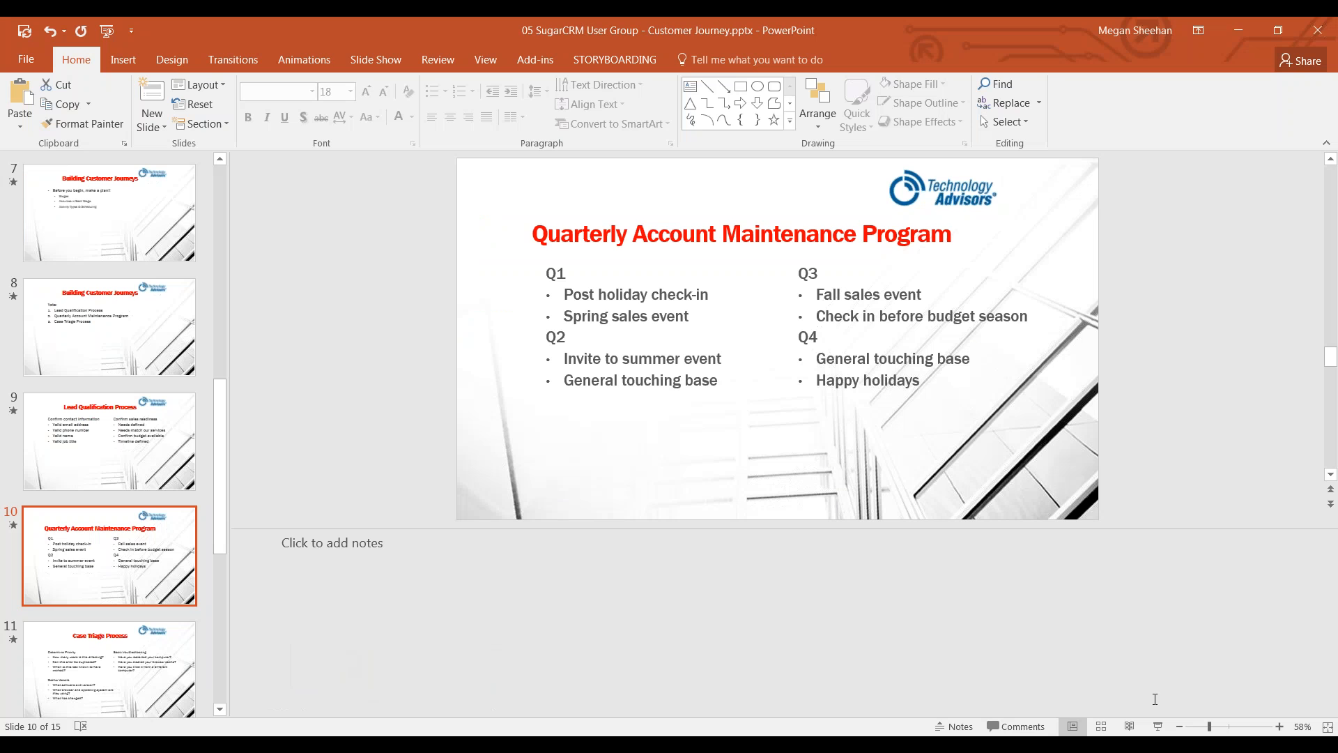
left_click(1157, 726)
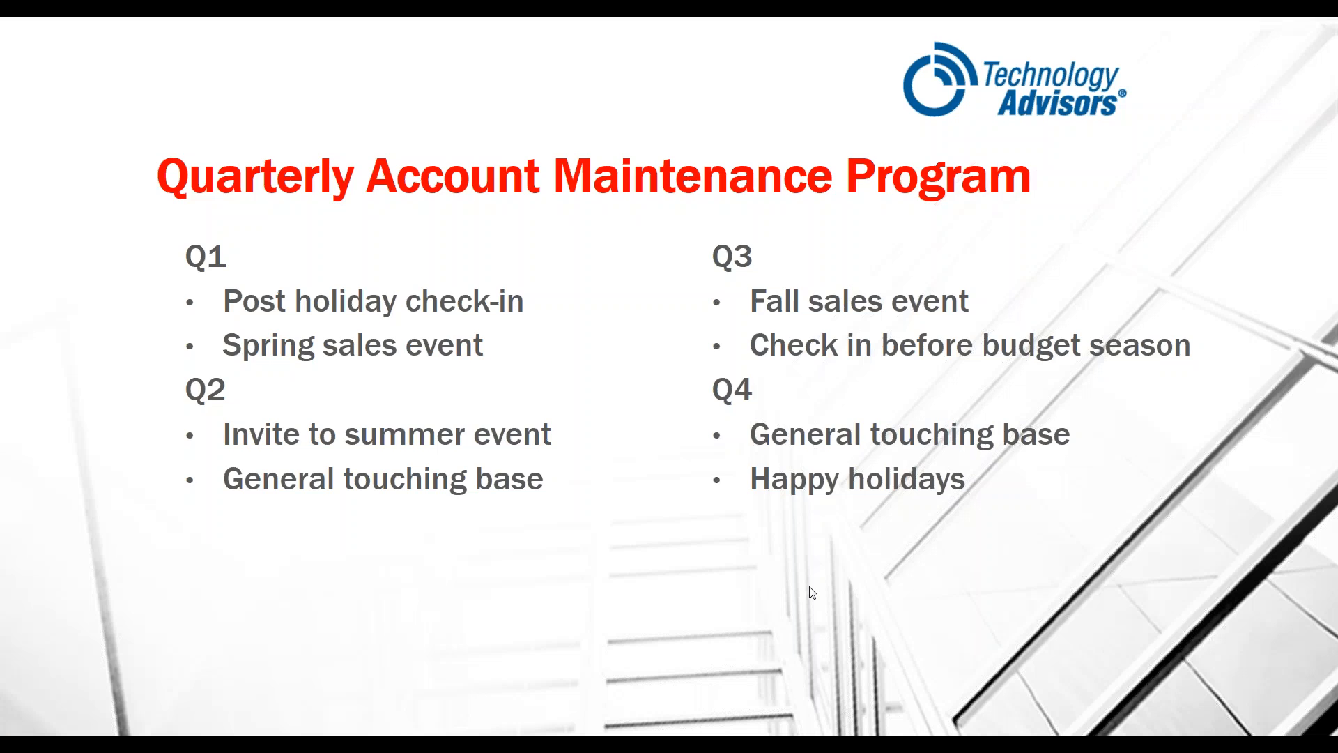
left_click(812, 592)
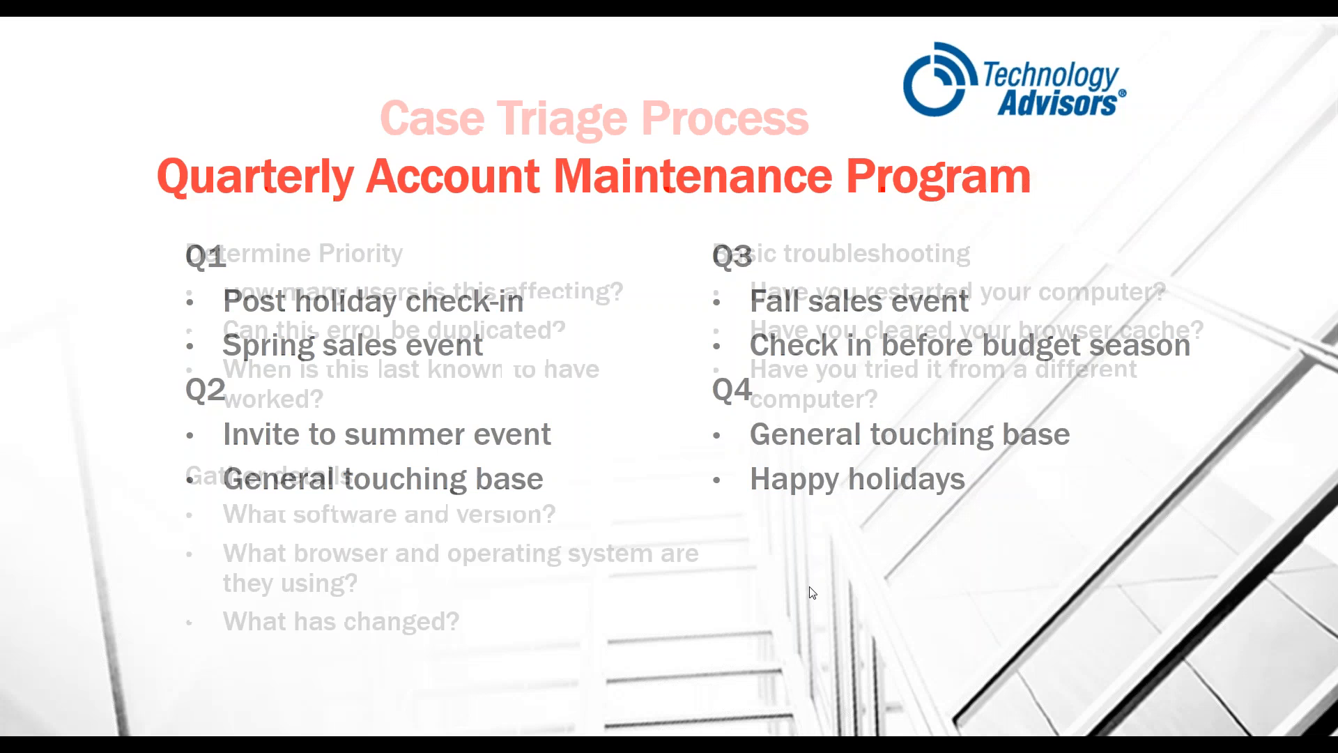
left_click(812, 592)
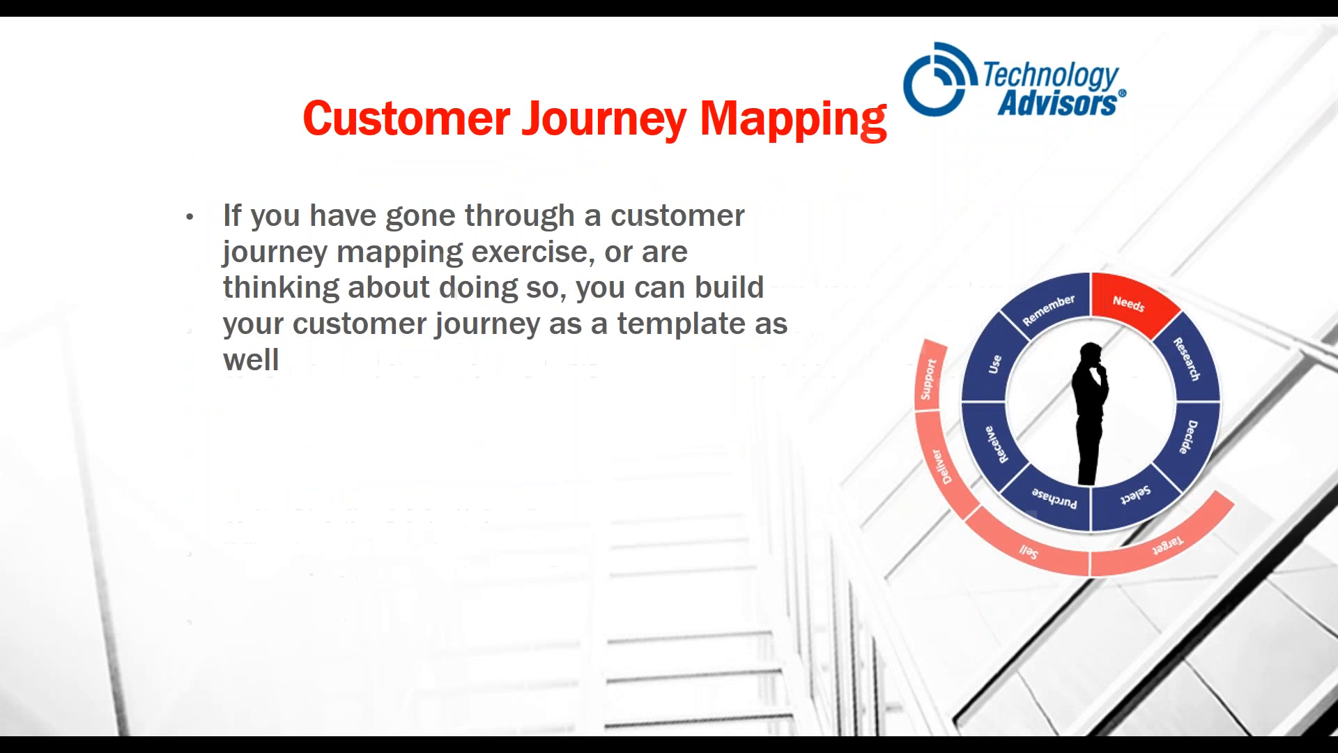